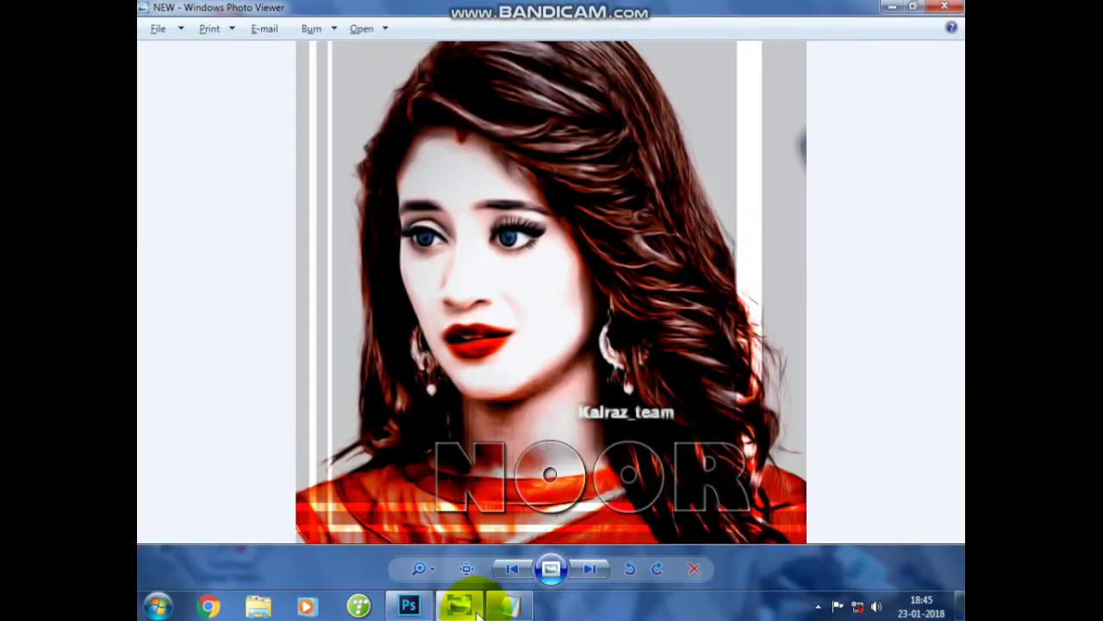
Highlight the intro lines in the Notepad notes, then minimize Notepad and the portrait preview.
left_click(512, 608)
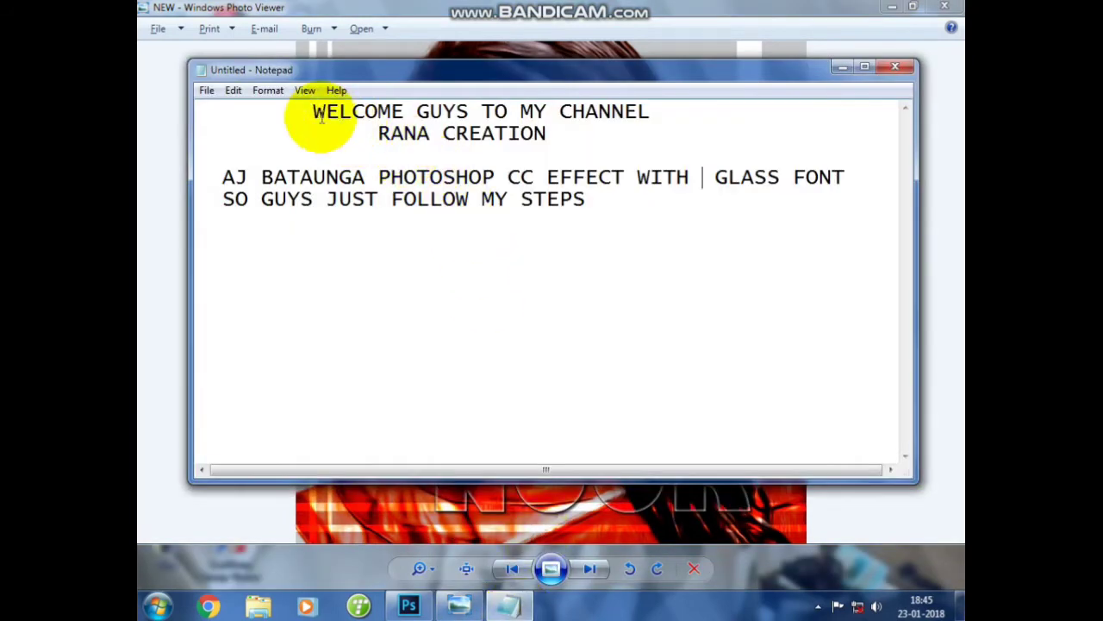
mouse_move(313, 112)
left_mouse_down()
mouse_move(443, 124)
mouse_move(660, 113)
left_mouse_up()
left_click_drag(380, 137, 552, 136)
mouse_move(221, 181)
left_mouse_down()
mouse_move(357, 197)
mouse_move(591, 198)
left_mouse_up()
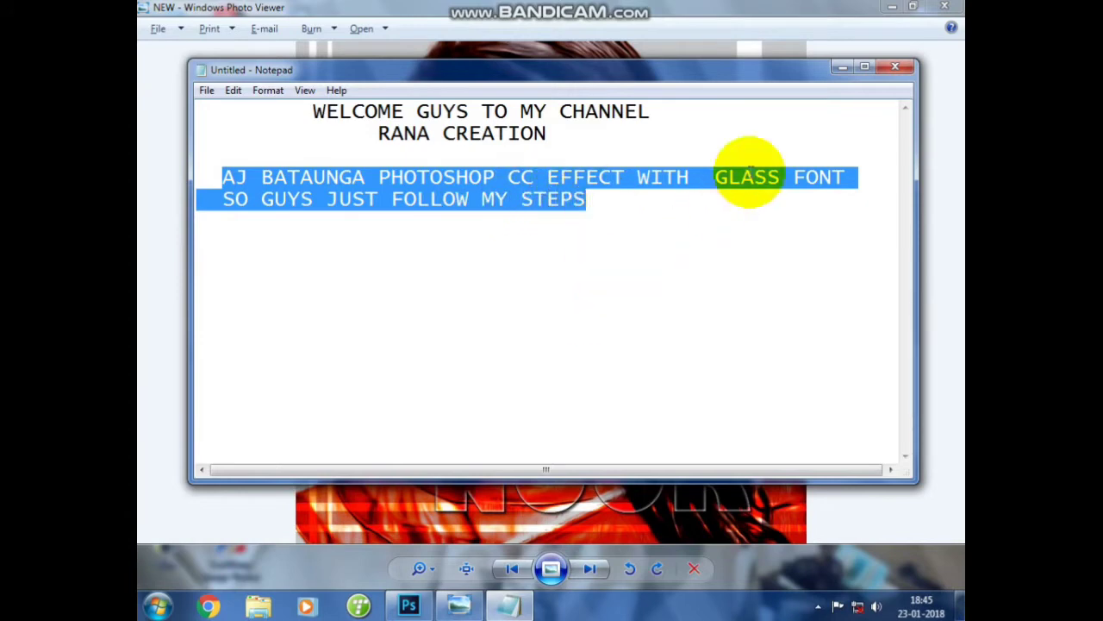
left_click(841, 67)
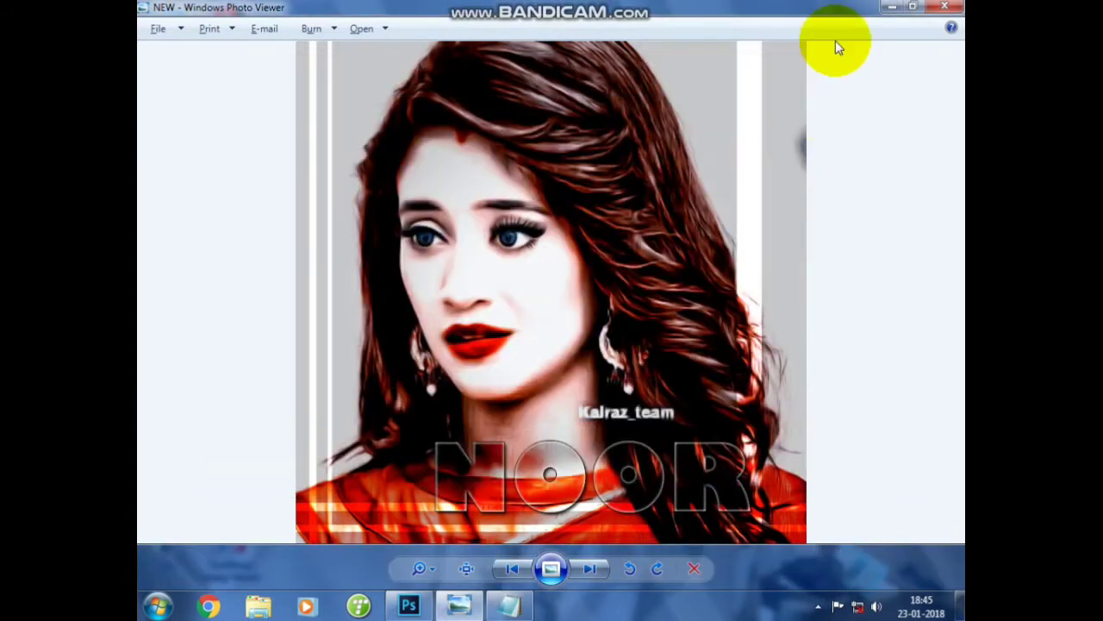
left_click(891, 7)
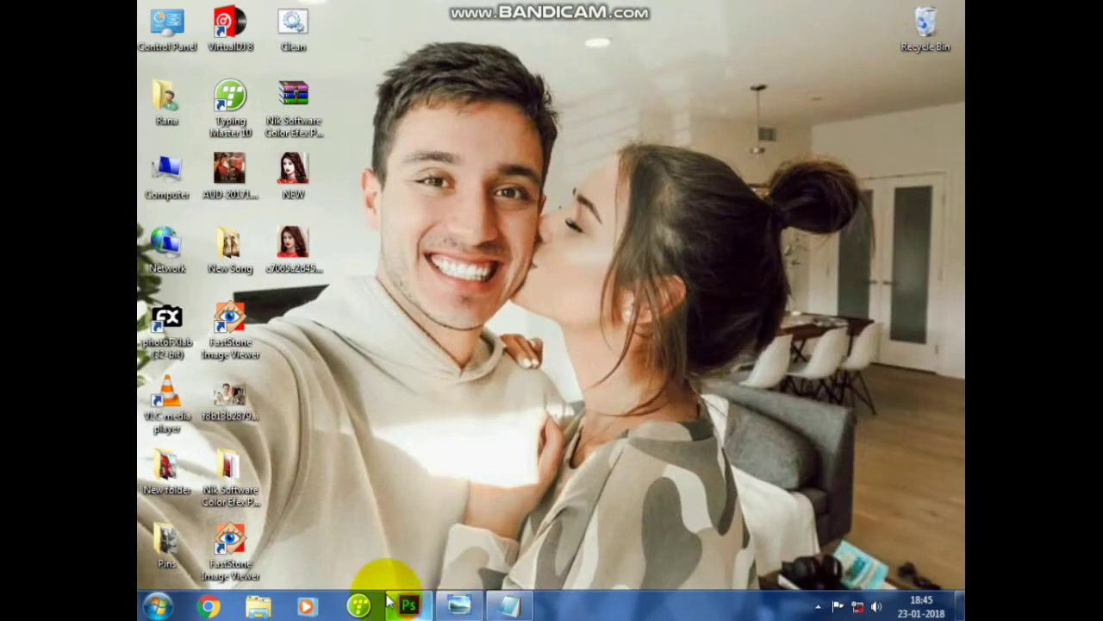
Launch Nik Color Efex Pro 4 on the portrait in Photoshop.
left_click(401, 603)
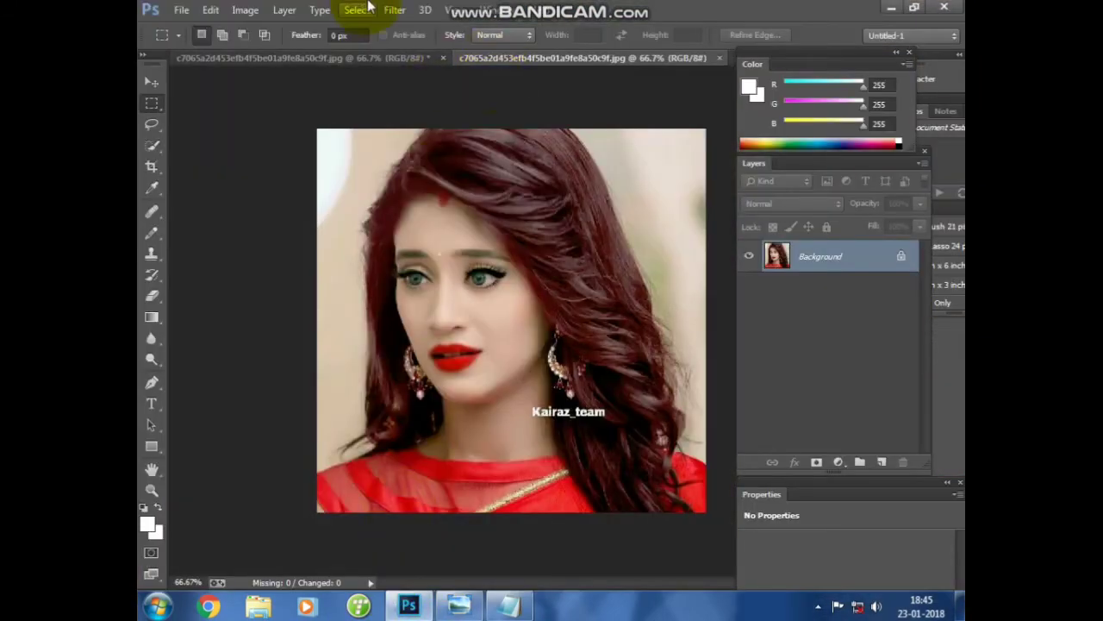
left_click(395, 9)
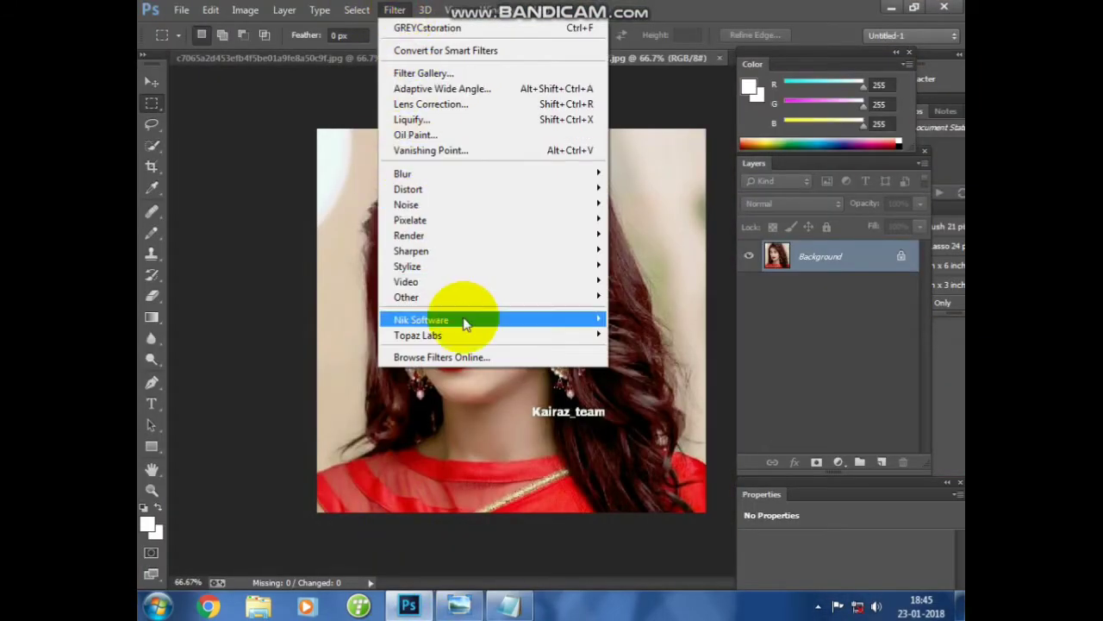
mouse_move(422, 320)
left_click(637, 320)
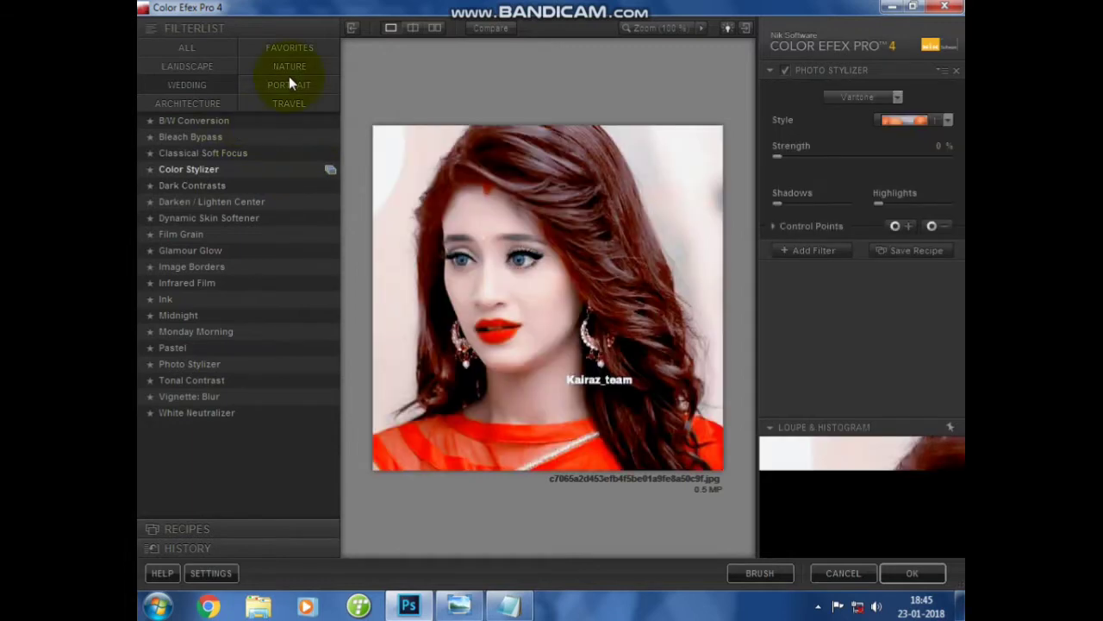
Pick the Bleach Bypass filter from the PORTRAIT category.
left_click(291, 85)
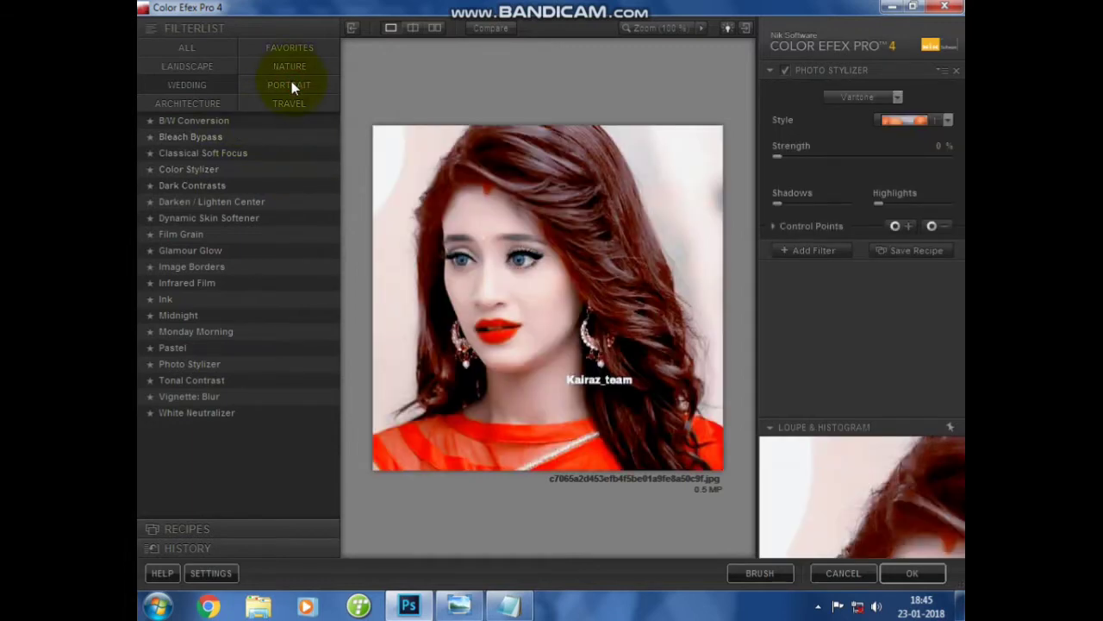
left_click(230, 136)
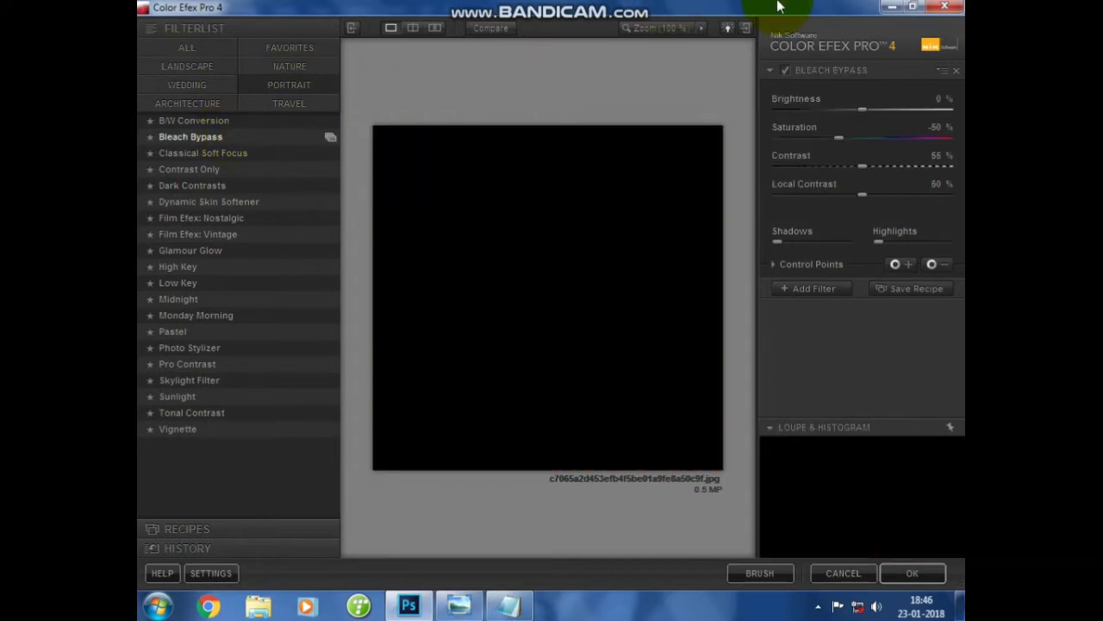
left_click(701, 12)
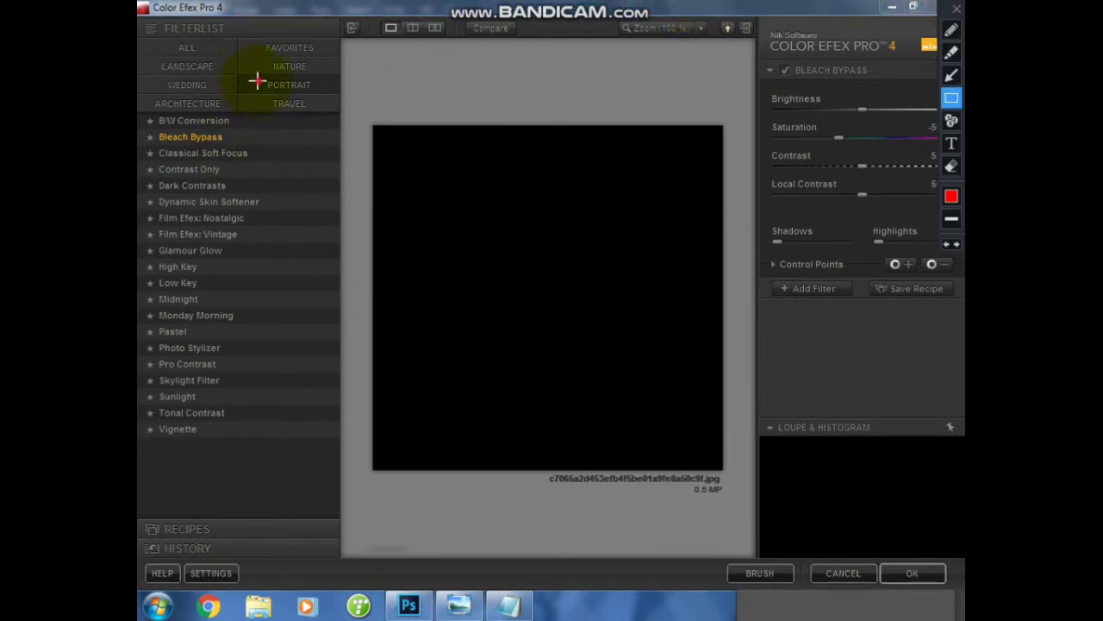
left_click_drag(243, 74, 324, 93)
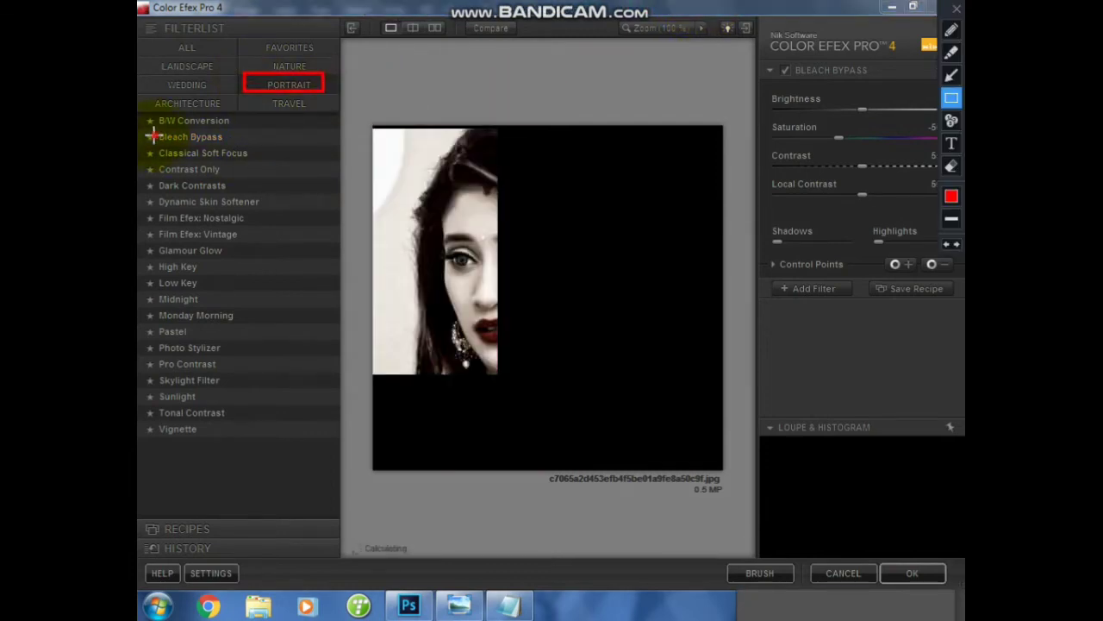
left_click_drag(144, 132, 268, 155)
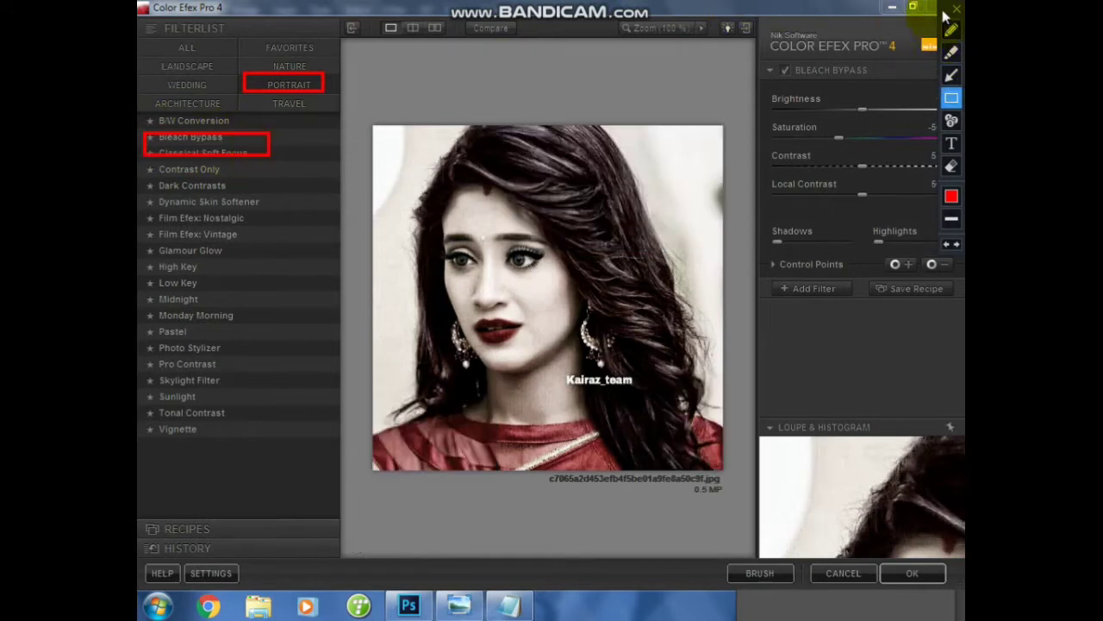
left_click_drag(945, 15, 734, 245)
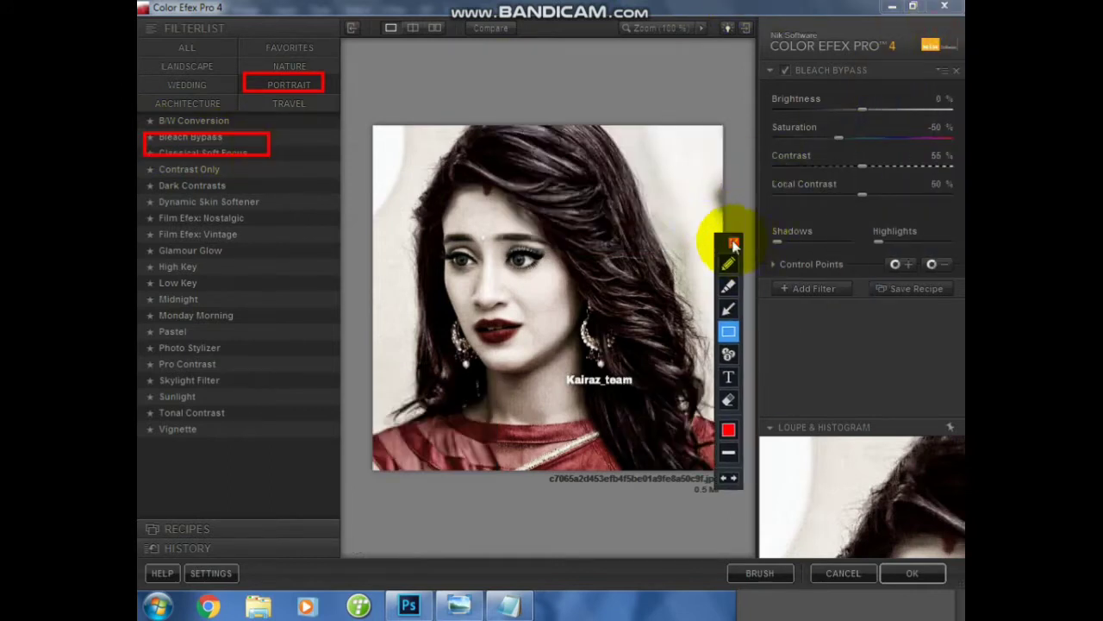
left_click(734, 243)
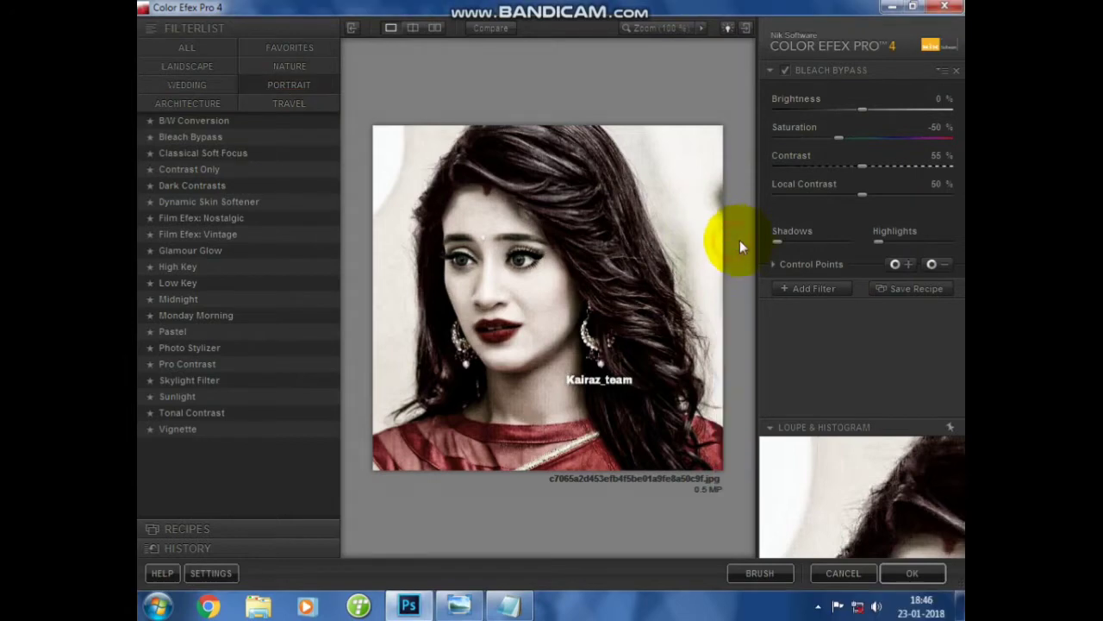
Set the Bleach Bypass Saturation to 82%.
left_click(933, 129)
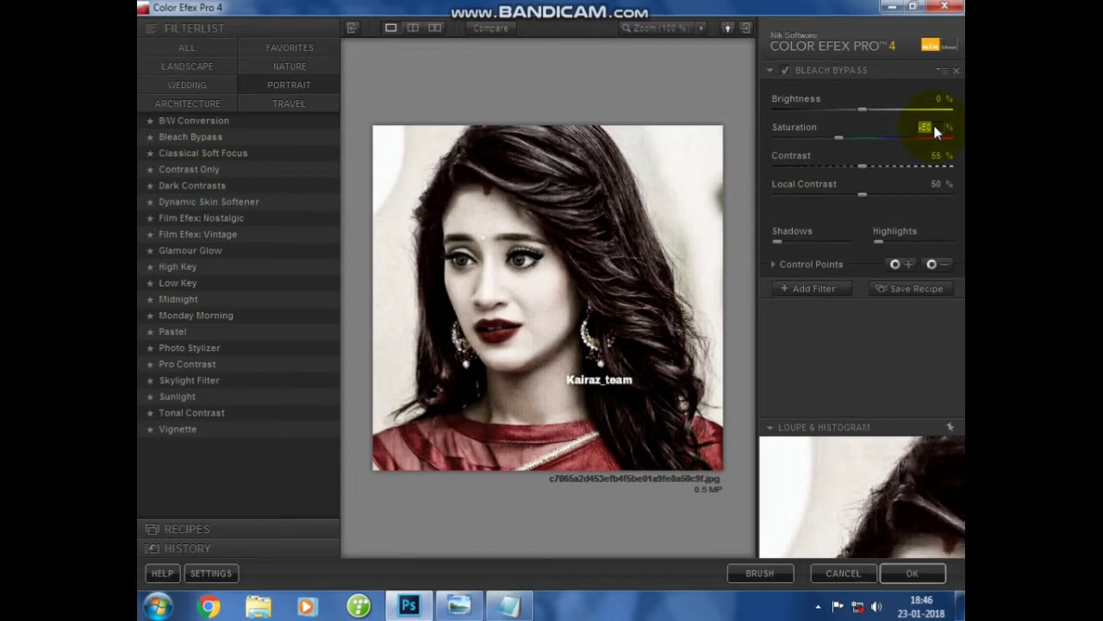
type("5")
type("5")
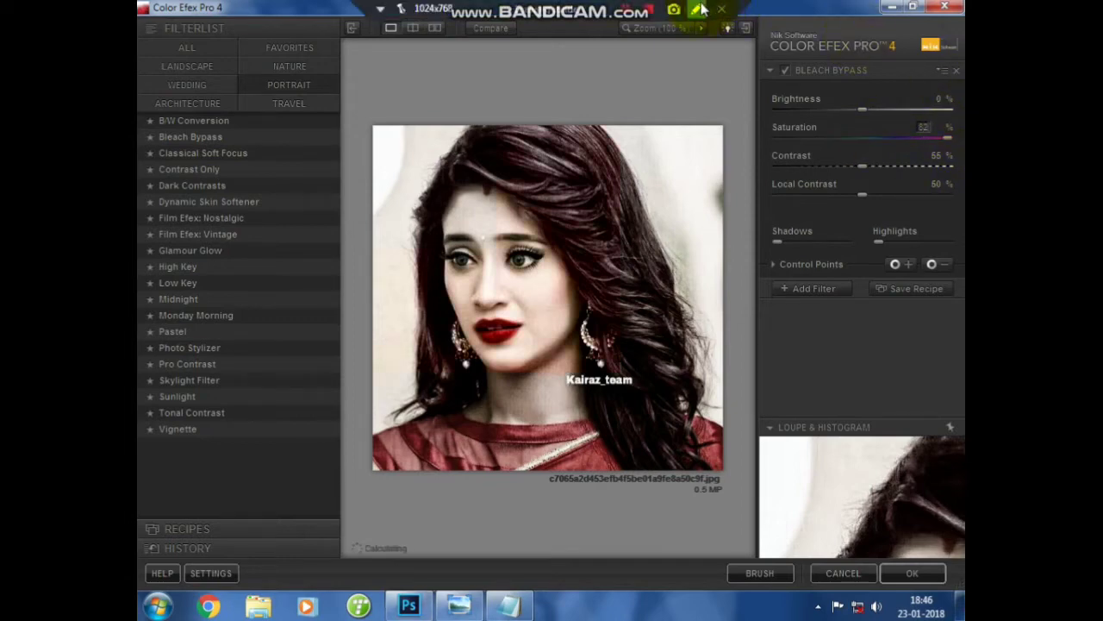
left_click(702, 8)
type("2")
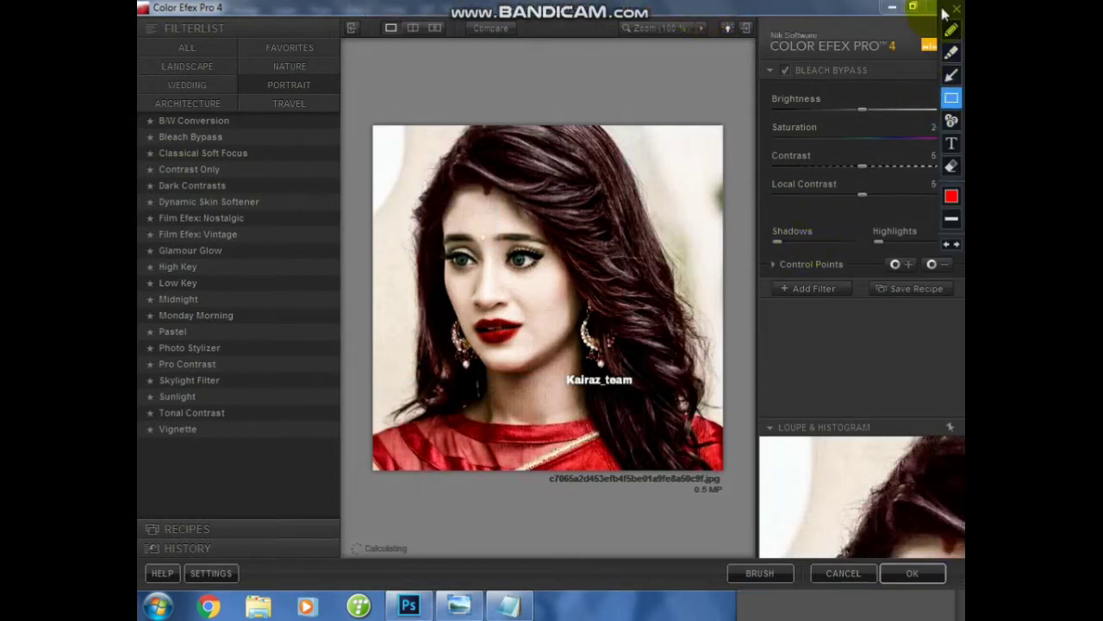
left_click_drag(949, 19, 578, 152)
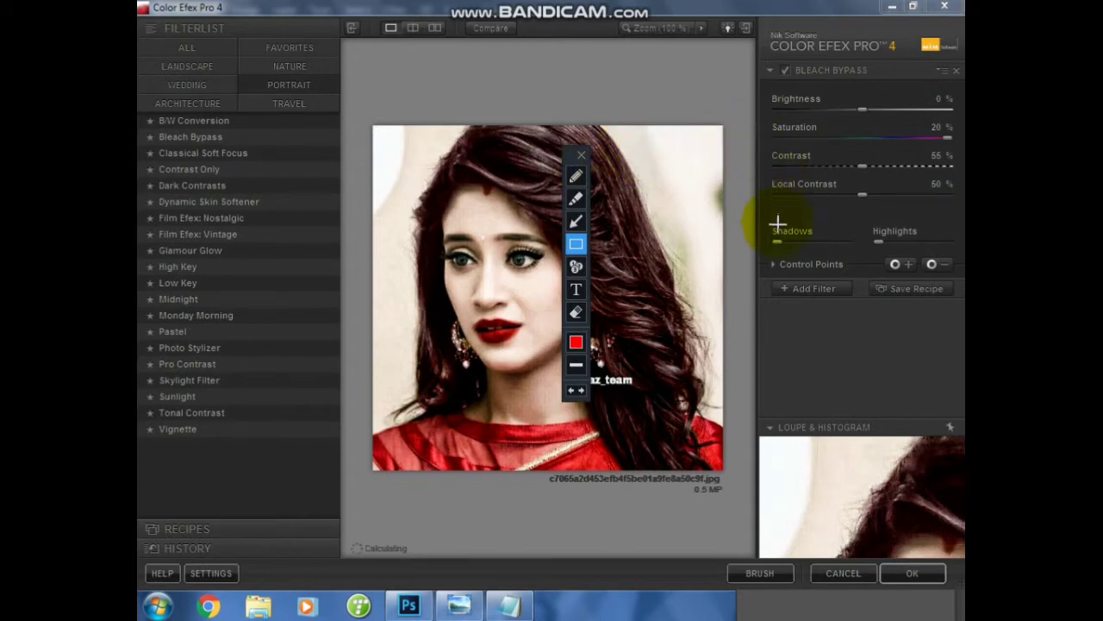
left_click(581, 156)
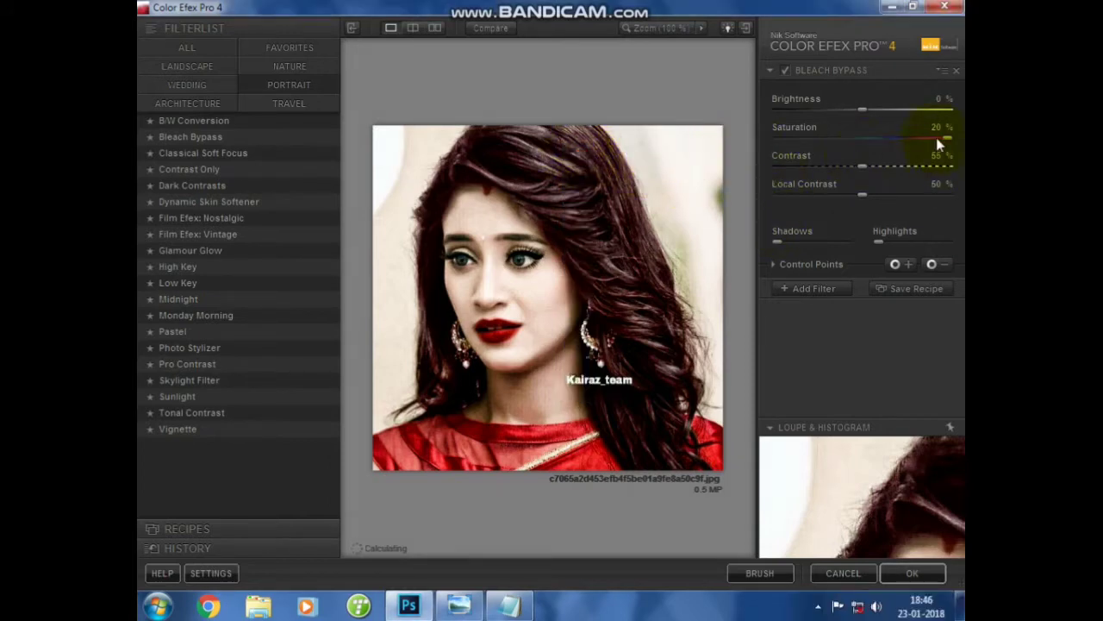
left_click(935, 128)
type("2")
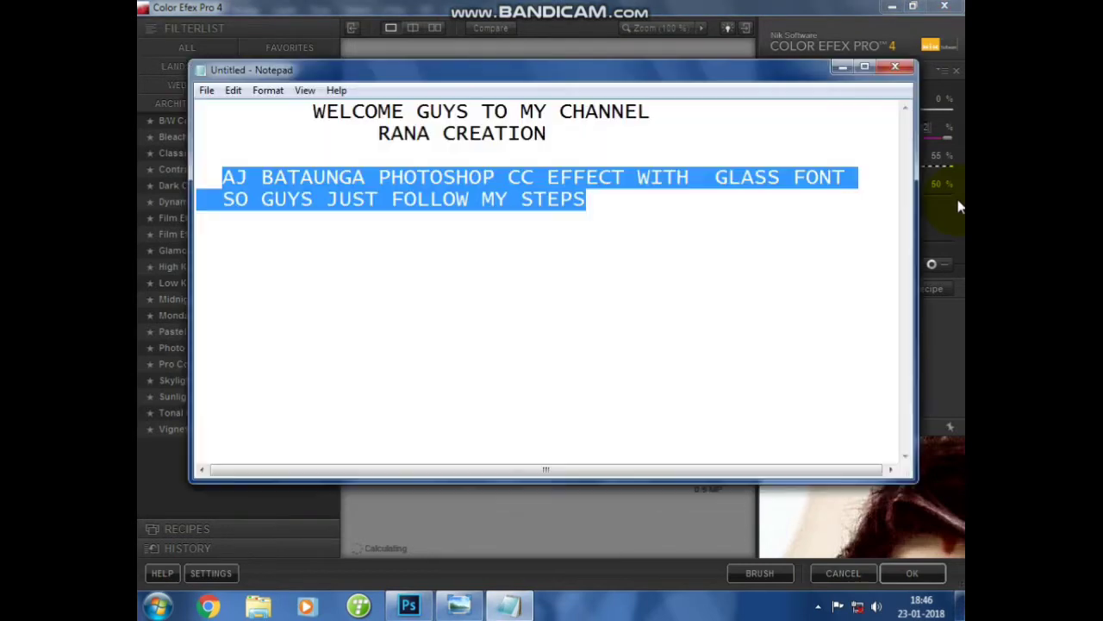
Add a line reading 'saturation 82' at the end of the Notepad notes.
left_click(509, 606)
left_click(683, 226)
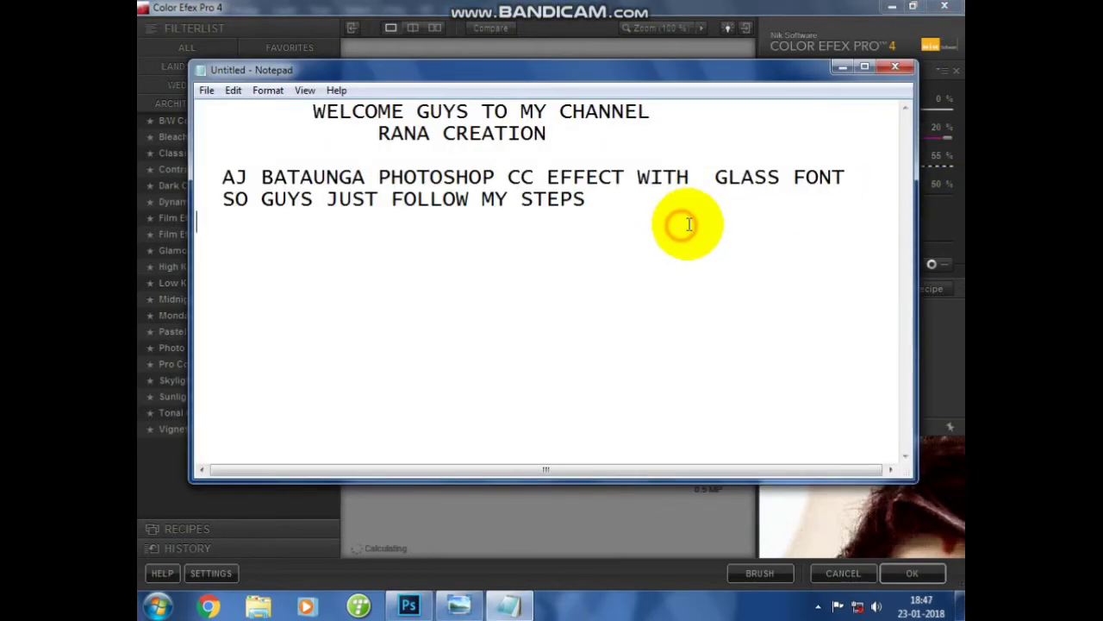
key("Return")
type("s")
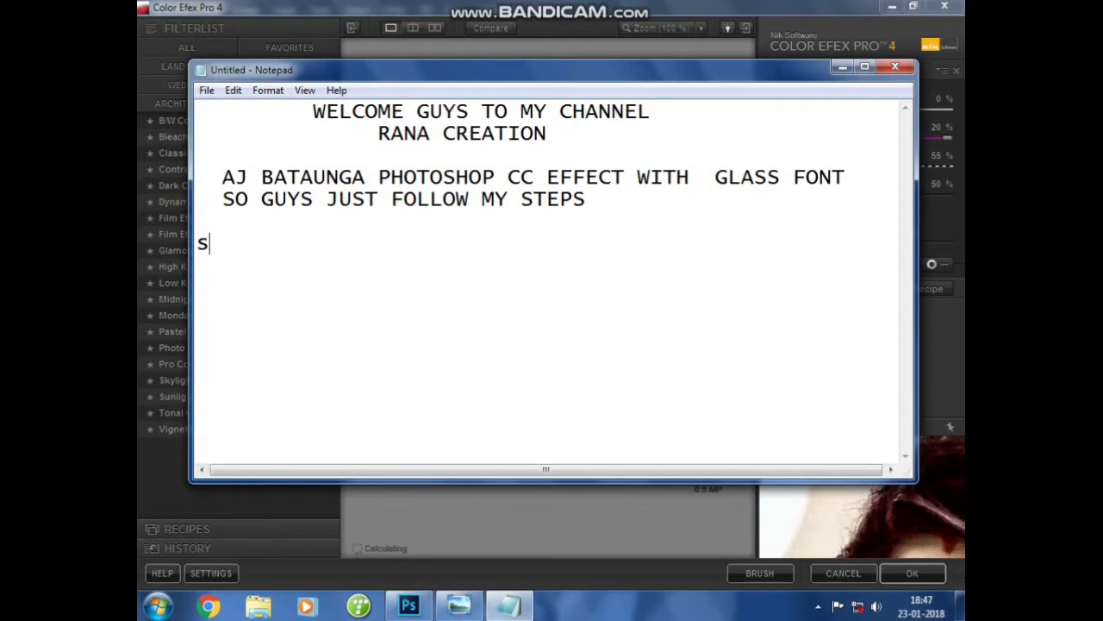
type("atura")
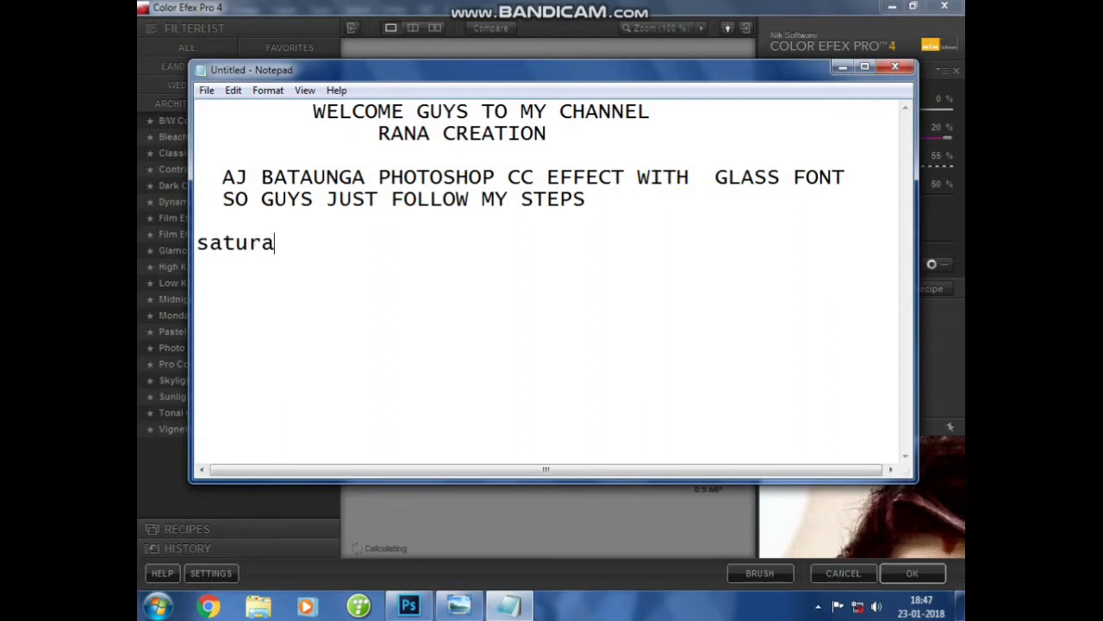
type("tion ")
type("82")
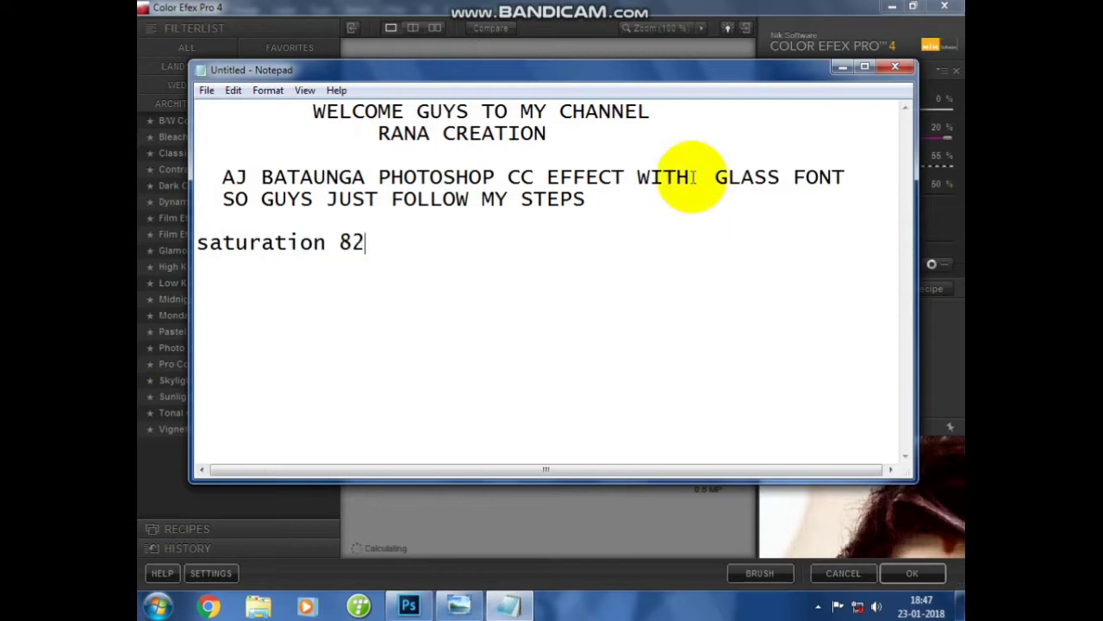
Confirm the Saturation value and apply Bleach Bypass to the portrait.
key("alt+Tab")
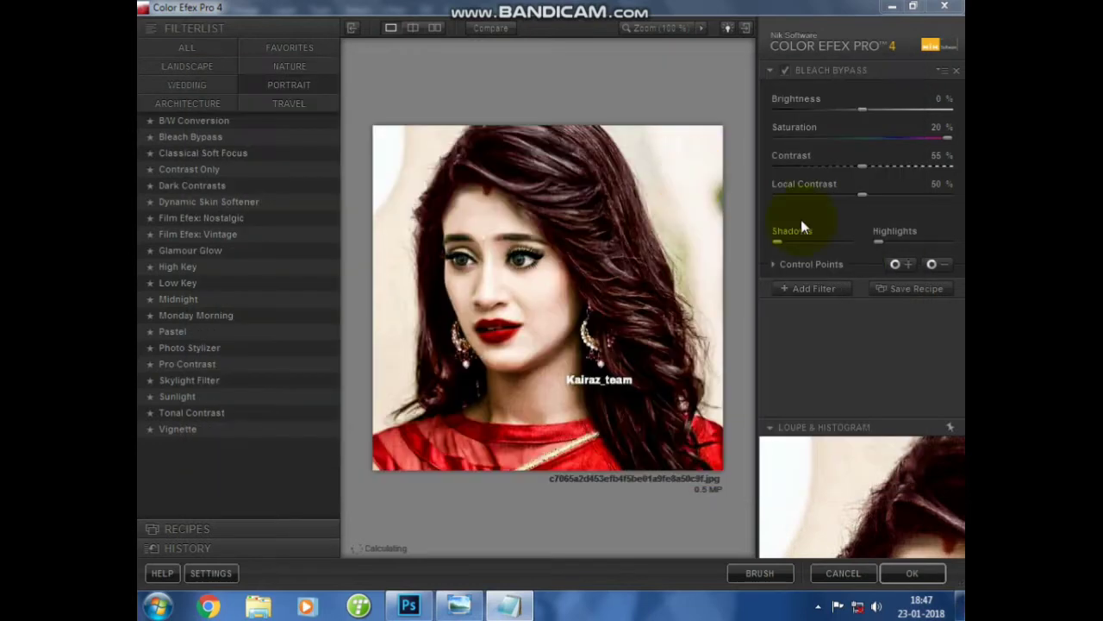
left_click(939, 129)
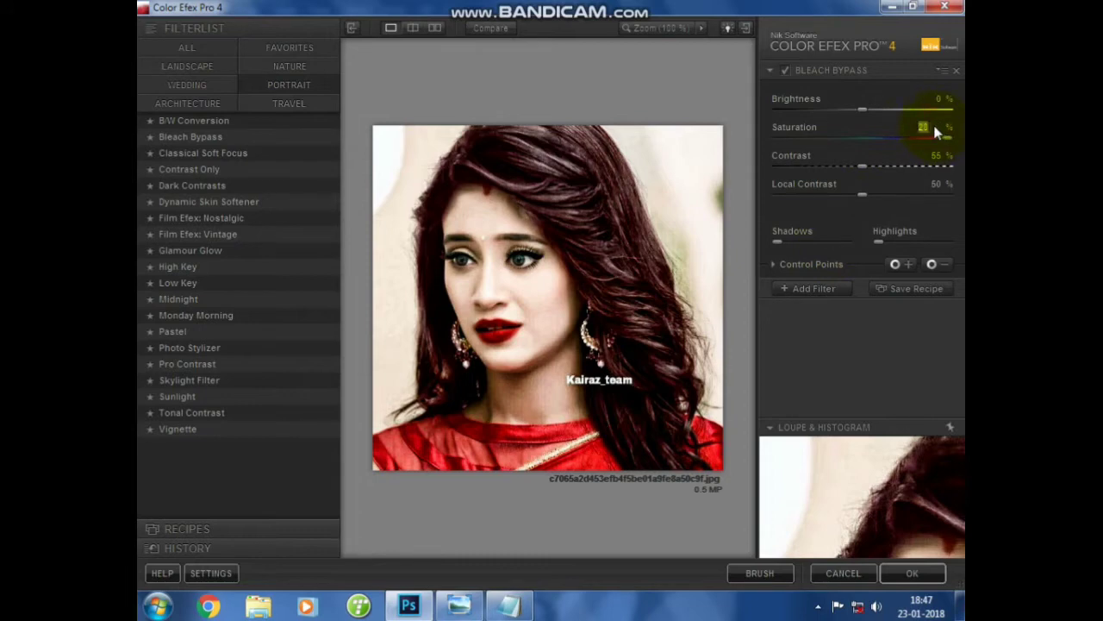
type("8")
type("5")
left_click(915, 574)
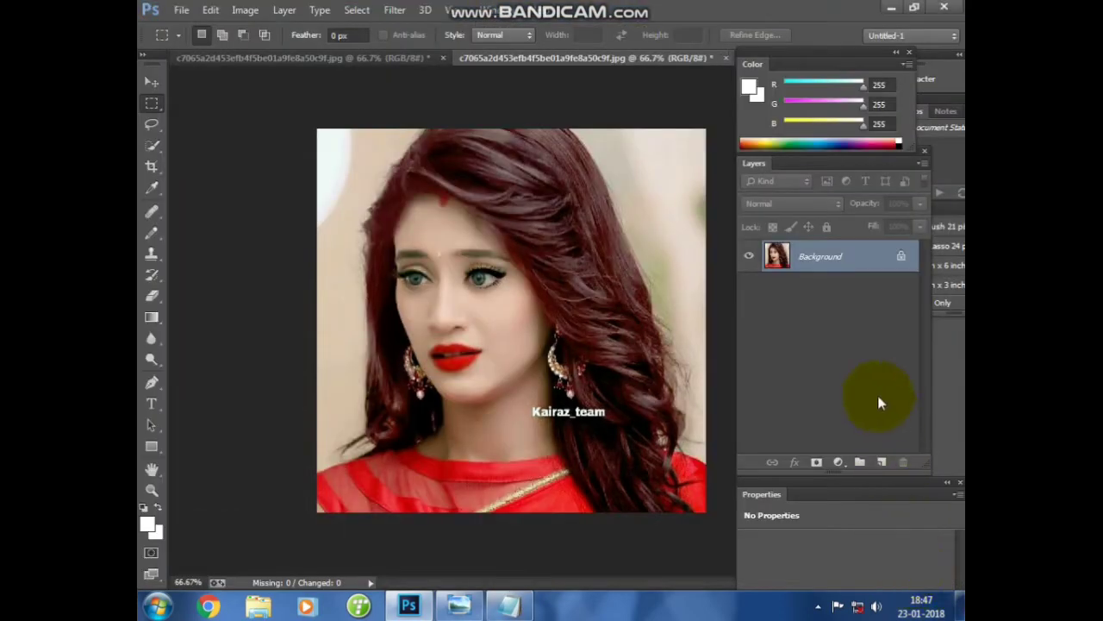
Note 'NOW PRESS CTRL+F', then reapply the Color Efex filter to the portrait with Ctrl+F.
key("alt+Tab")
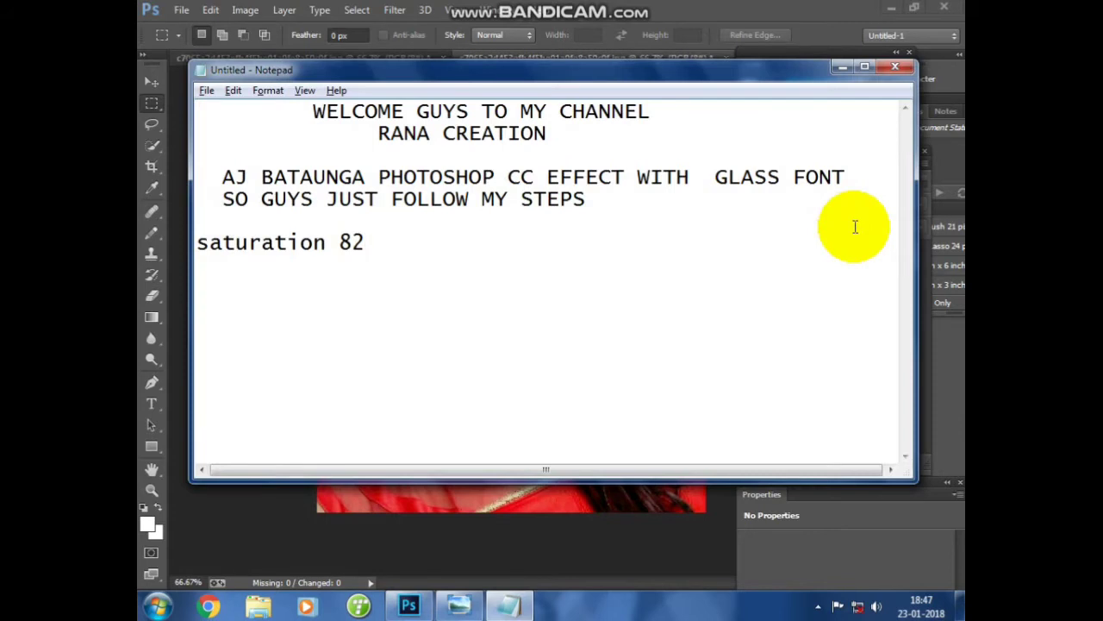
key("Return")
type("NOW P")
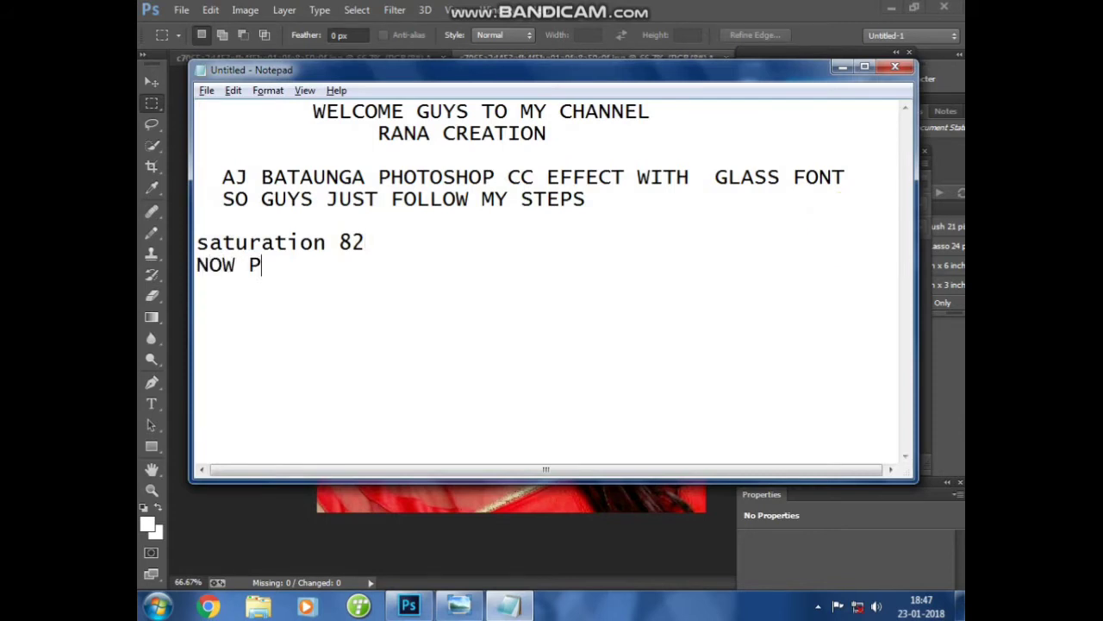
type("RESS C")
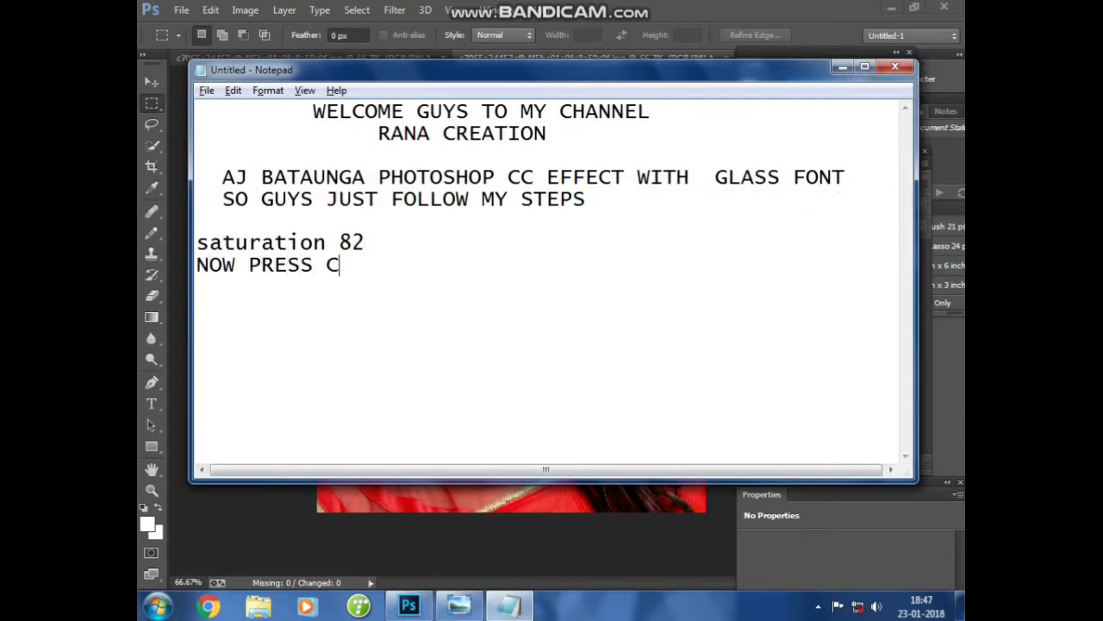
type("TR")
type("L+F")
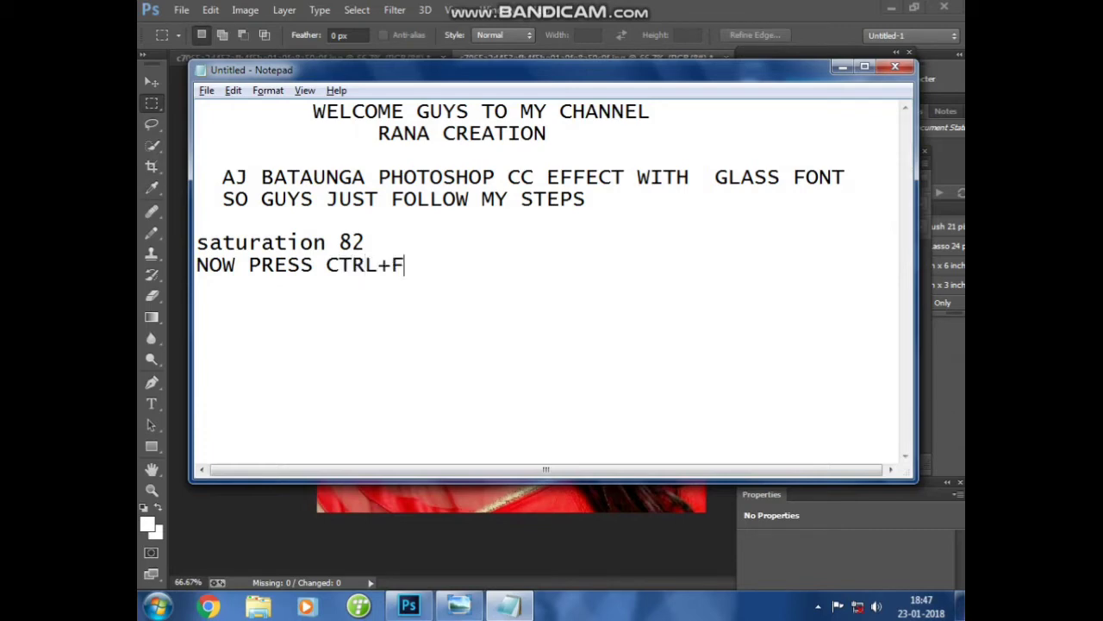
key("alt+Tab")
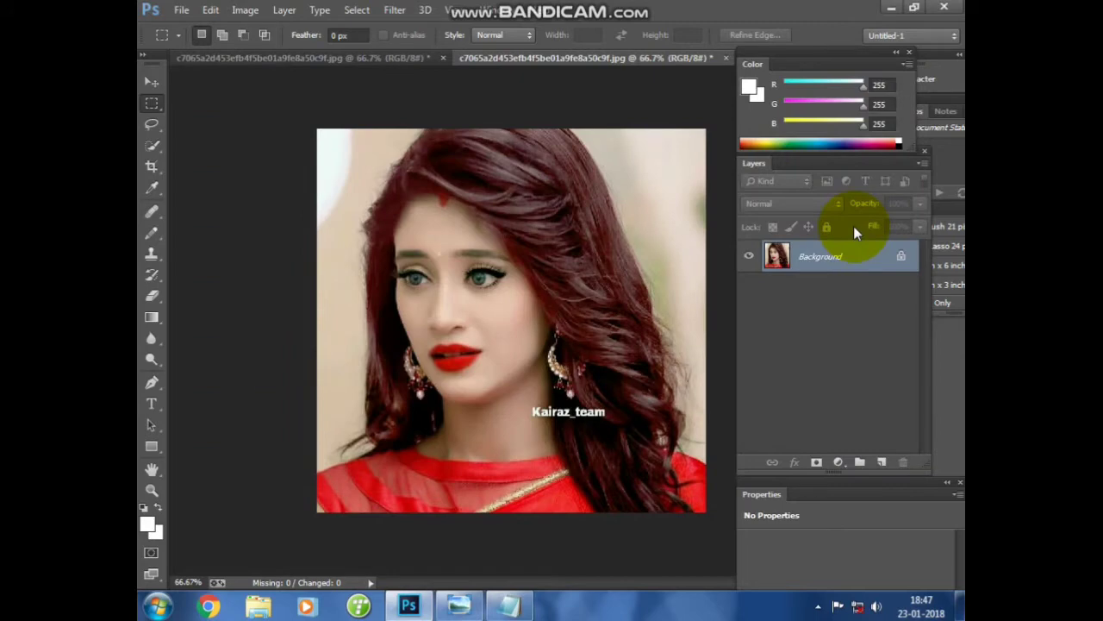
key("ctrl+f")
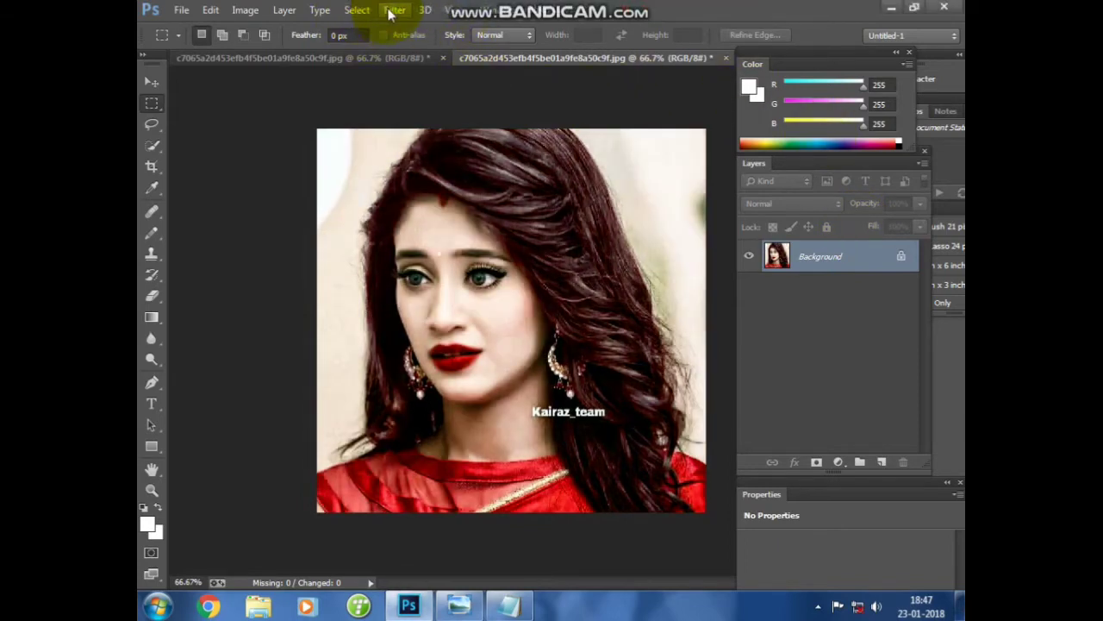
Reopen Color Efex Pro 4 and load the Tonal Contrast filter.
left_click(395, 9)
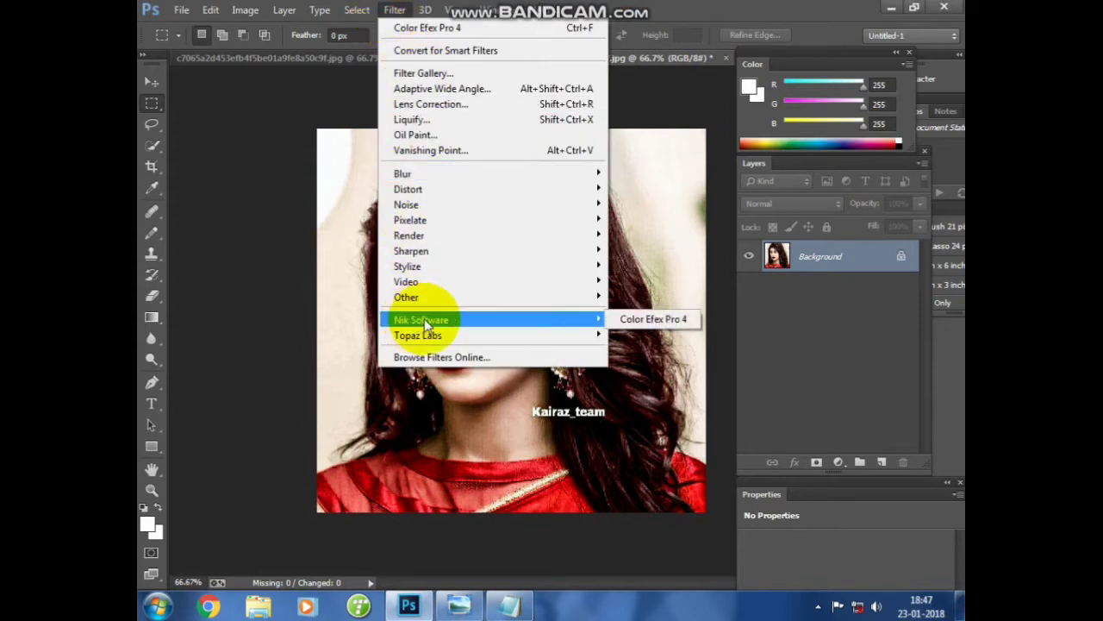
left_click(622, 319)
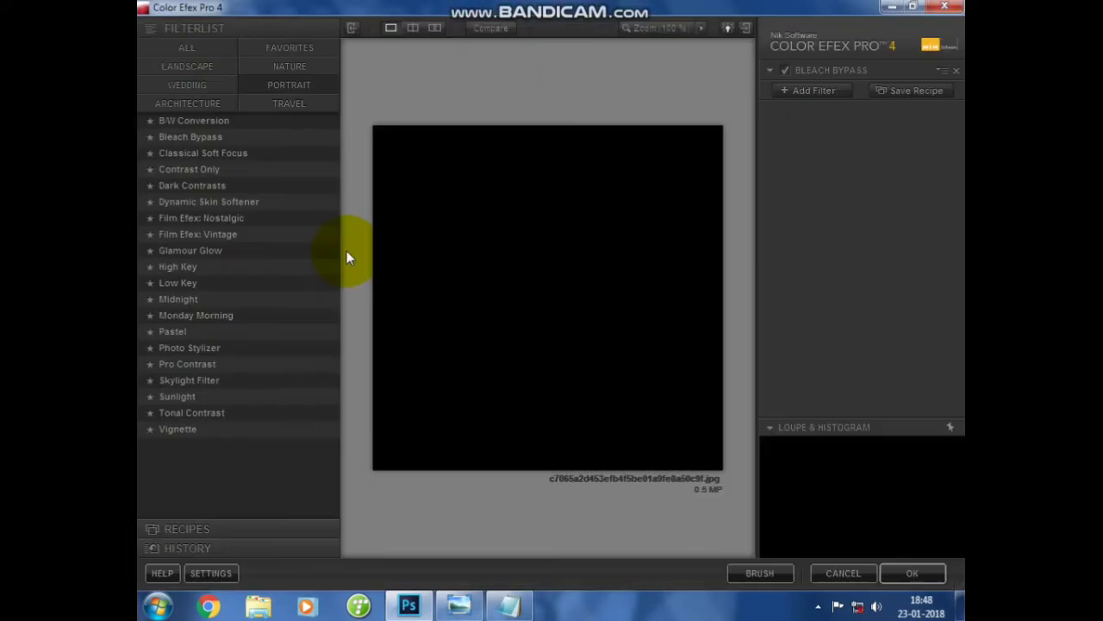
left_click(232, 200)
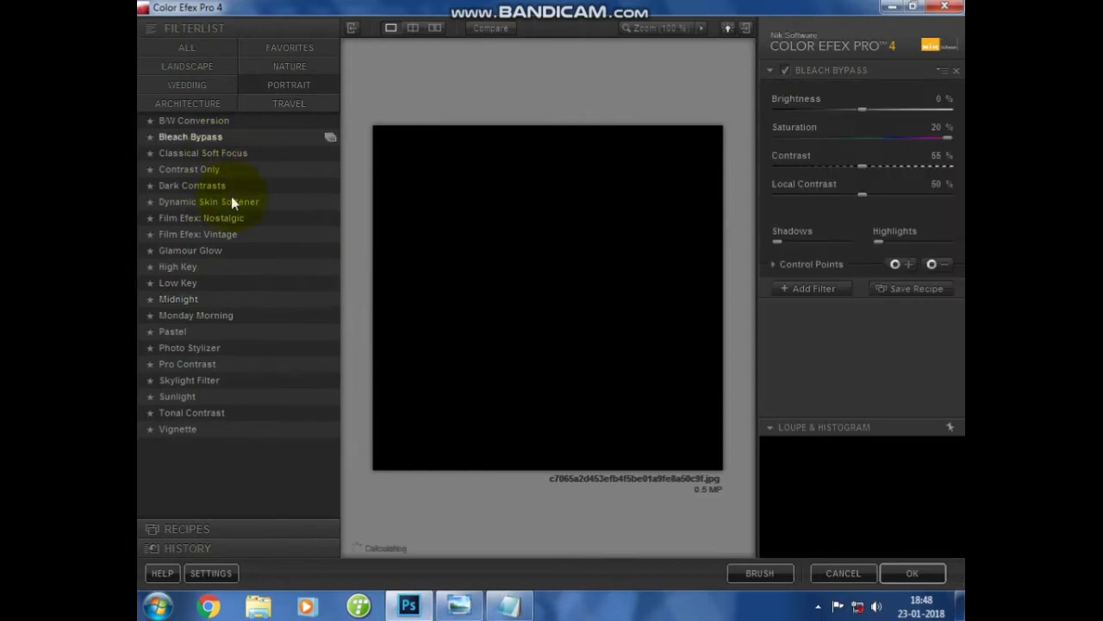
left_click(198, 413)
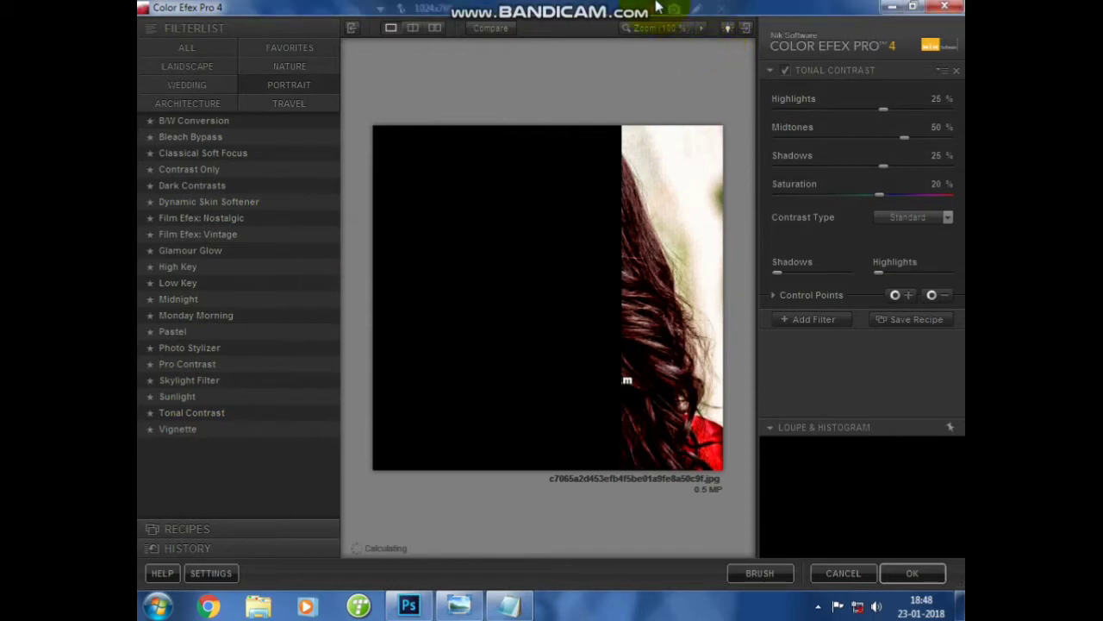
Set Tonal Contrast Highlights and Midtones to 30.
left_click(696, 11)
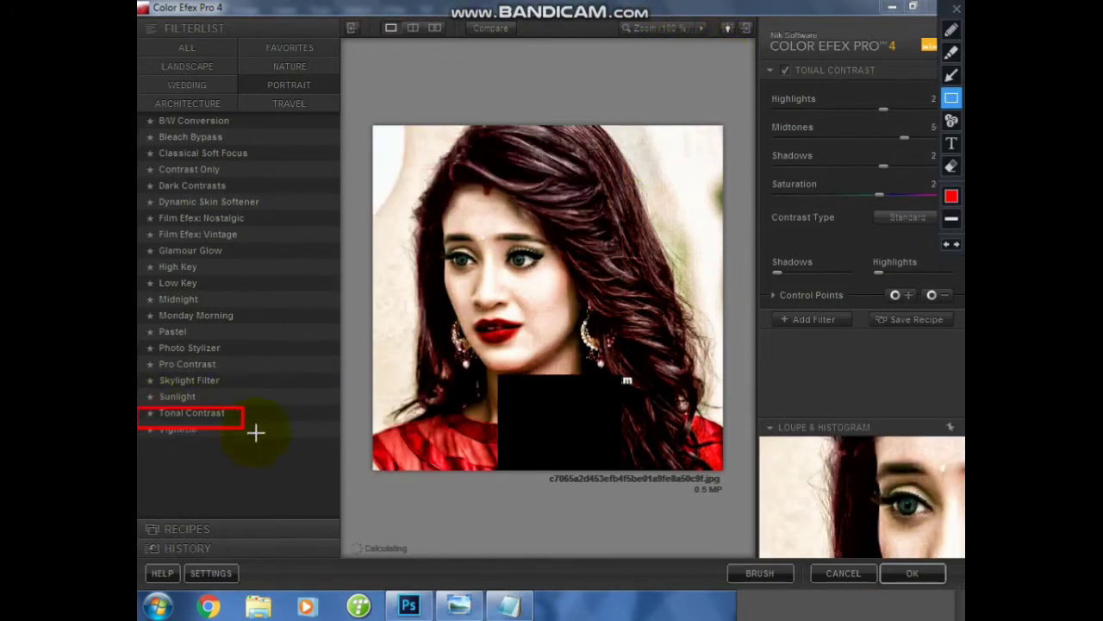
left_click_drag(157, 408, 258, 433)
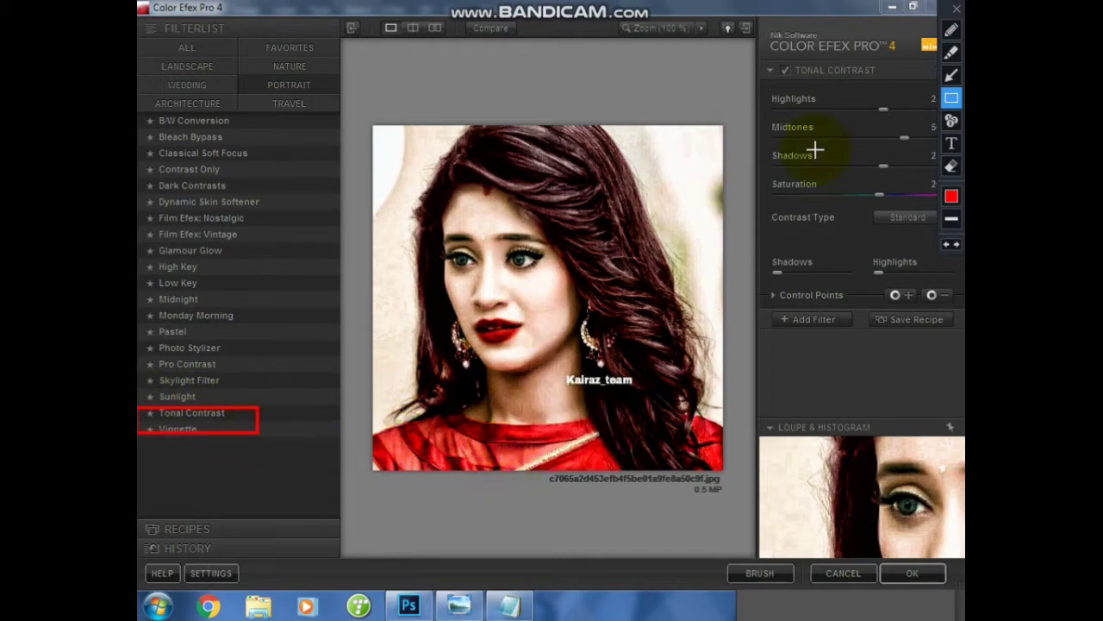
left_click(957, 10)
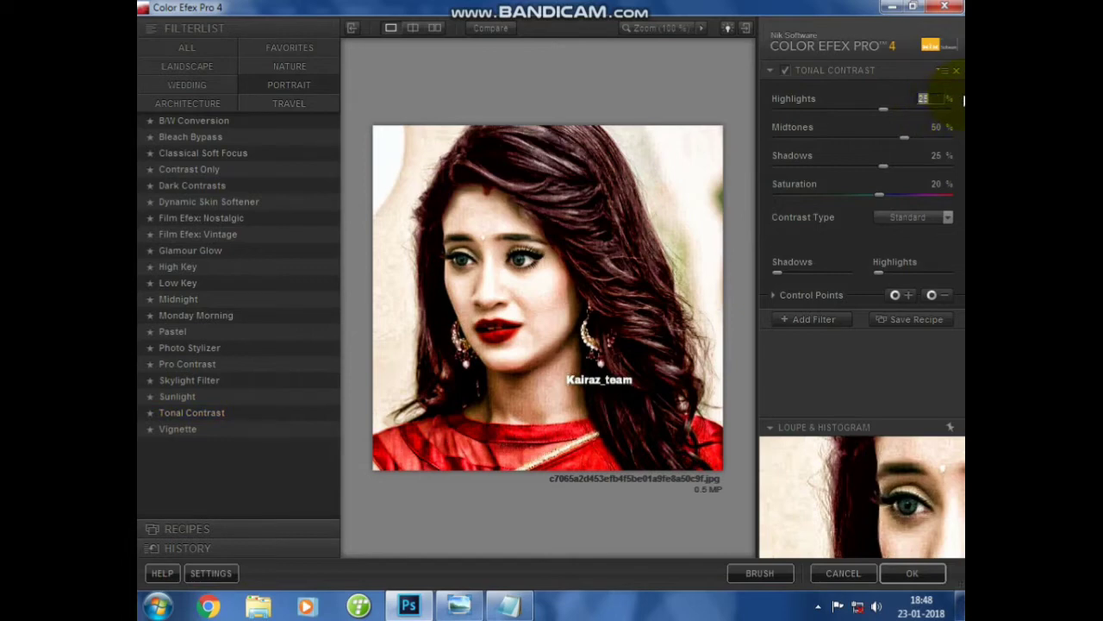
type("30")
key("Return")
left_click(938, 127)
left_click(940, 126)
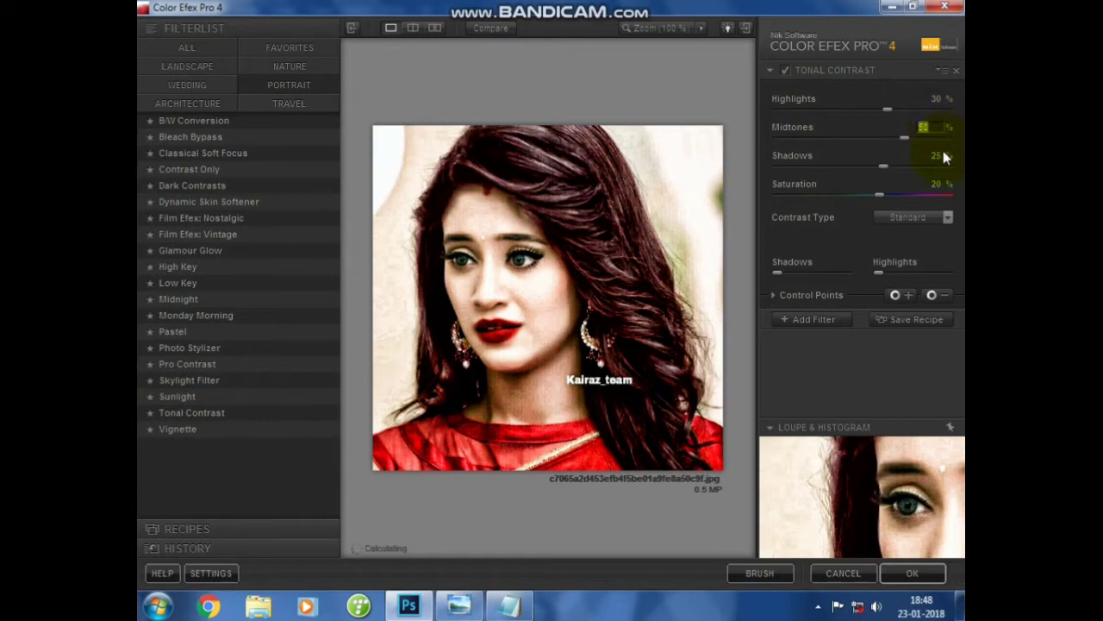
type("30")
type("3")
type("0")
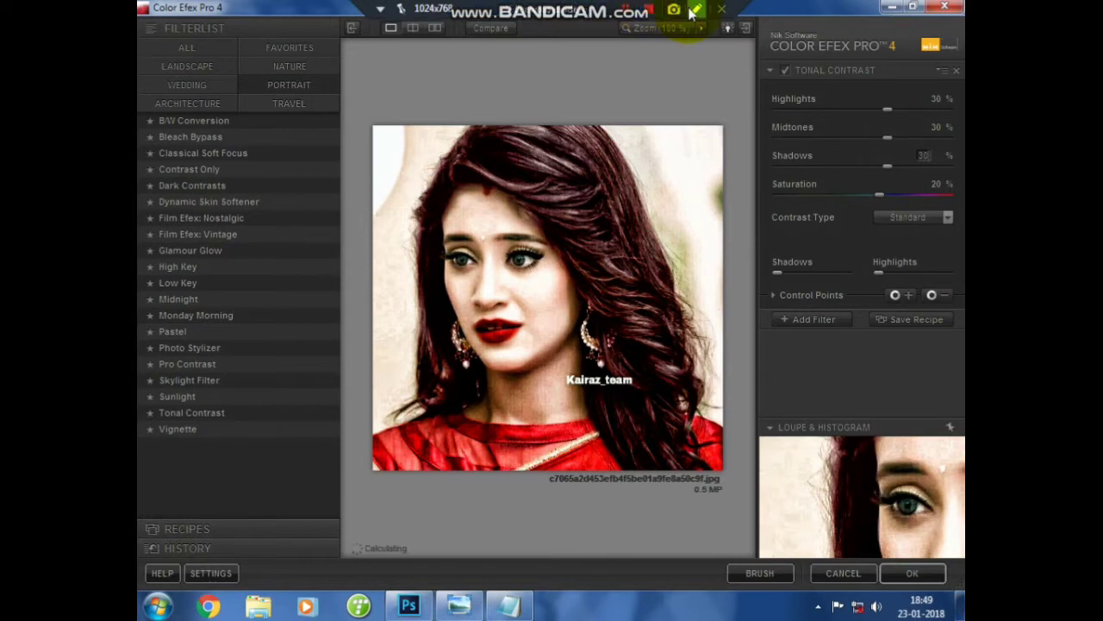
Finish Tonal Contrast with Shadows 30 and Saturation 20, and apply it.
key("ctrl+shift+d")
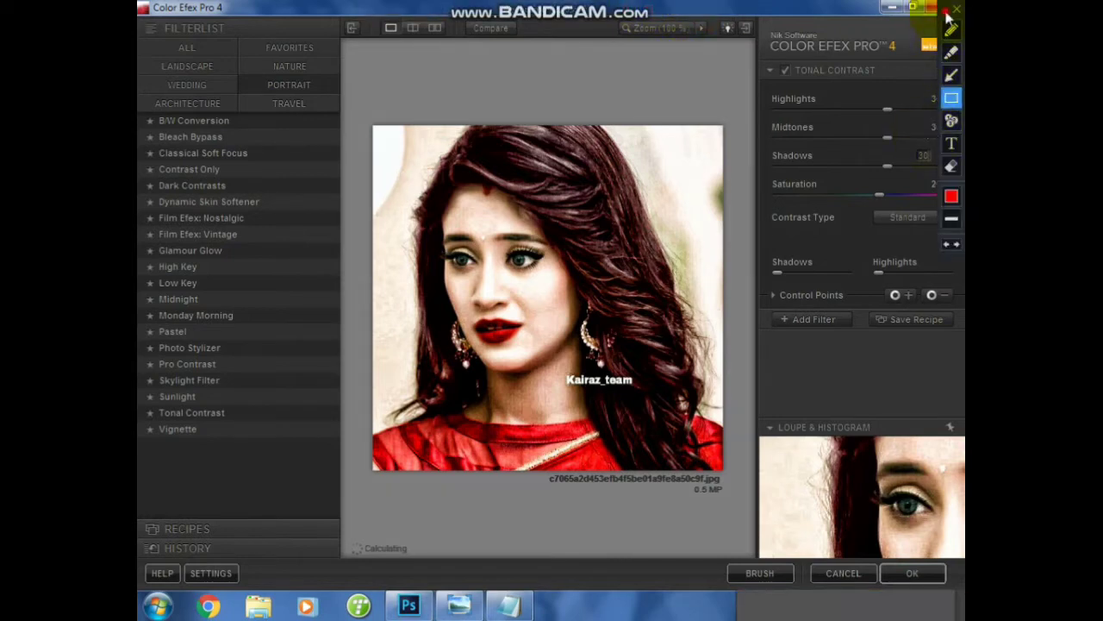
left_click_drag(945, 14, 712, 54)
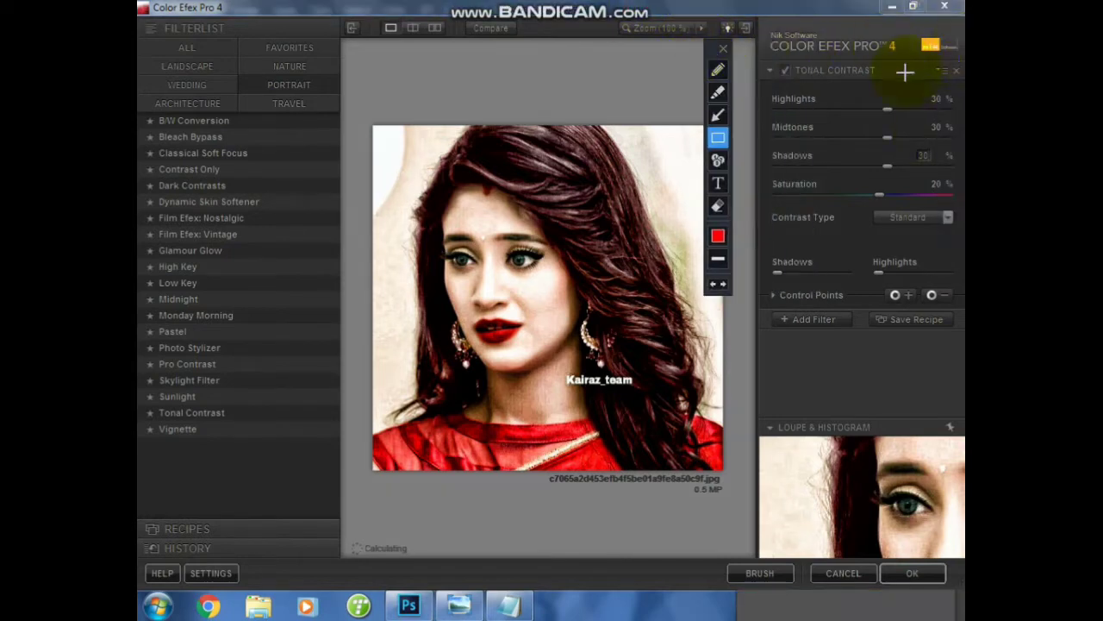
mouse_move(906, 73)
left_mouse_down()
mouse_move(948, 128)
mouse_move(957, 180)
left_mouse_up()
left_click_drag(961, 231, 964, 254)
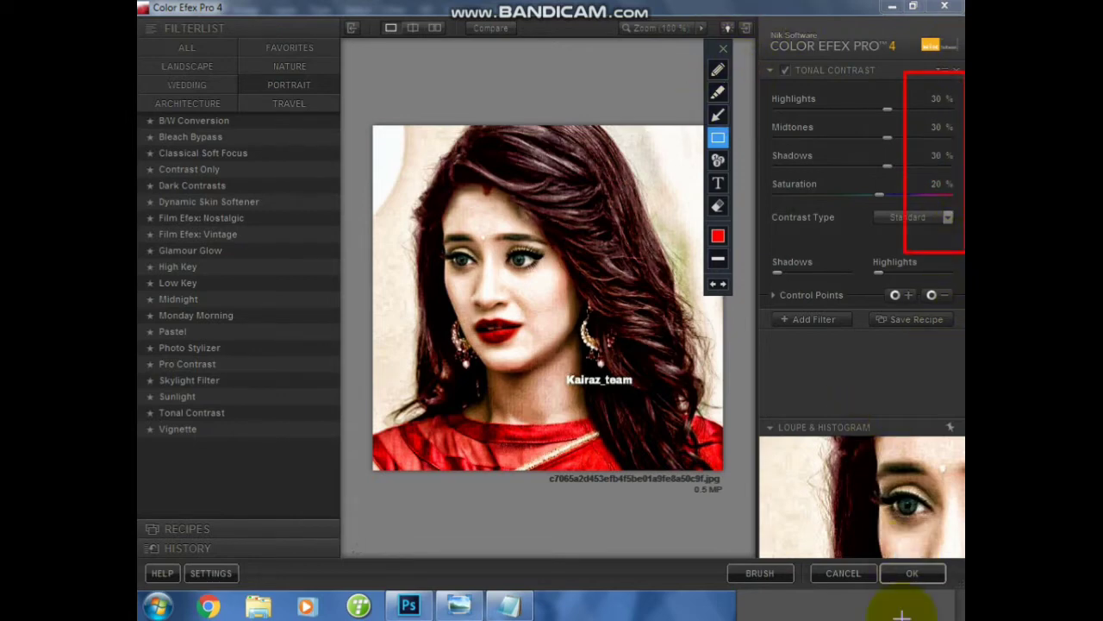
left_click_drag(878, 553, 953, 591)
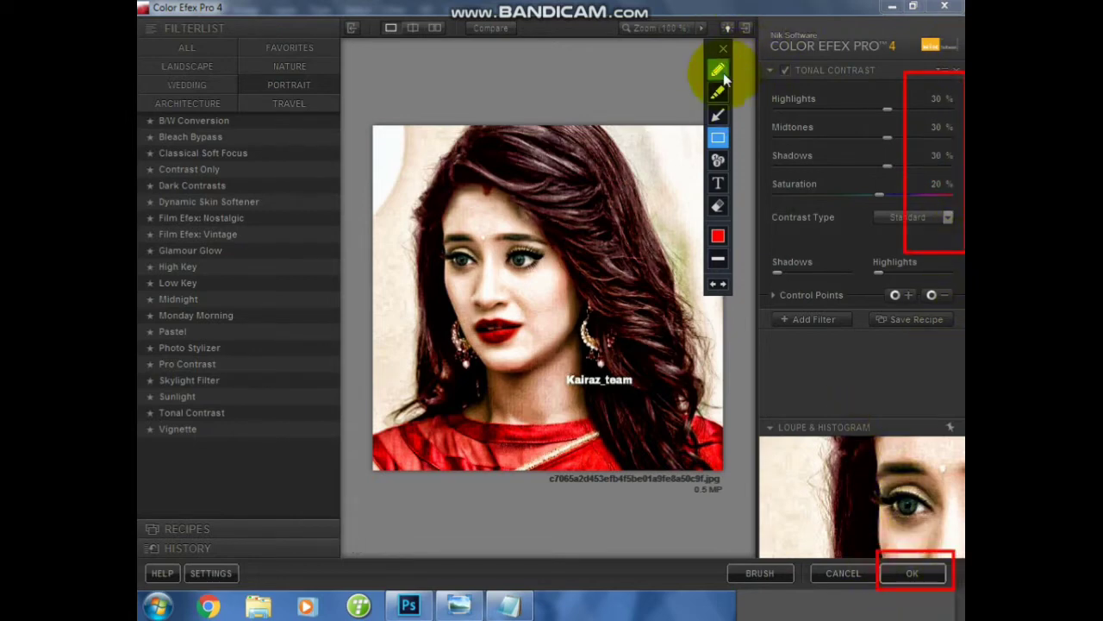
left_click(723, 49)
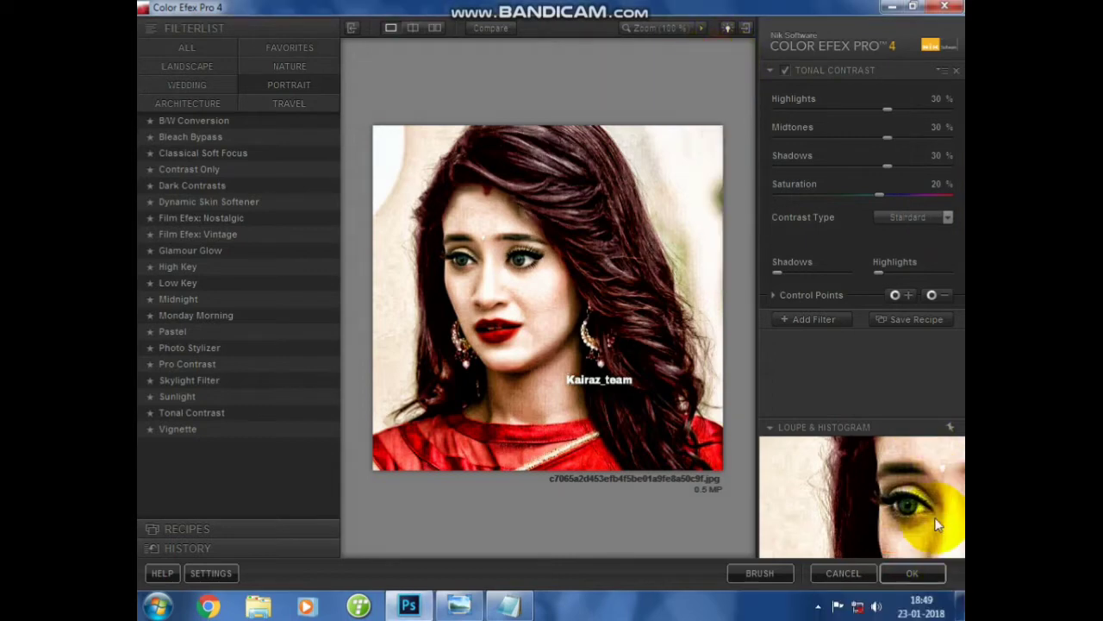
left_click(913, 573)
Add the line 'MAKE EVRY ONE 30 EXCEPT SATURATION' to the notes.
key("alt+Tab")
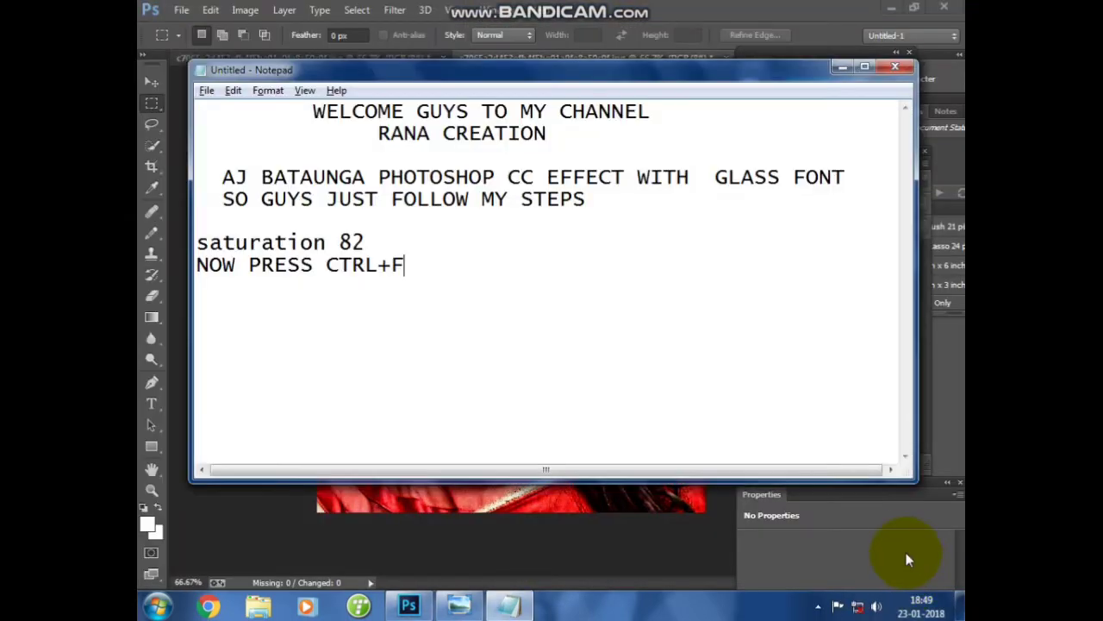
key("Return")
type("MN")
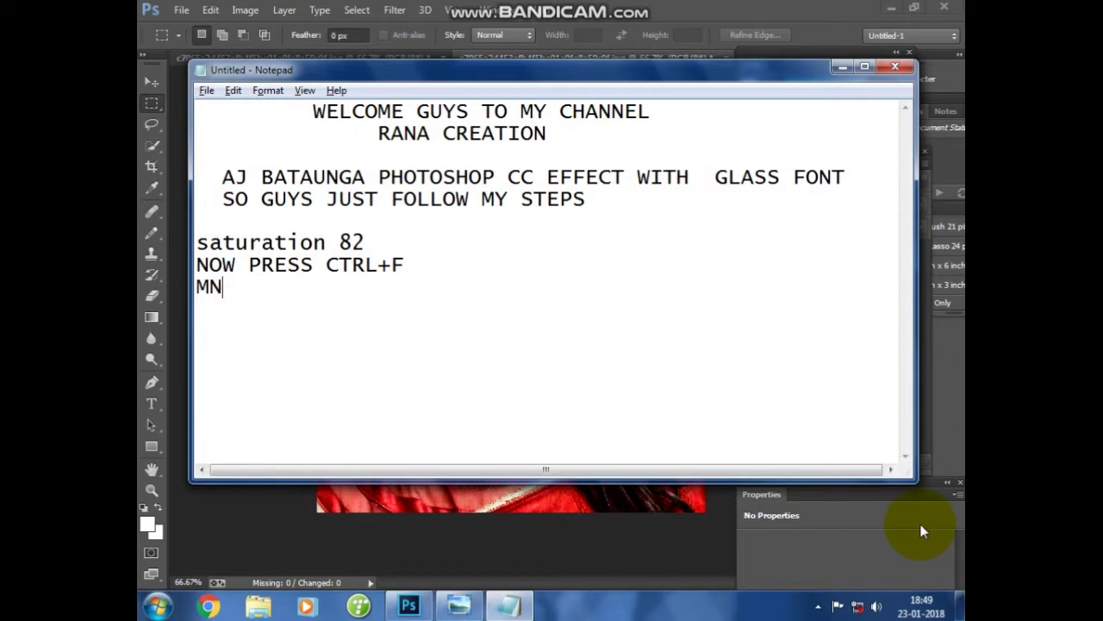
key("BackSpace")
type("ALE")
key("BackSpace")
key("BackSpace")
type("KE ")
type("EVRY ")
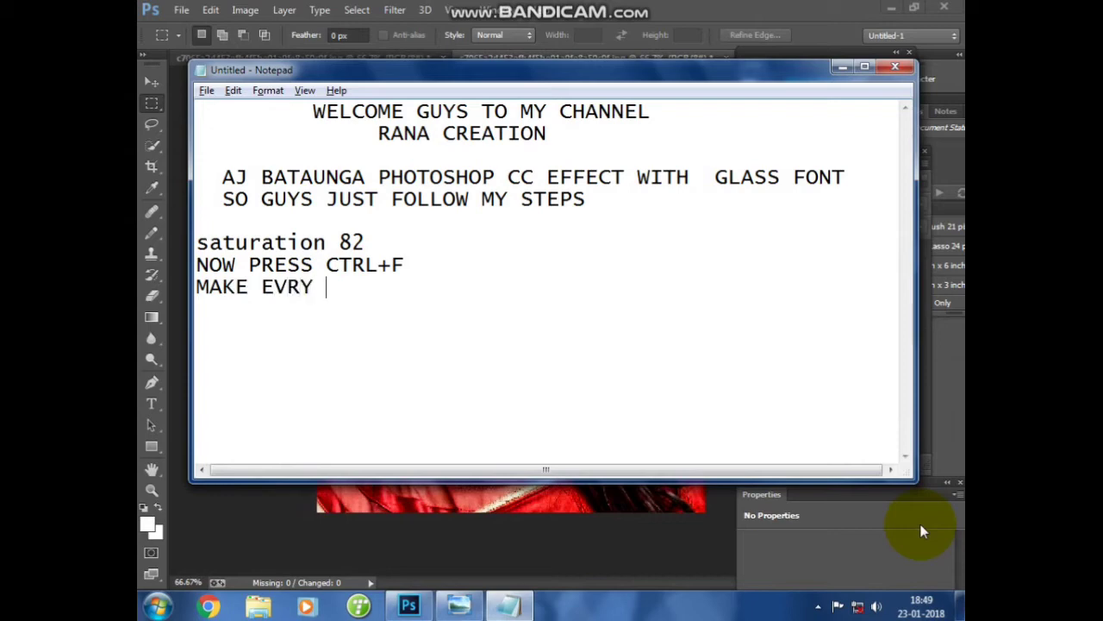
type("O")
type("NE 30 E")
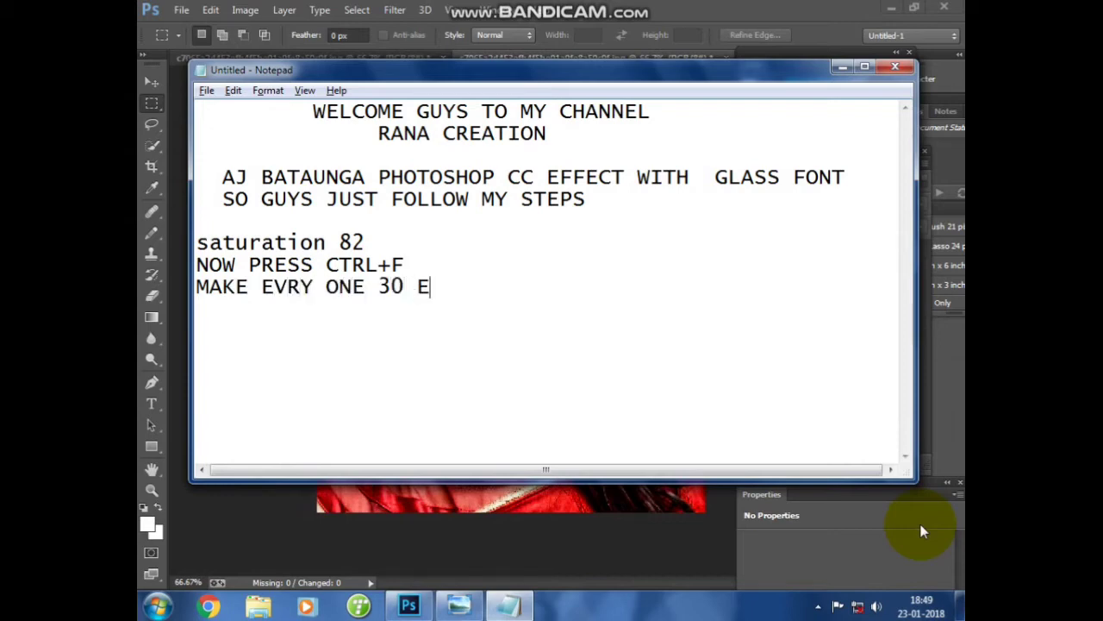
type("XCEPT ")
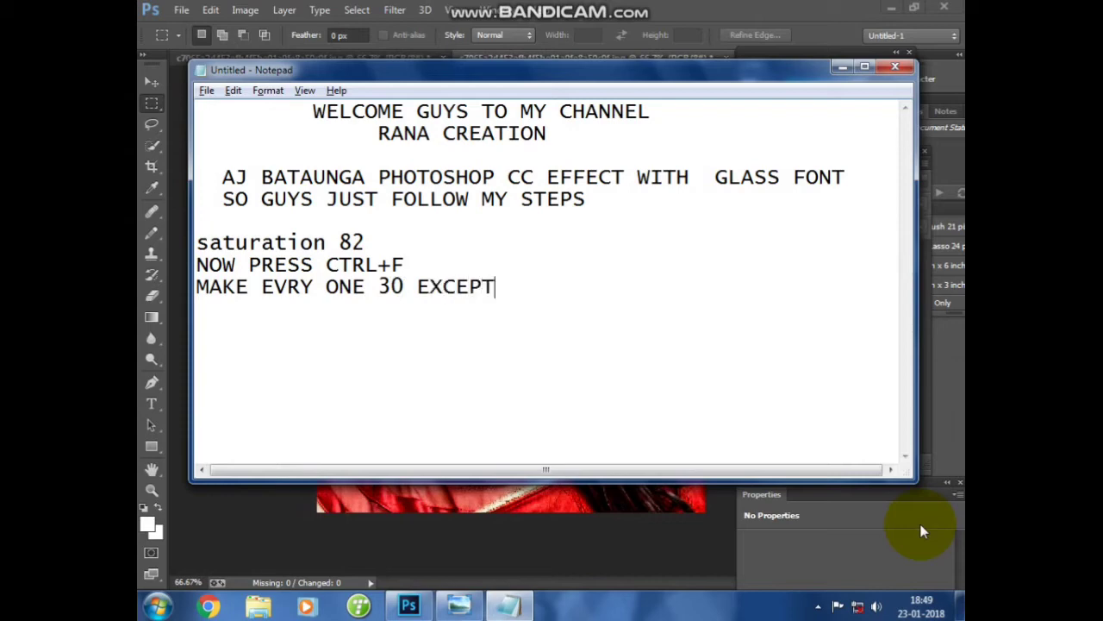
type("S")
type("ATURAT")
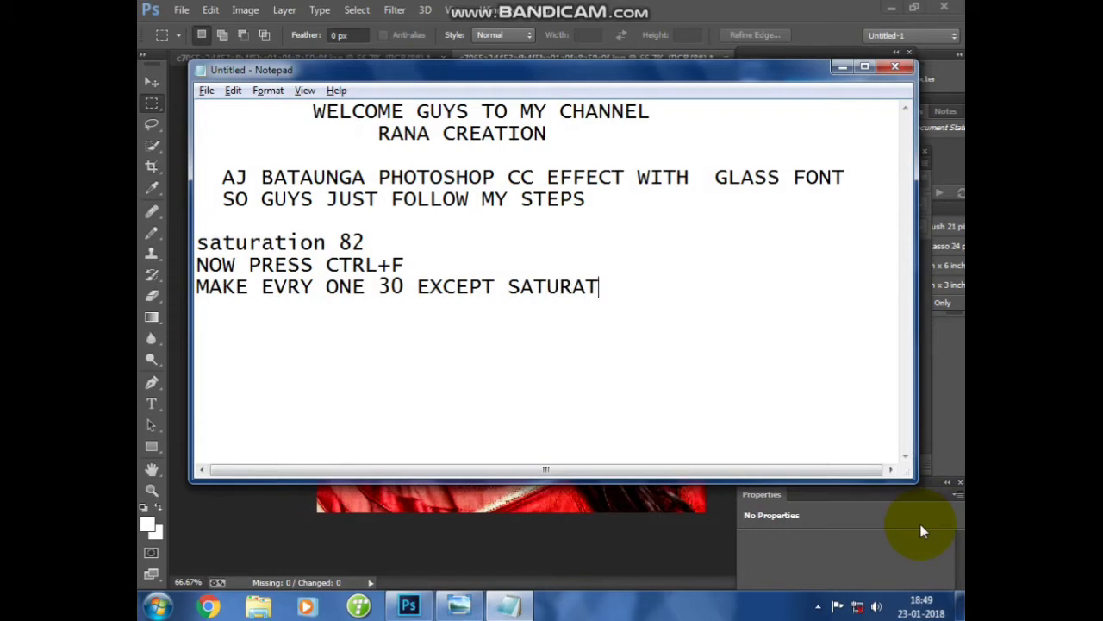
type("ION")
Add 'NOW PRESS AGAIN' to the notes and return to Photoshop.
key("alt+Tab")
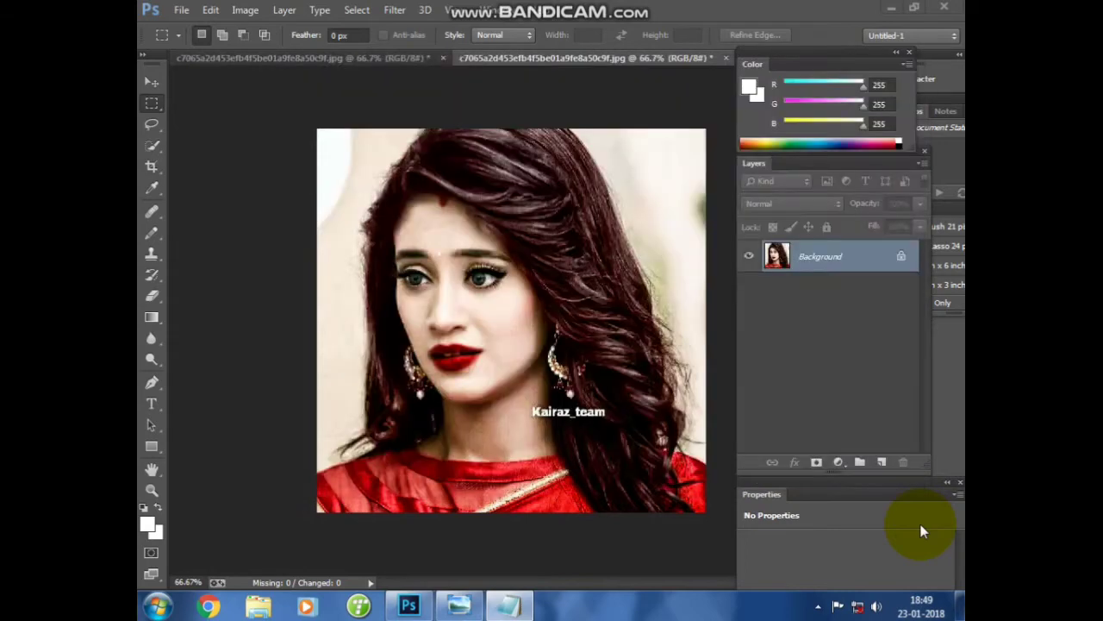
key("alt+Tab")
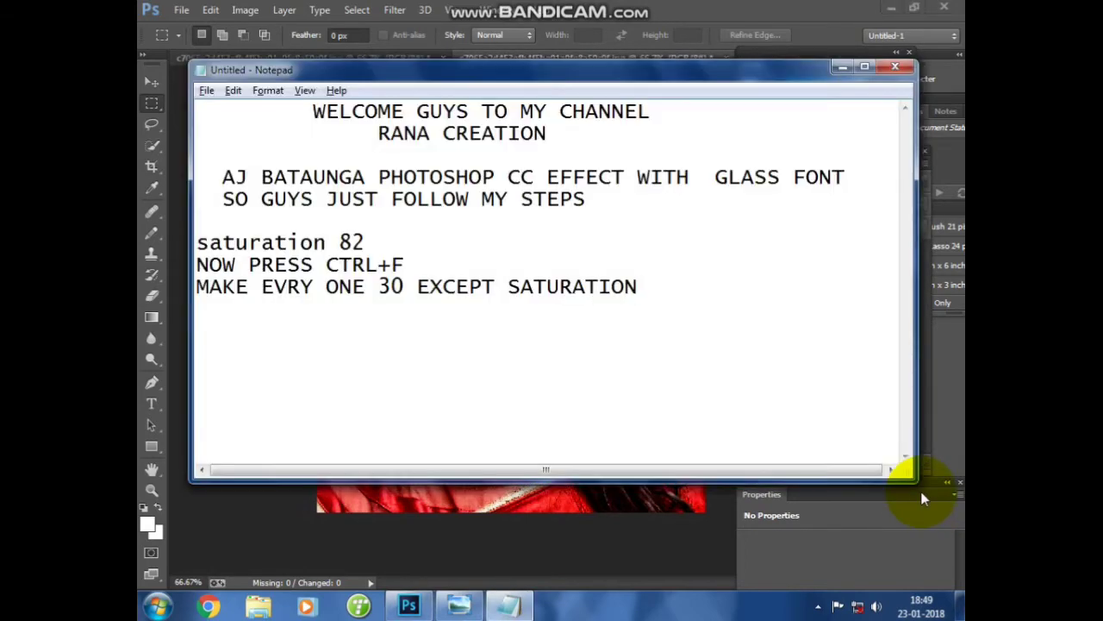
type("NOW ")
type("PRESS AG")
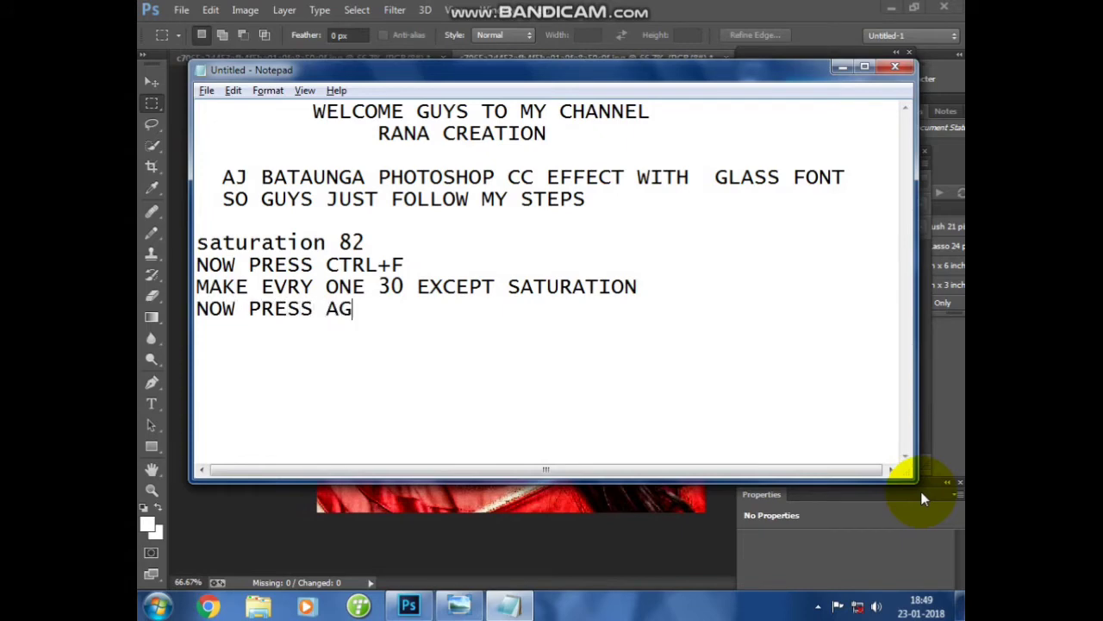
type("AIN")
key("alt+Tab")
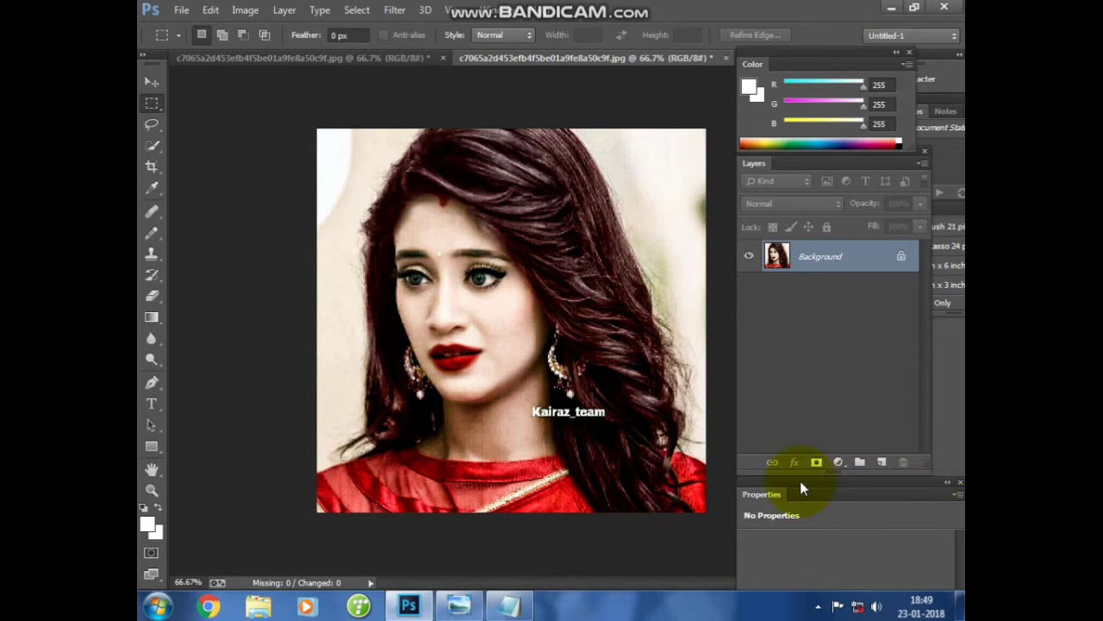
Reapply the Tonal Contrast filter to the portrait a second time.
key("ctrl+shift+x")
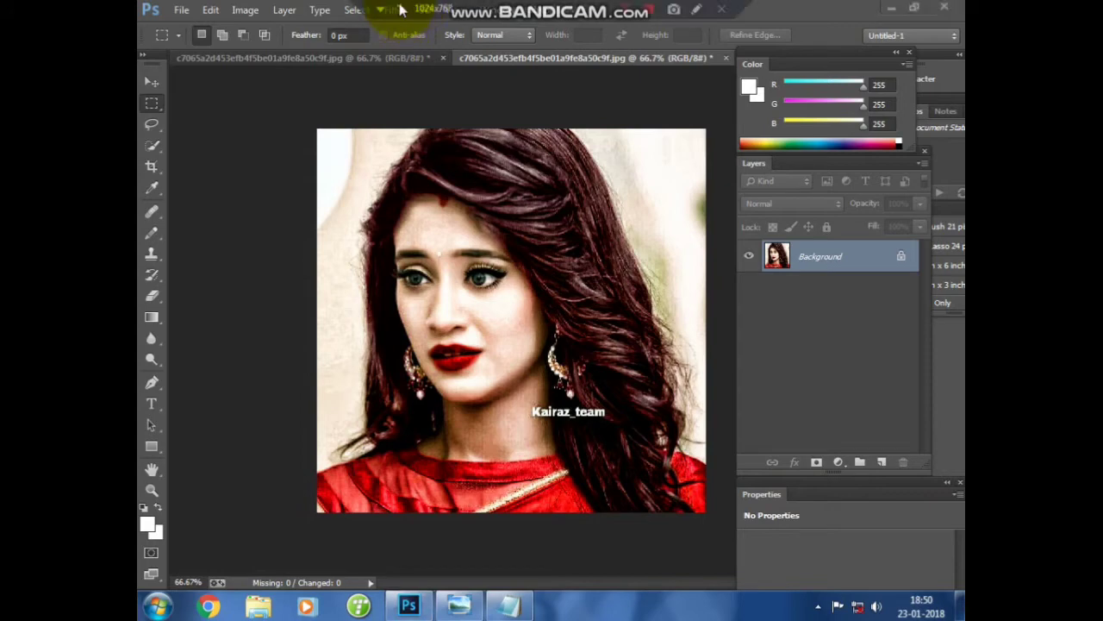
left_click(395, 9)
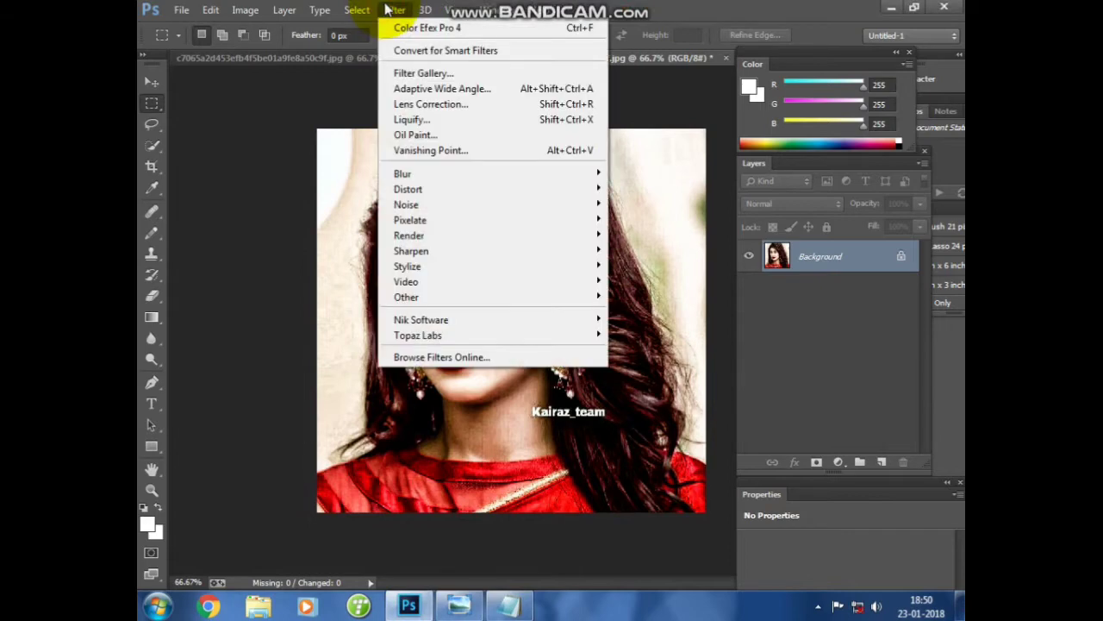
mouse_move(421, 319)
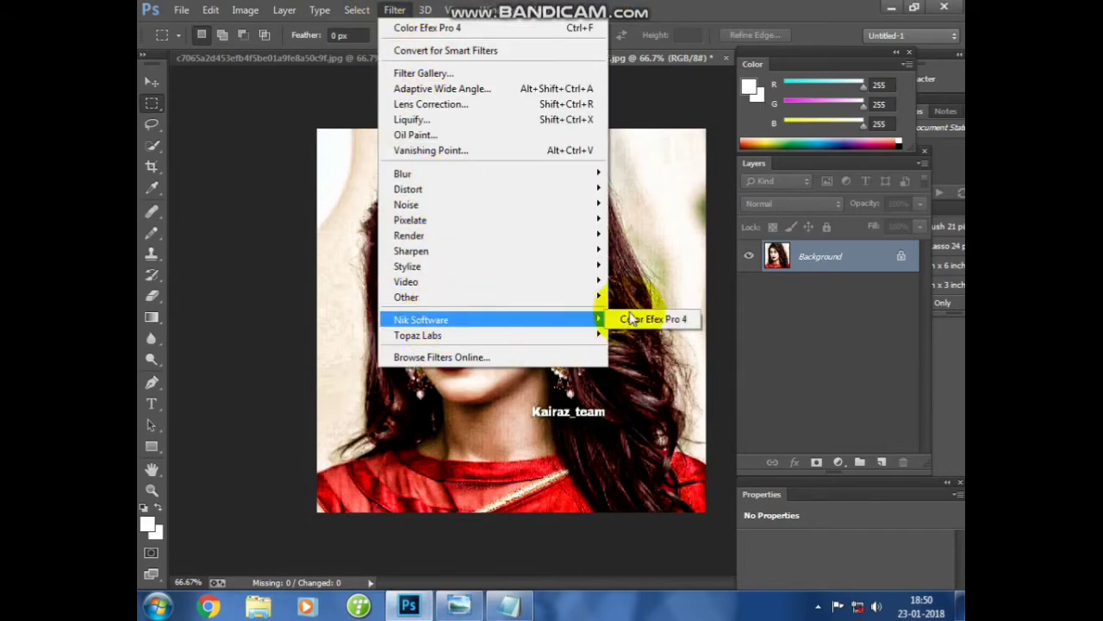
Reopen Color Efex Pro 4 and pick Photo Stylizer from the WEDDING category.
left_click(642, 319)
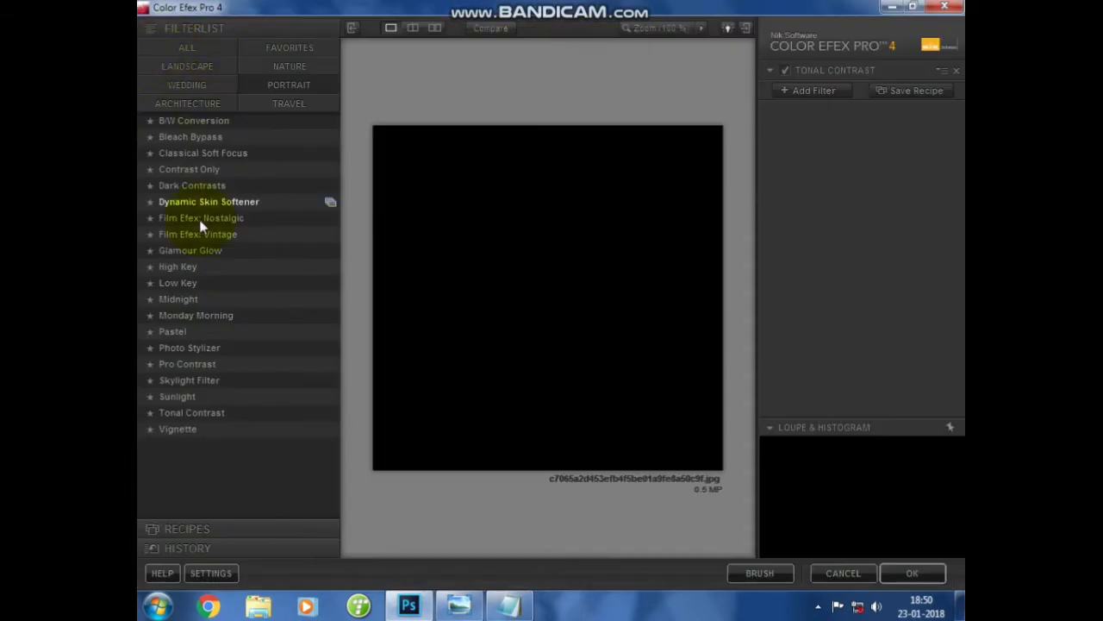
left_click(200, 90)
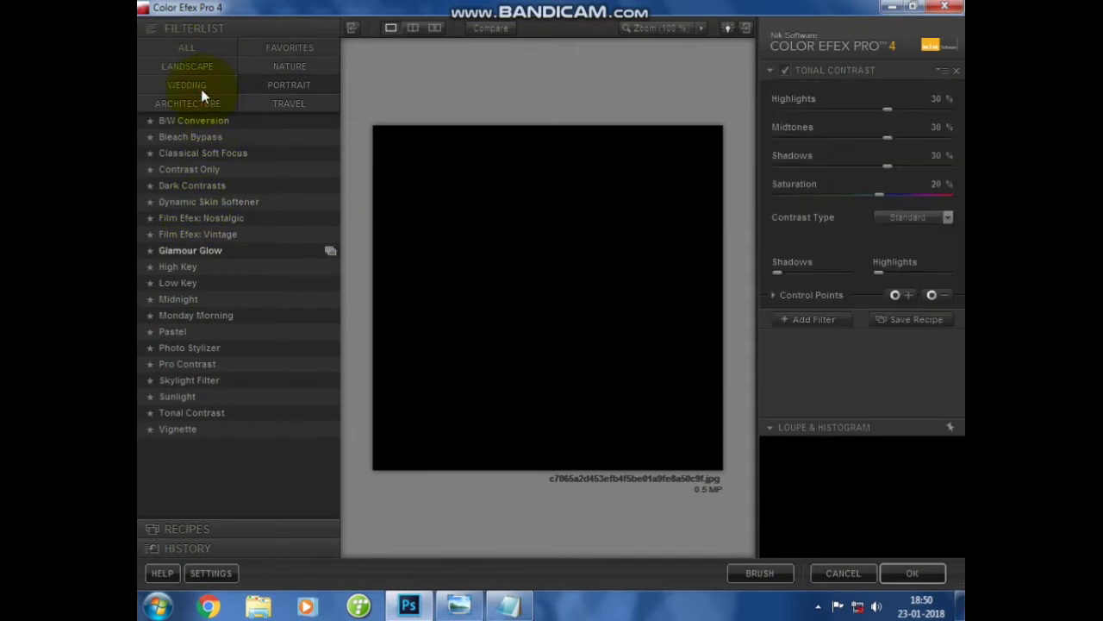
left_click(201, 88)
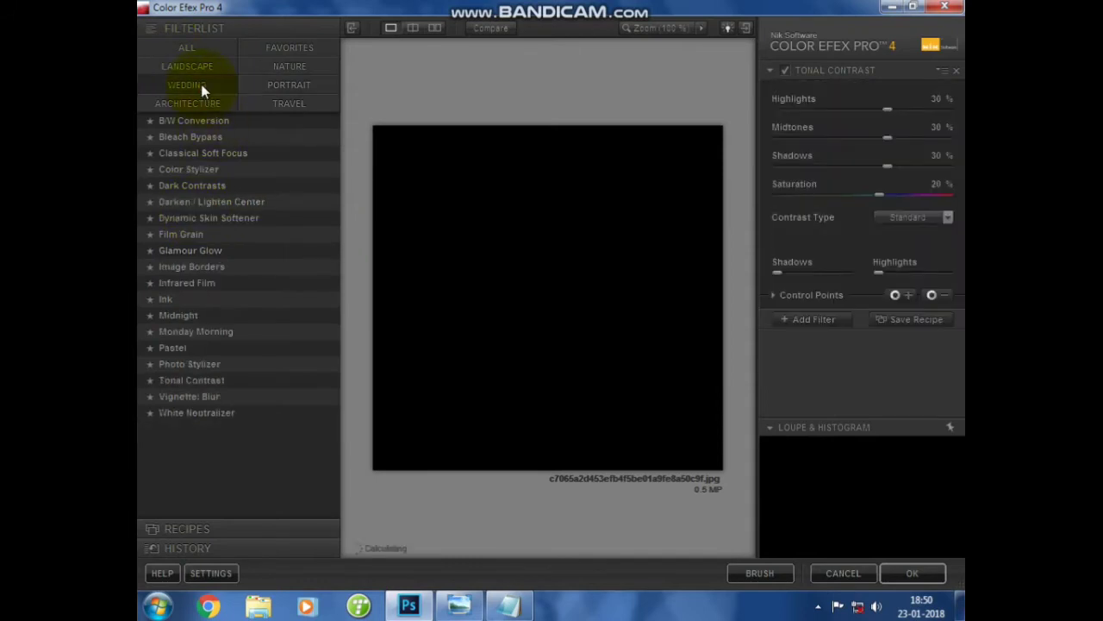
left_click(197, 364)
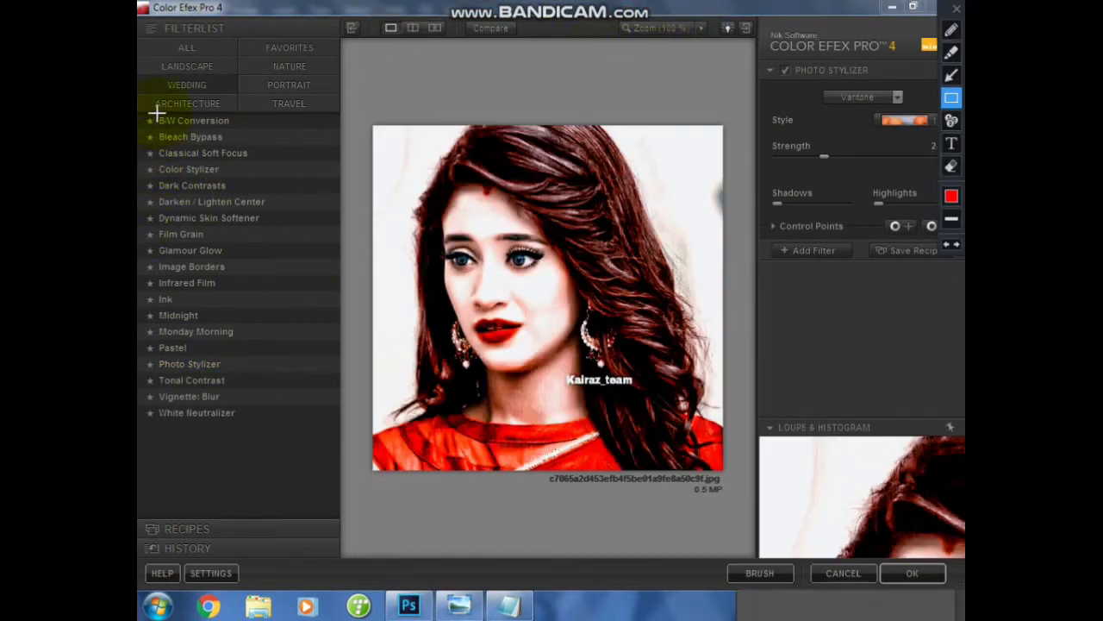
left_click_drag(156, 71, 231, 95)
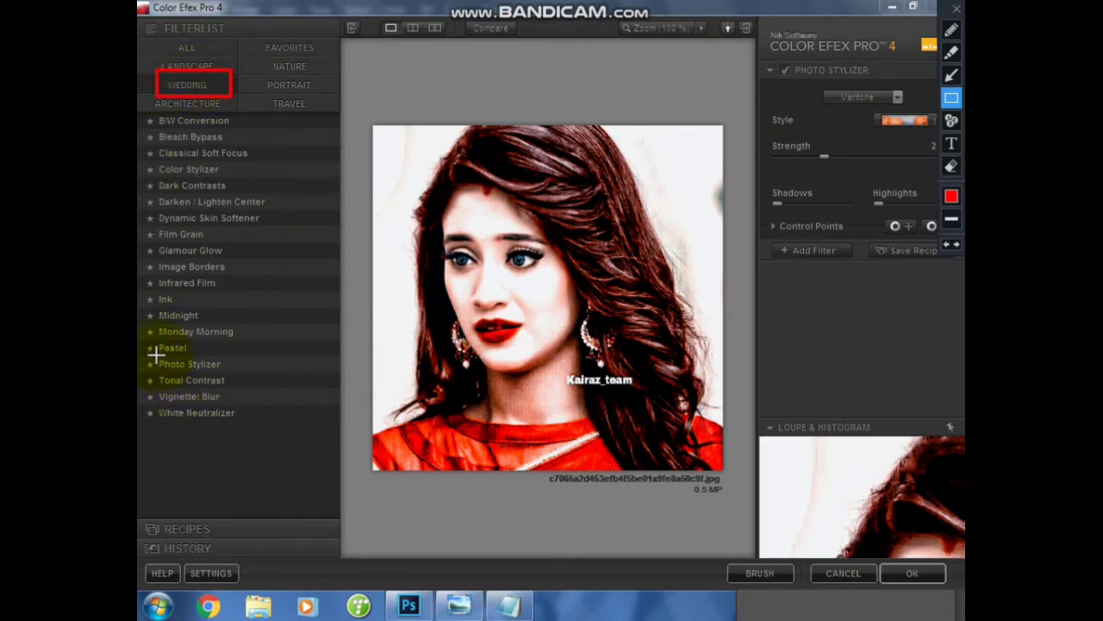
left_click_drag(150, 356, 230, 373)
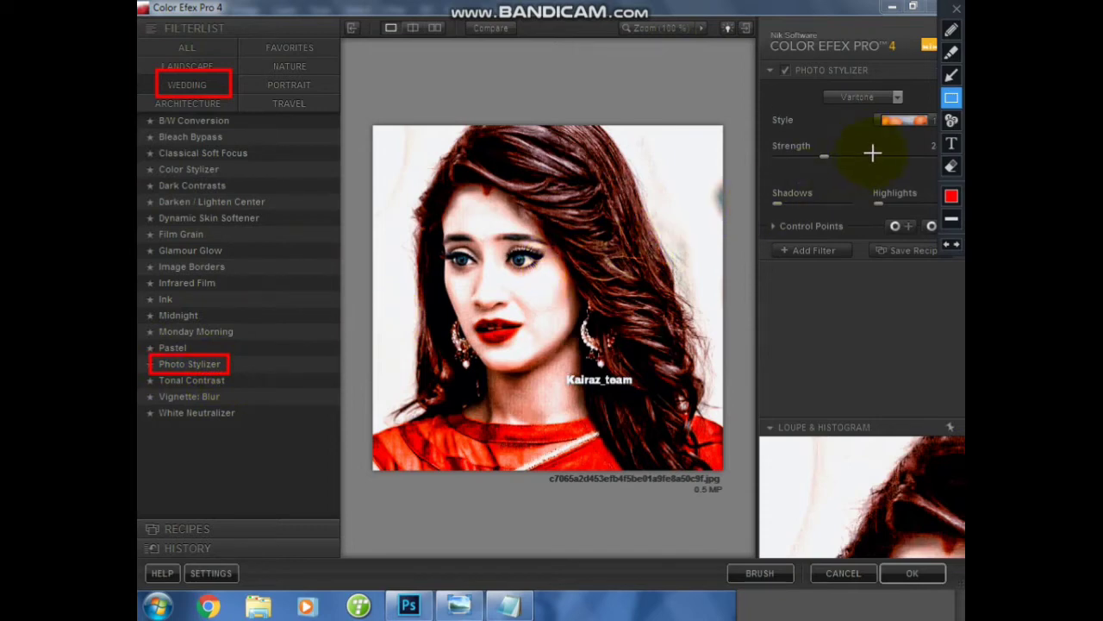
Lower Photo Stylizer Strength to 0% and bring up the Notepad notes.
left_click(957, 9)
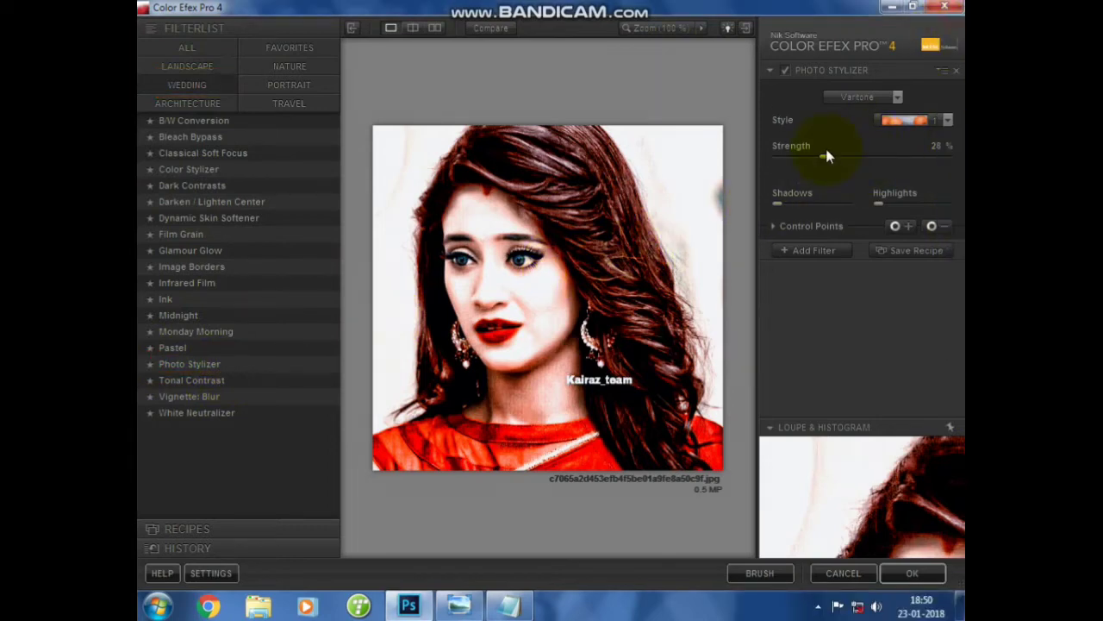
left_click(782, 158)
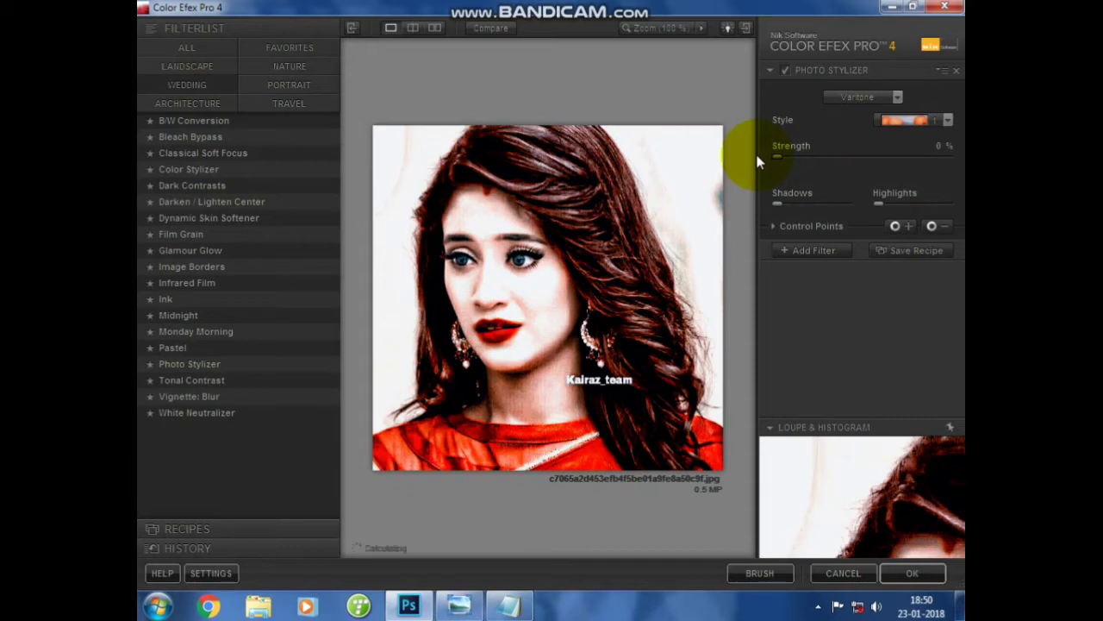
key("alt+Tab")
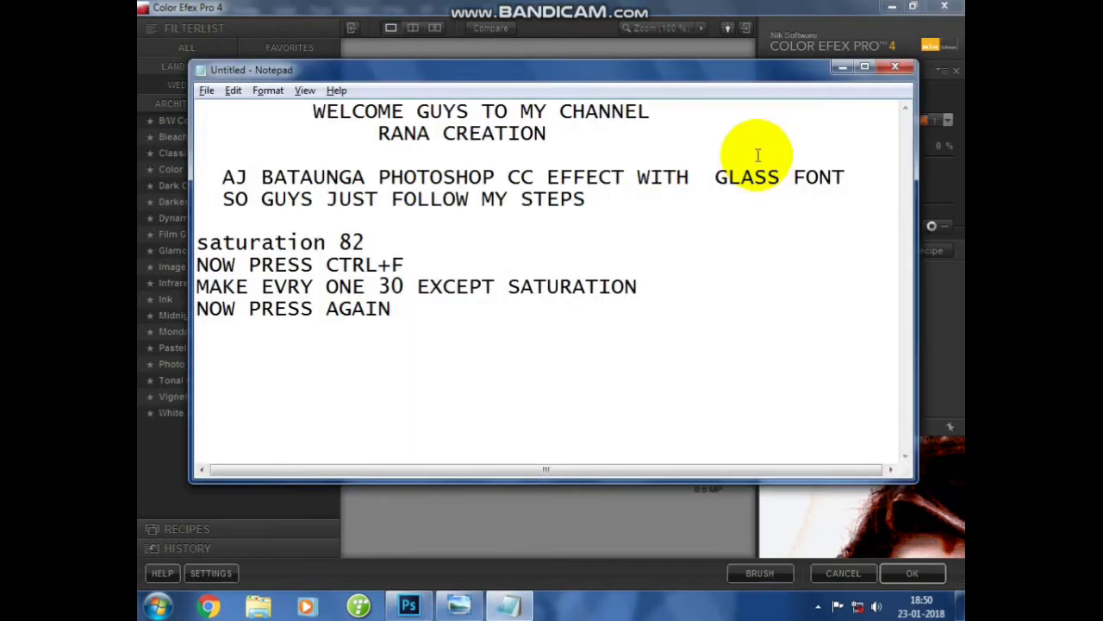
Note 'STREANTH KO 0 KARO' in Notepad, then apply the Color Efex filter to the portrait.
key("Return")
key("Return")
type("STRE")
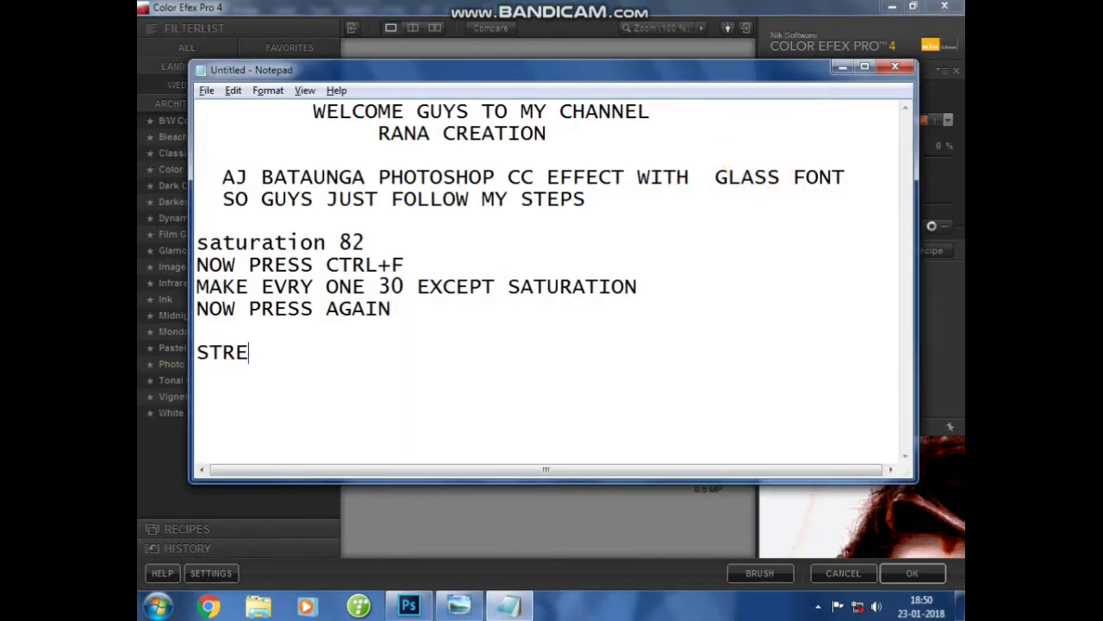
type("ANTH ")
type("L")
key("BackSpace")
type("K")
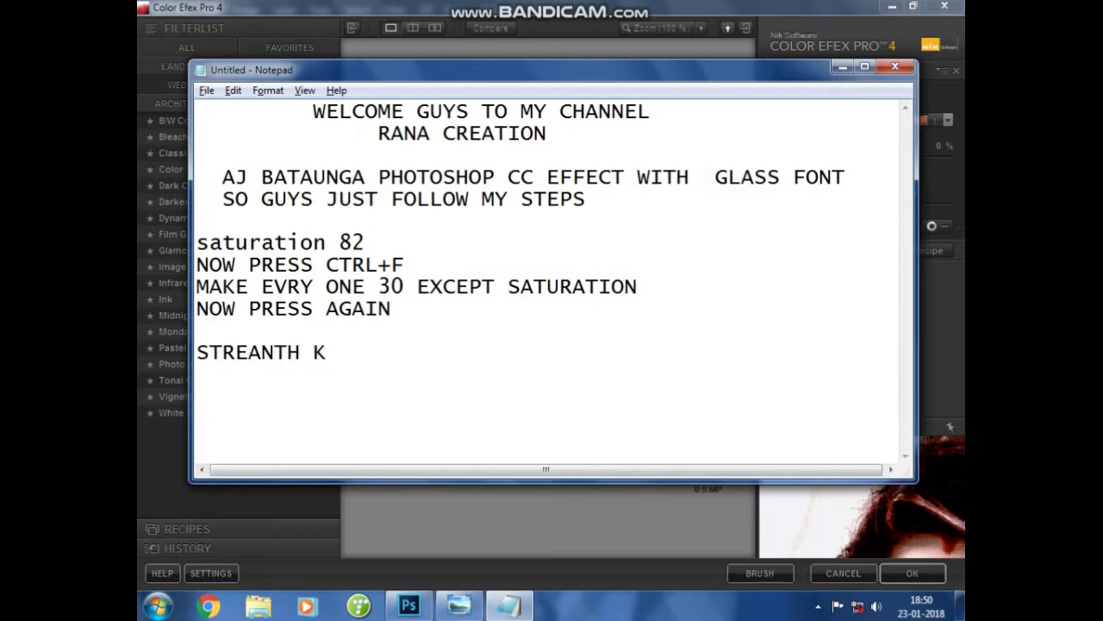
type("O 0 ")
type("KARO")
left_click(842, 67)
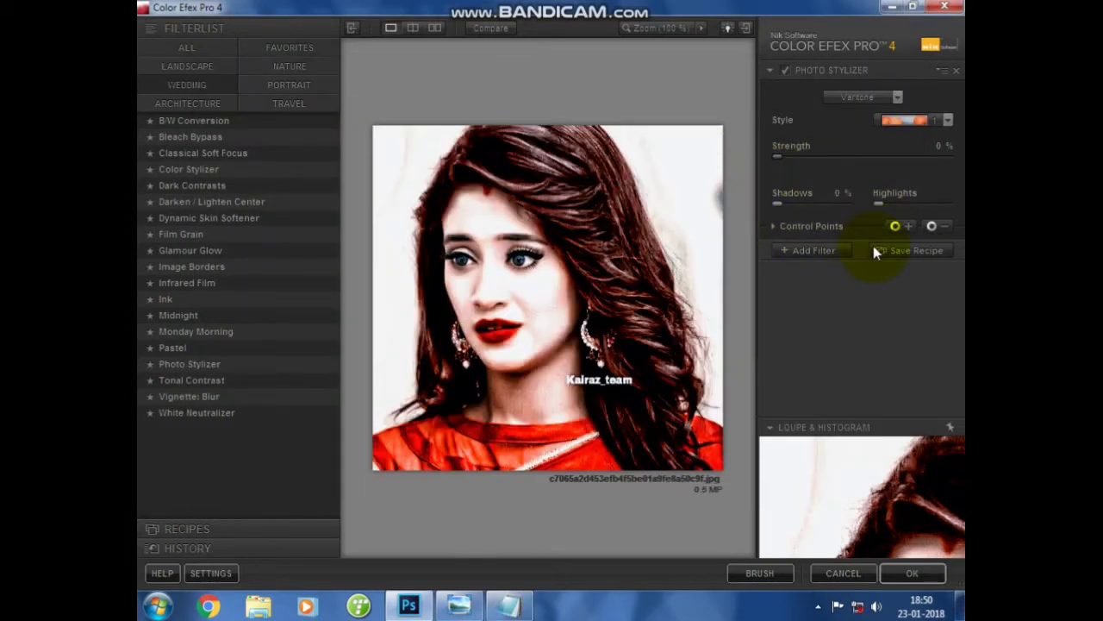
left_click(925, 583)
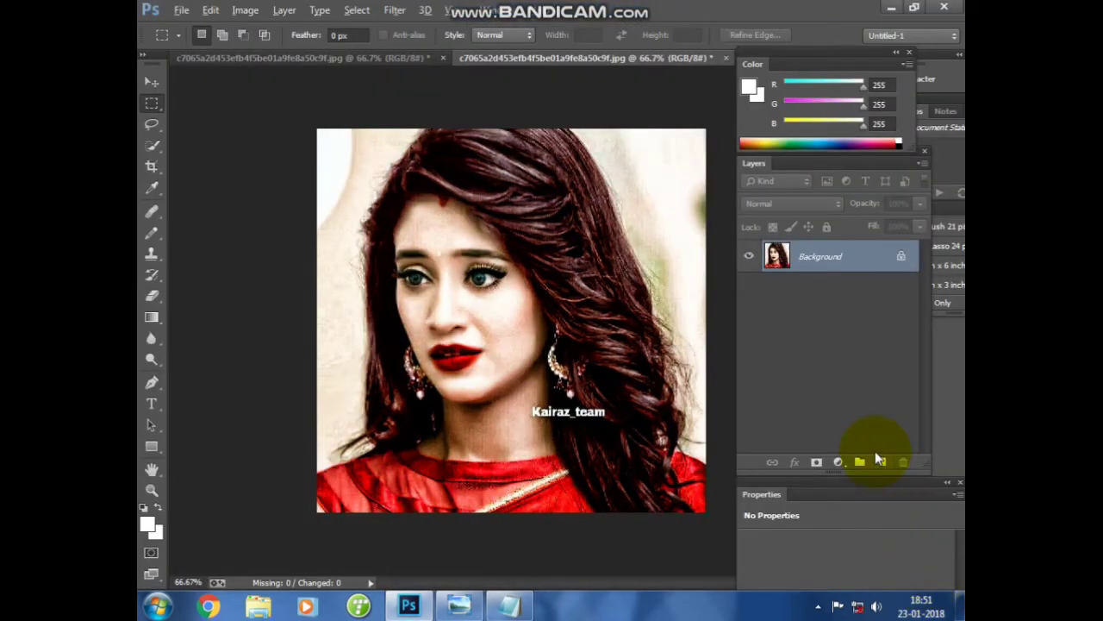
Add the note 'NOW AGAIN PRESS CTRL+F' and rerun the last filter on the portrait.
key("alt+Tab")
type("NOW")
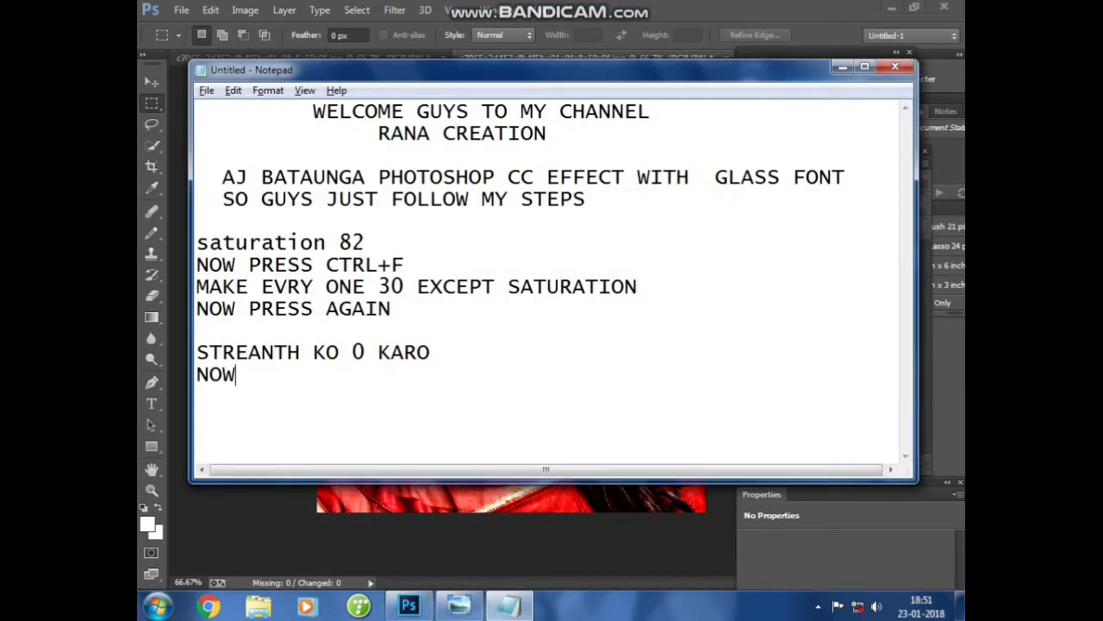
type(" AGAIN PRE")
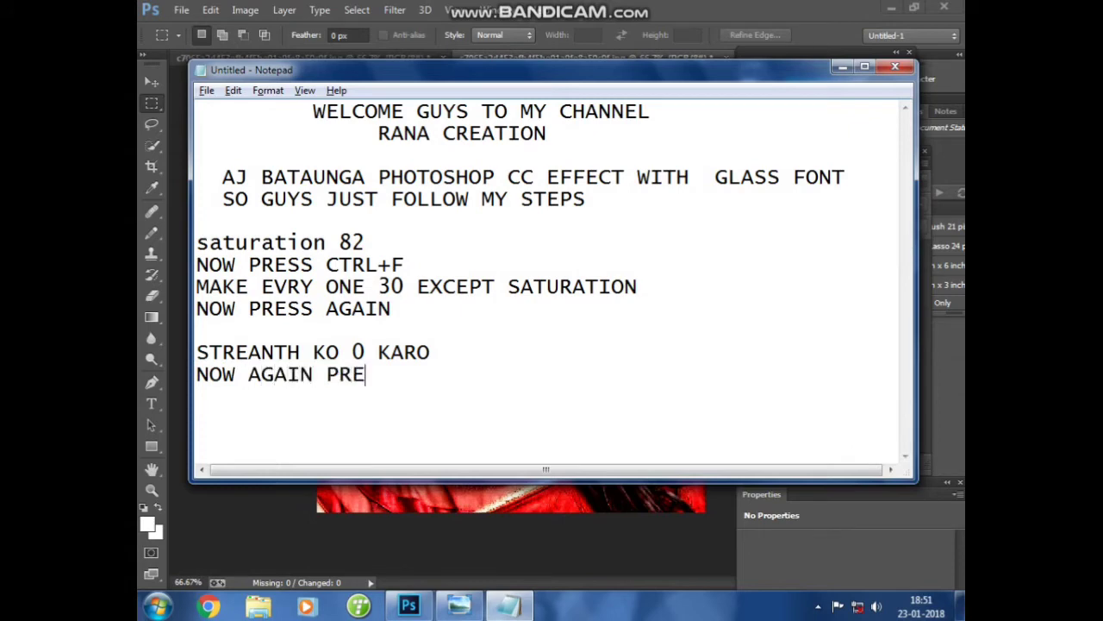
type("SS CTRA")
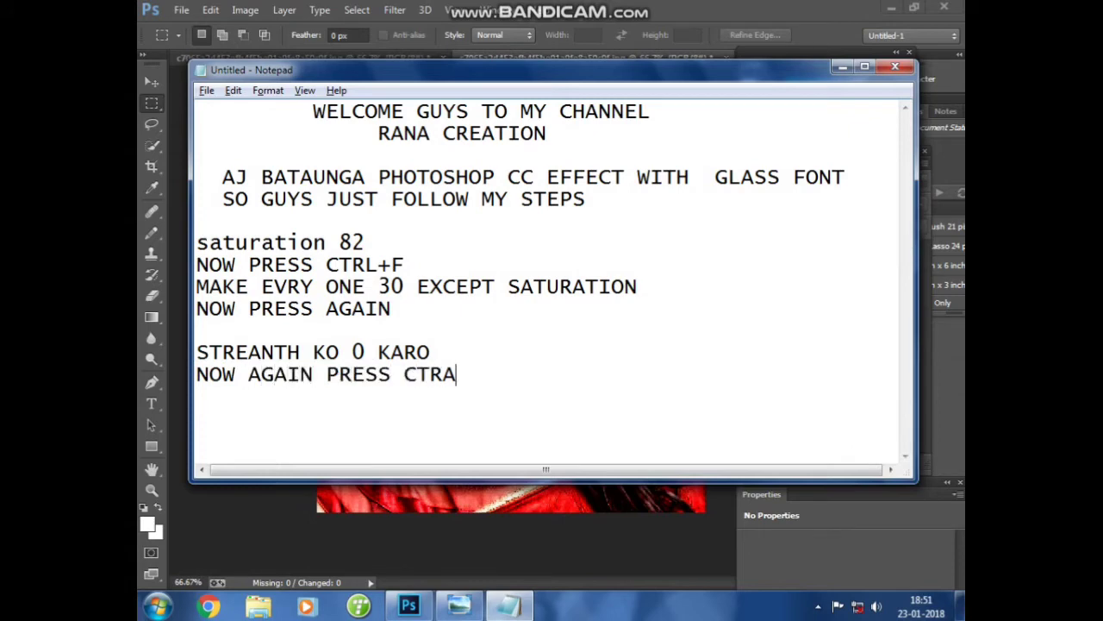
key("BackSpace")
type("L+")
type("F")
key("alt+Tab")
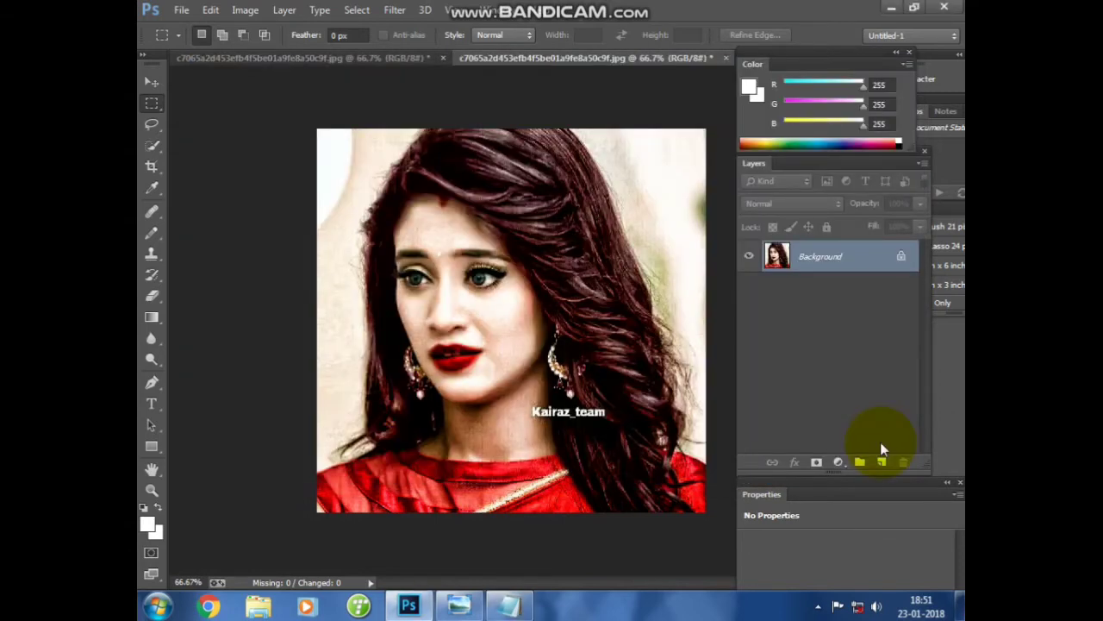
key("ctrl+f")
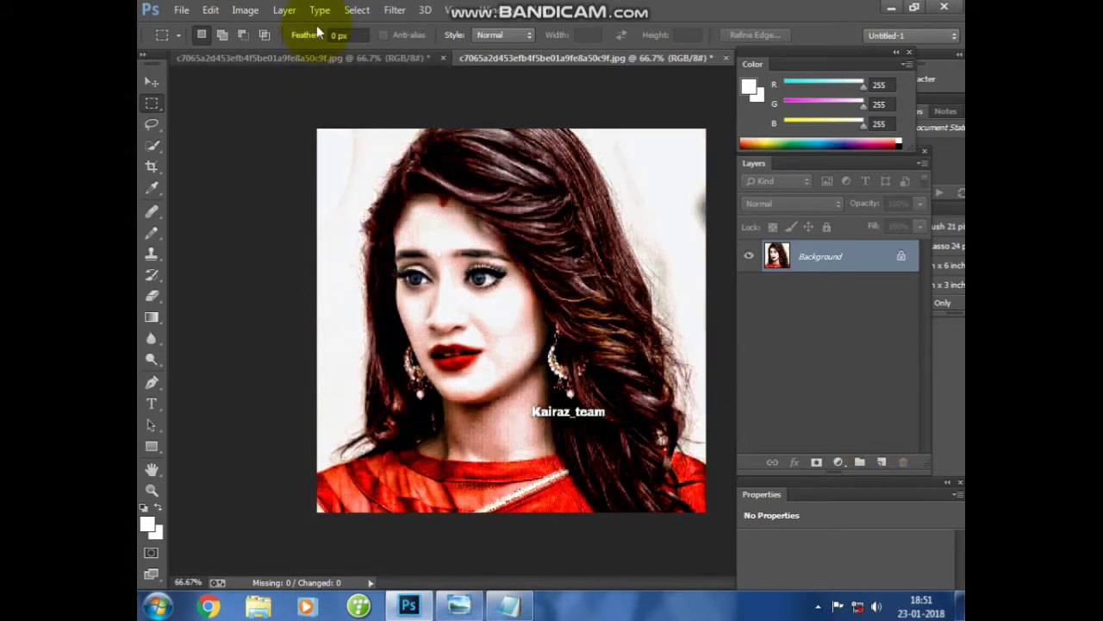
Reopen Color Efex Pro 4 on the portrait with Photo Stylizer Strength at 0%.
left_click(395, 10)
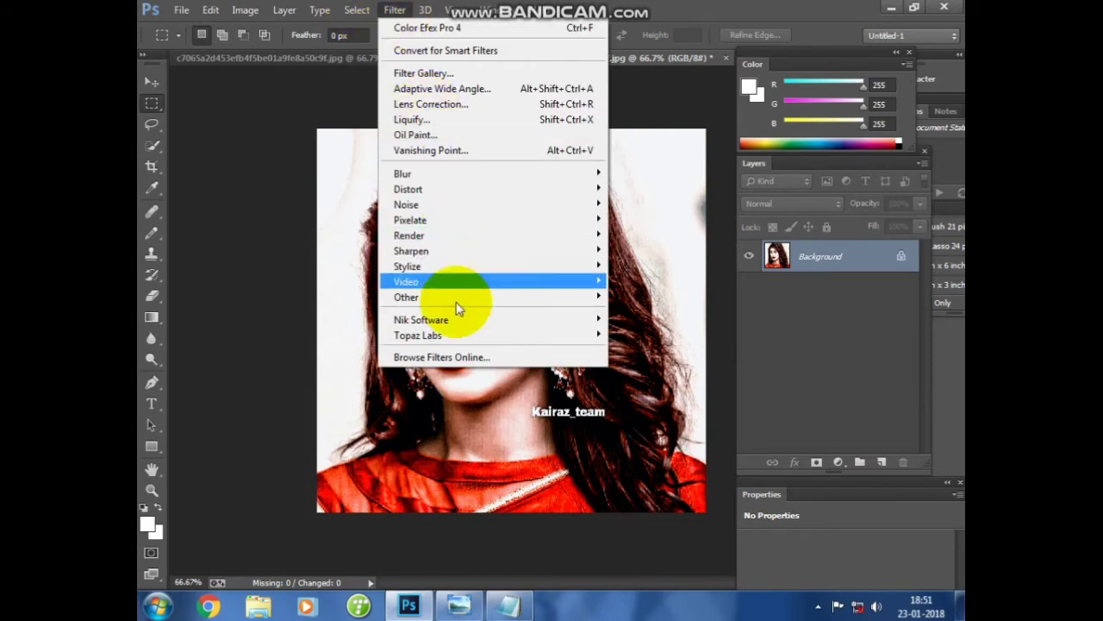
mouse_move(421, 320)
left_click(657, 320)
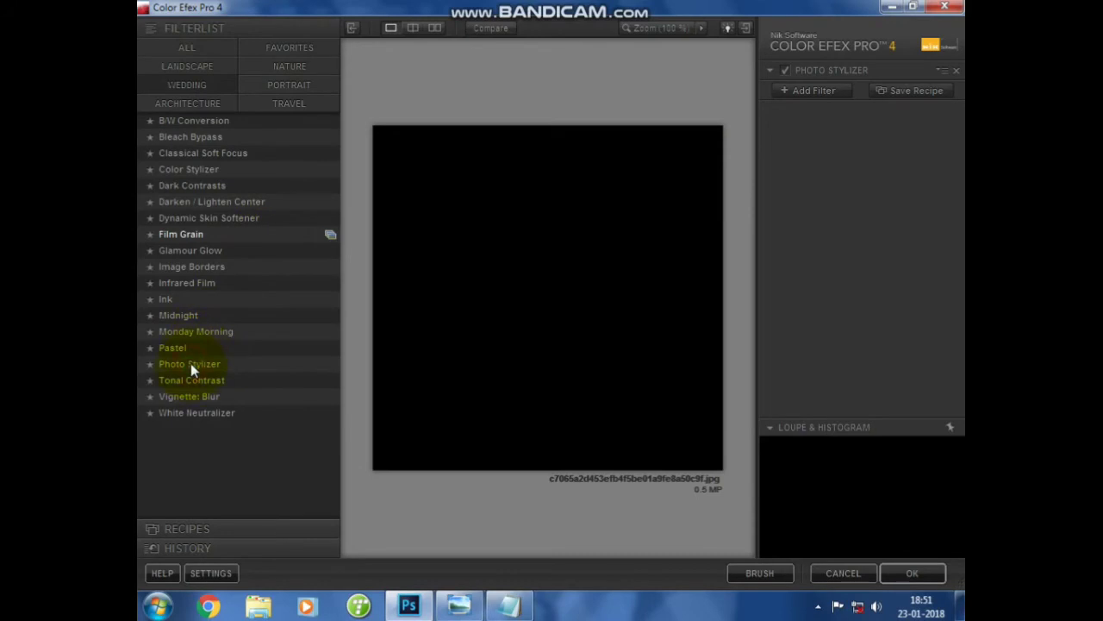
left_click(696, 8)
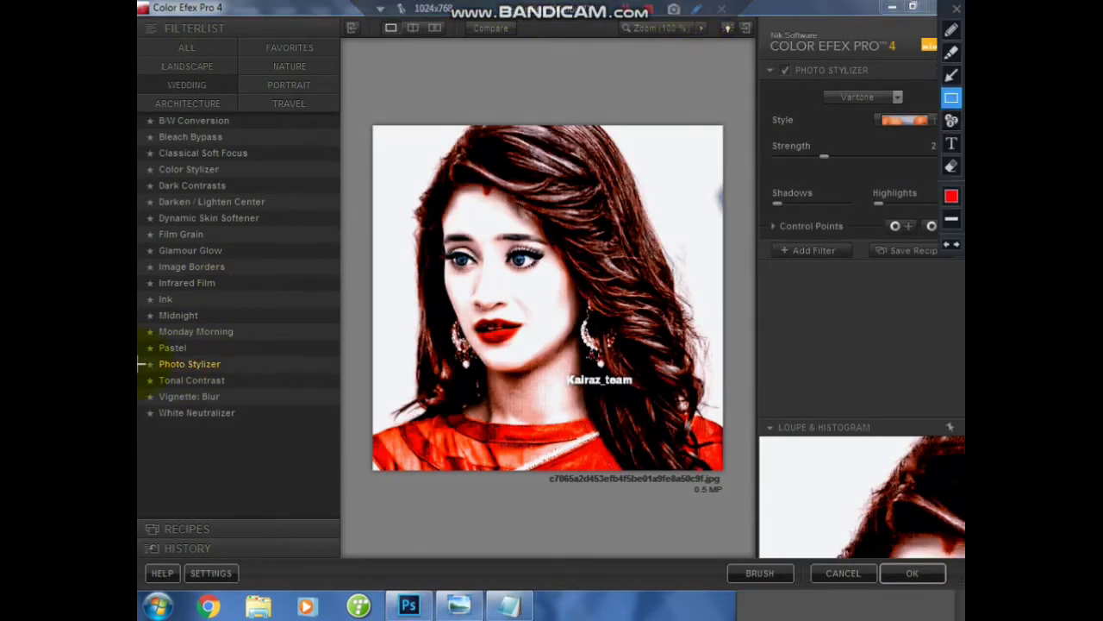
left_click_drag(144, 341, 245, 373)
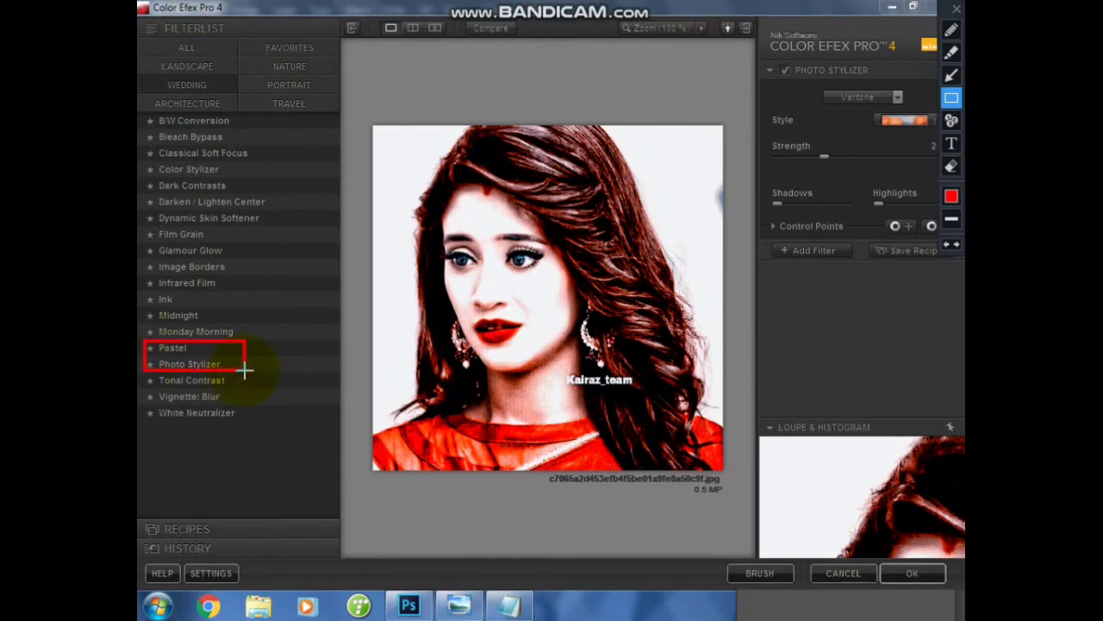
left_click(957, 10)
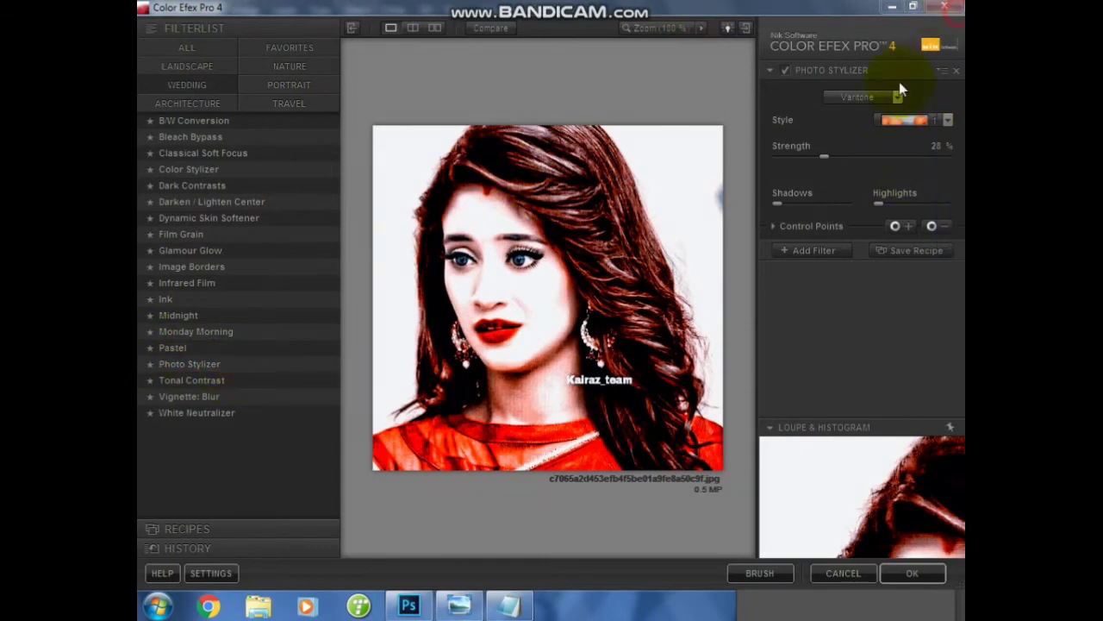
left_click(763, 156)
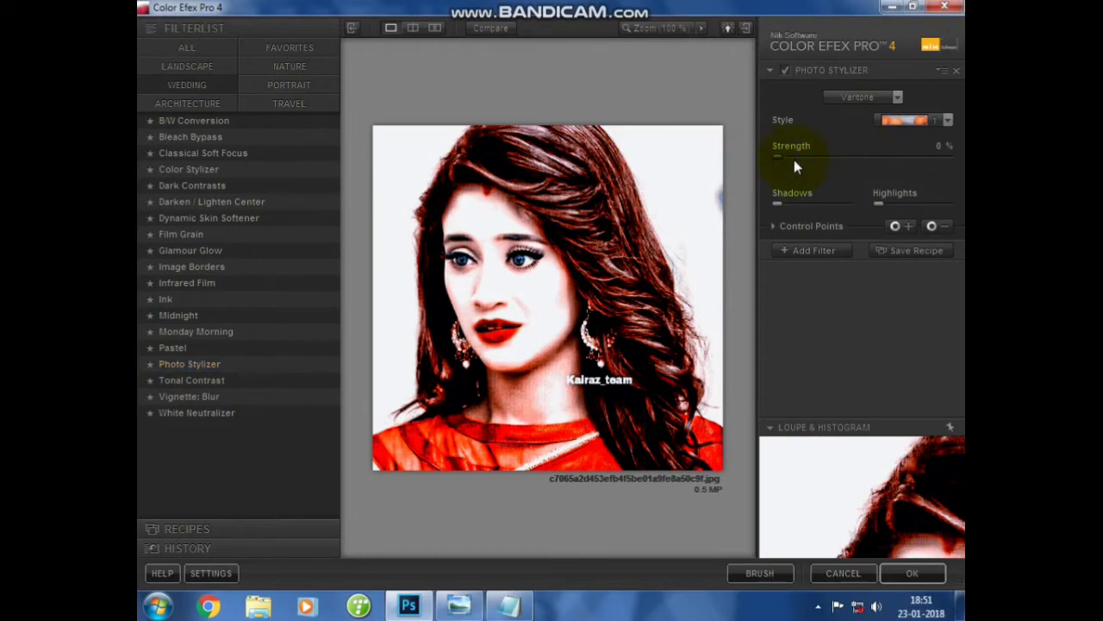
key("alt+Tab")
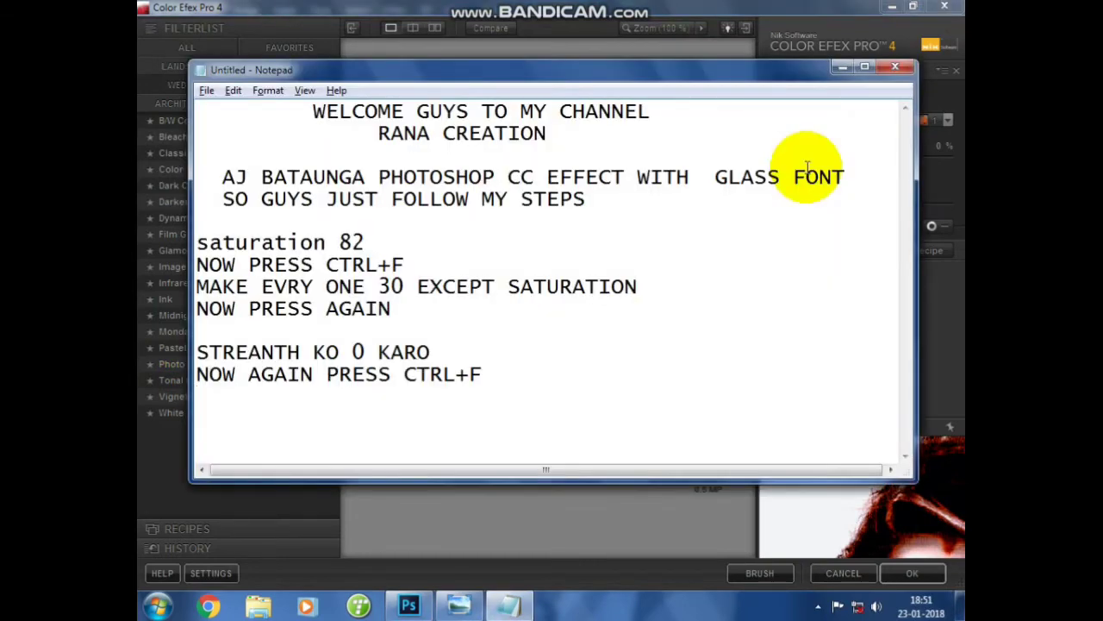
Note 'WOHE CHIZ DUBARA KARO' and apply the Color Efex filter to the portrait.
key("Return")
type("WOHE")
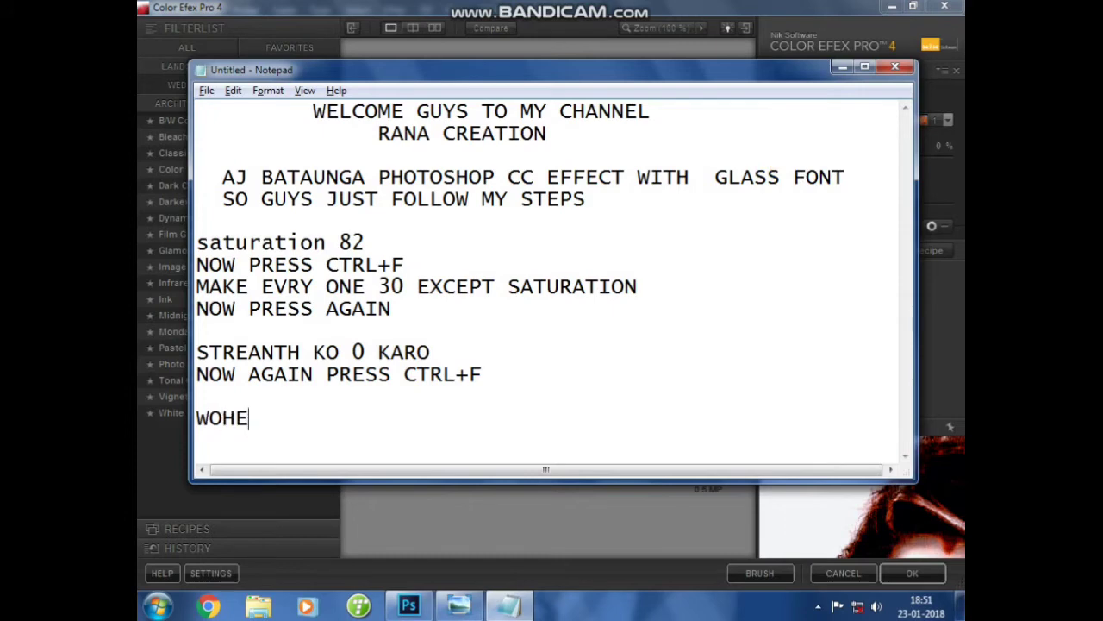
type(" CHIX")
key("BackSpace")
key("BackSpace")
type("Z DU")
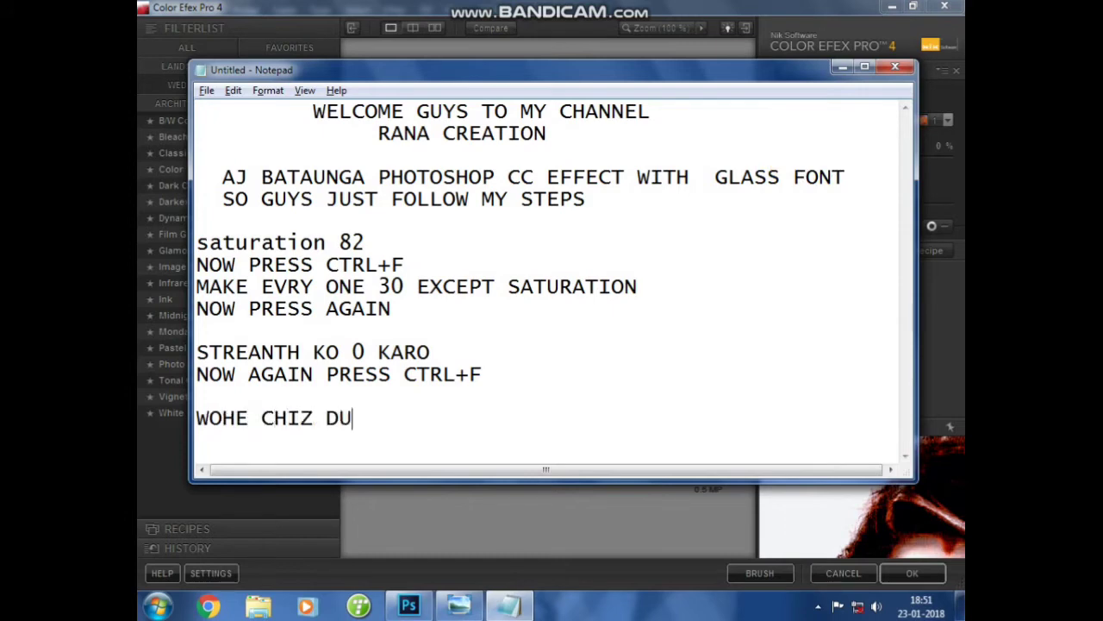
type("BARA KARI")
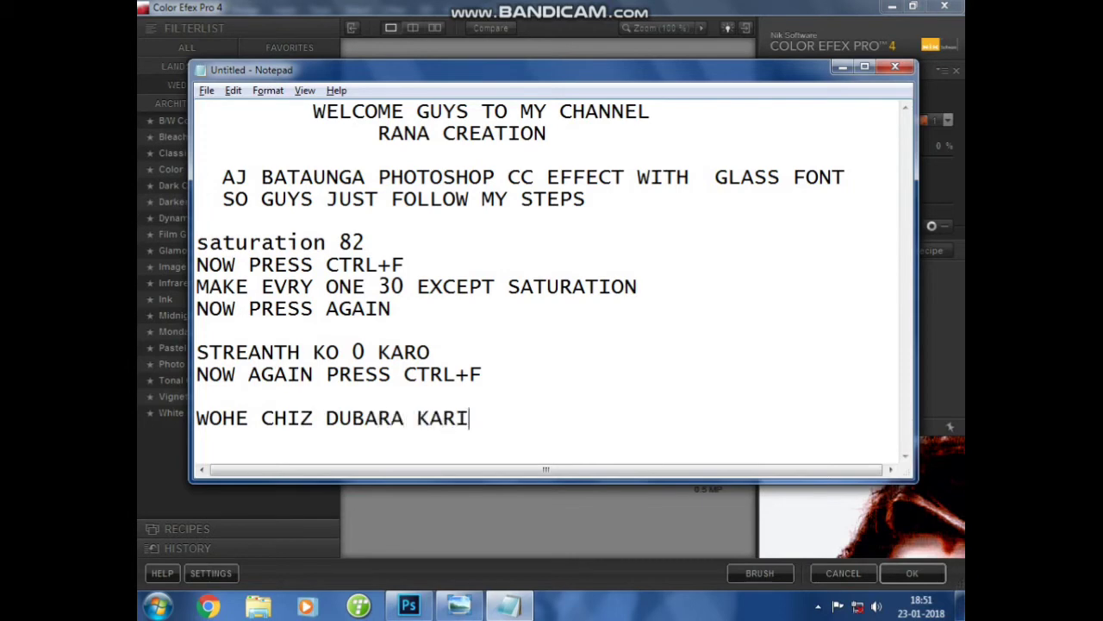
key("BackSpace")
type("O")
key("alt+Tab")
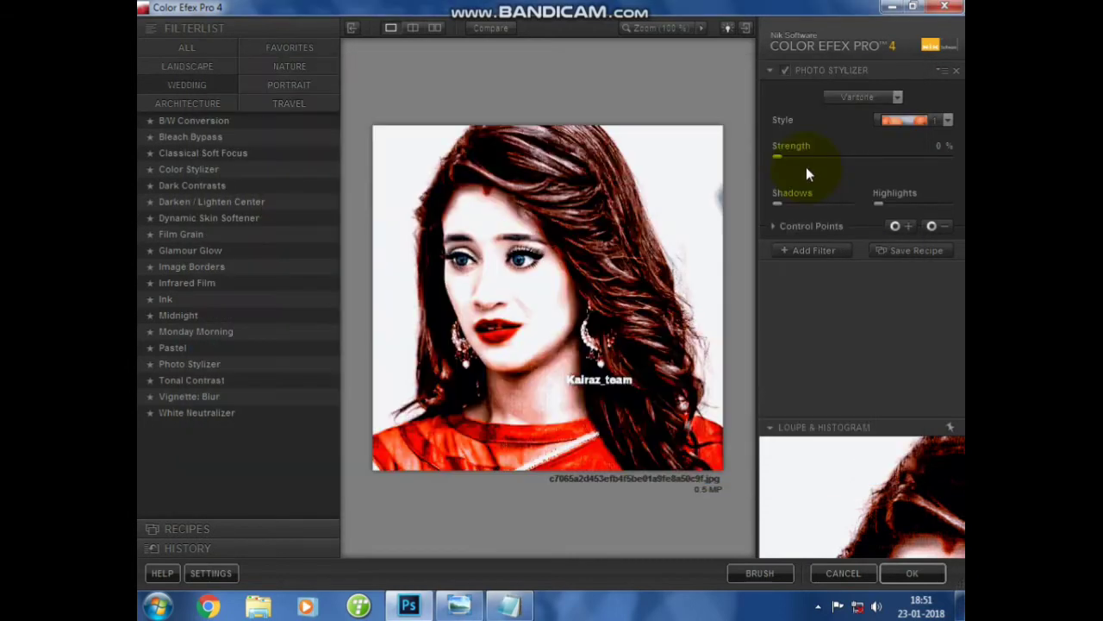
left_click(914, 577)
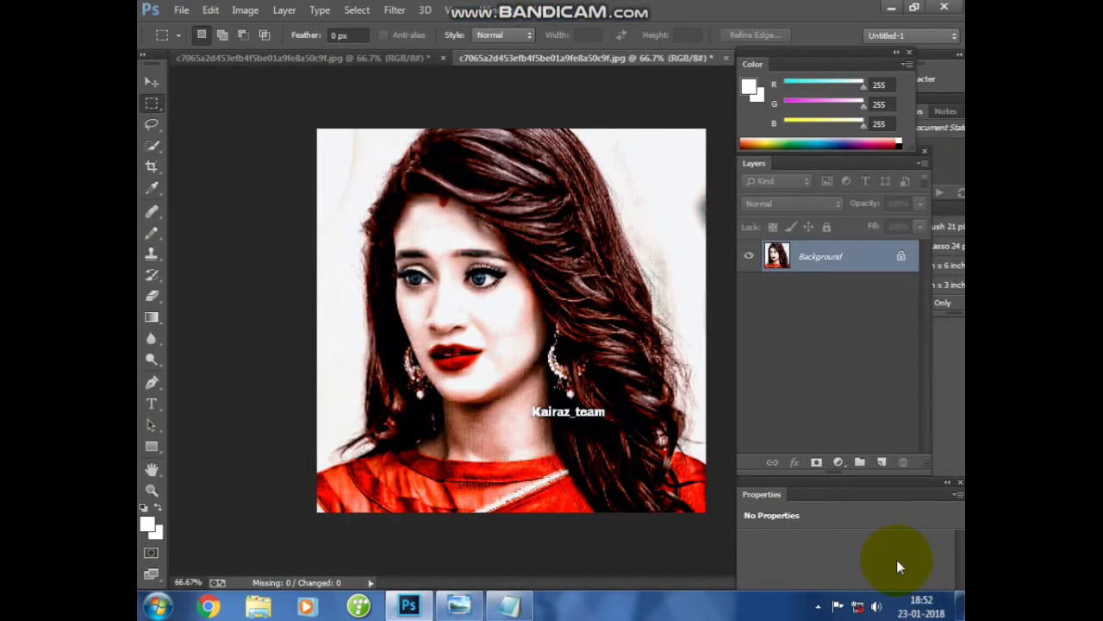
Add the note 'NOW PRESS AGAIN' and repeat the last filter on the portrait.
key("alt+Tab")
key("Return")
type("N")
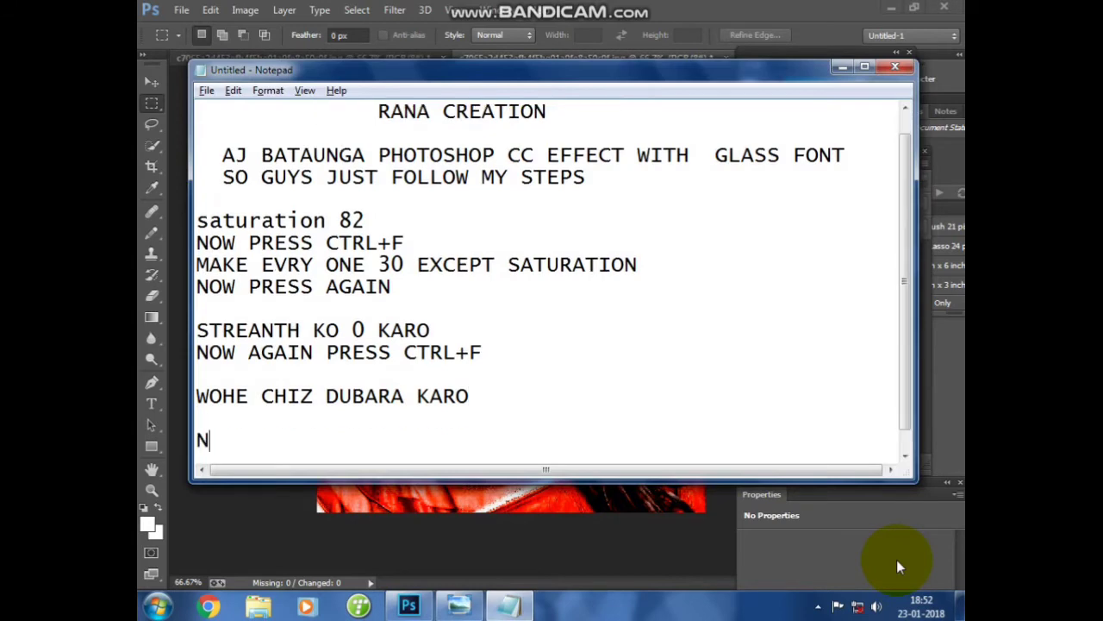
type("OW PRES")
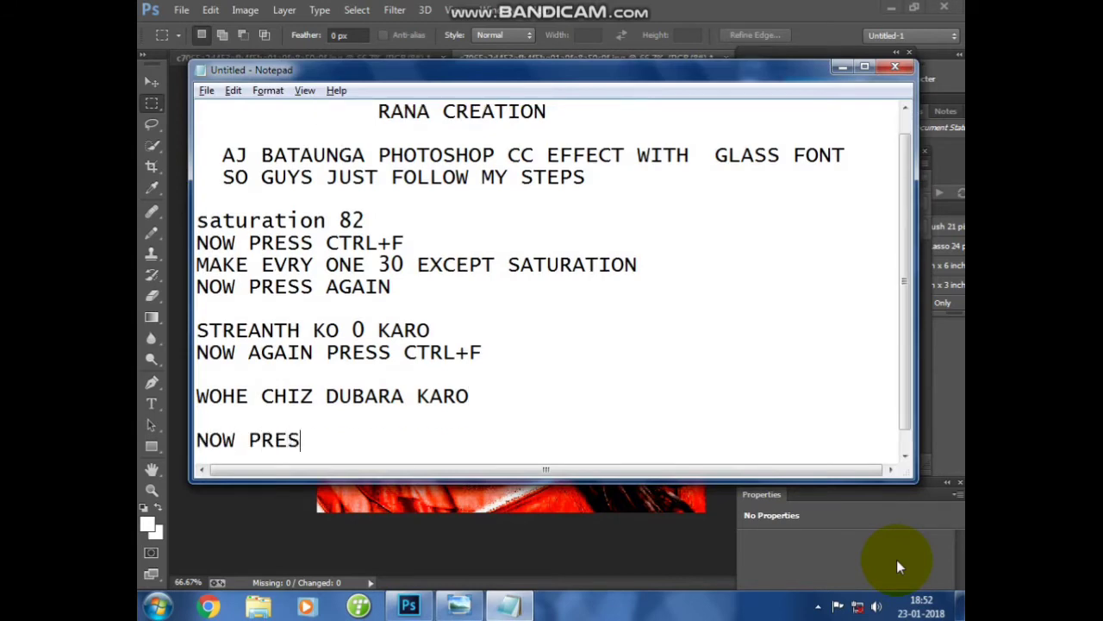
type("S AGAI")
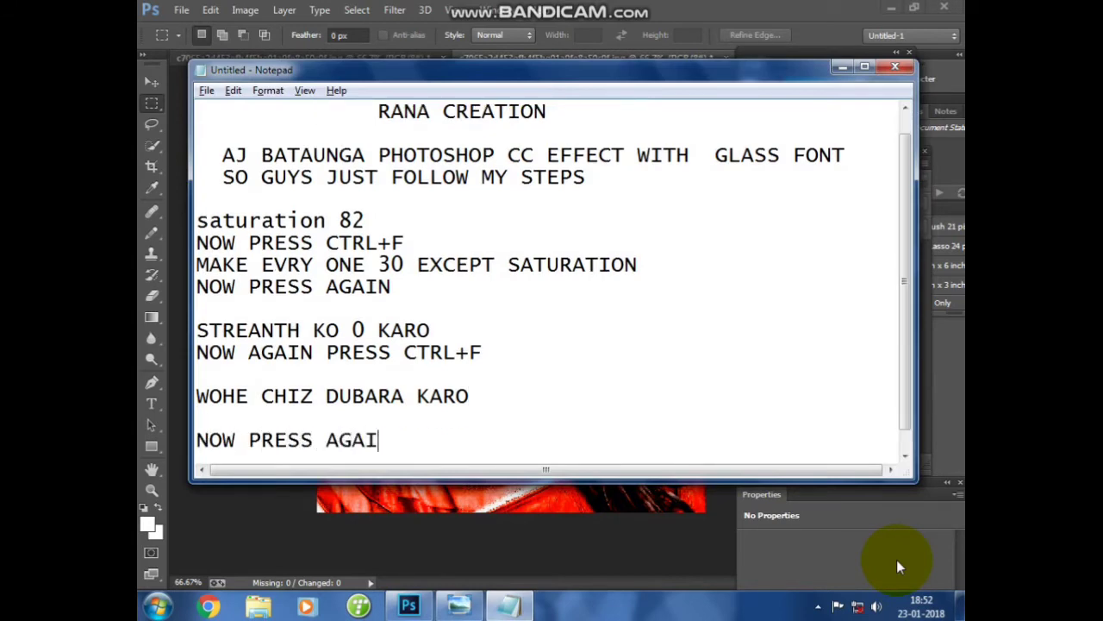
type("N")
key("Return")
key("alt+Tab")
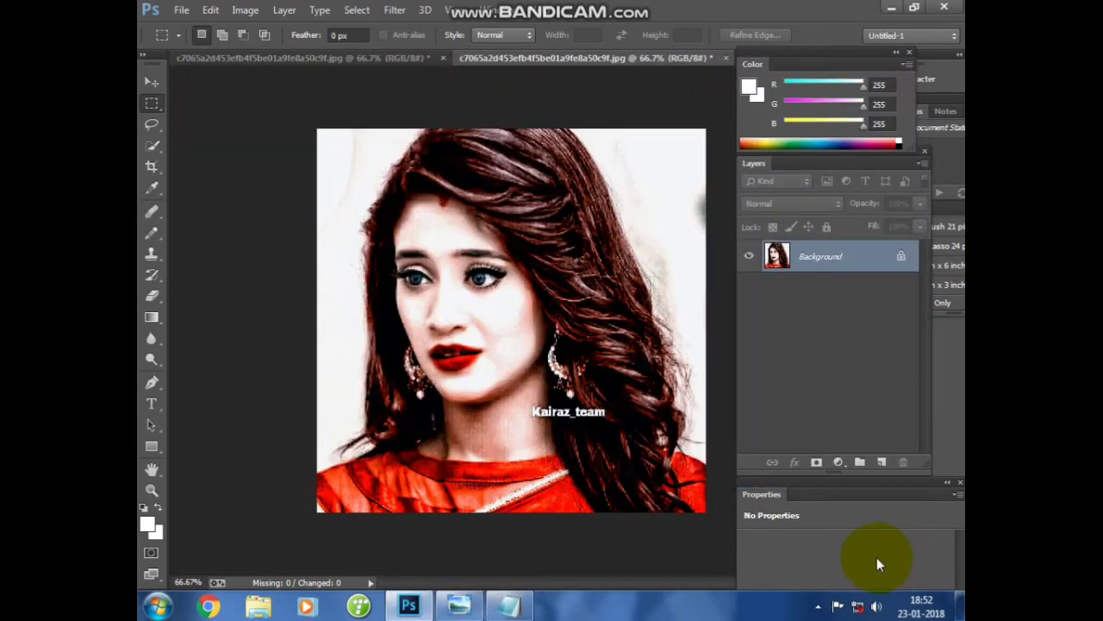
key("ctrl+f")
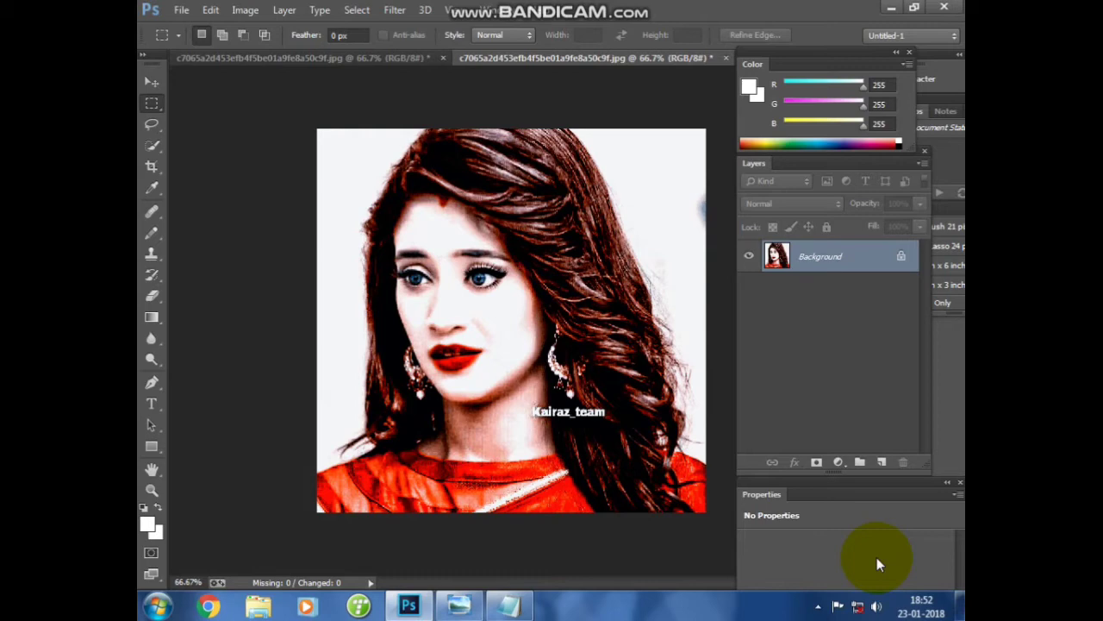
Open Filter > Noise > GREYCstoration and note 'AB OIL PAINT KARNA HAI JXT UPAR WALE OPTION KO 30 KARDO'.
left_click(392, 10)
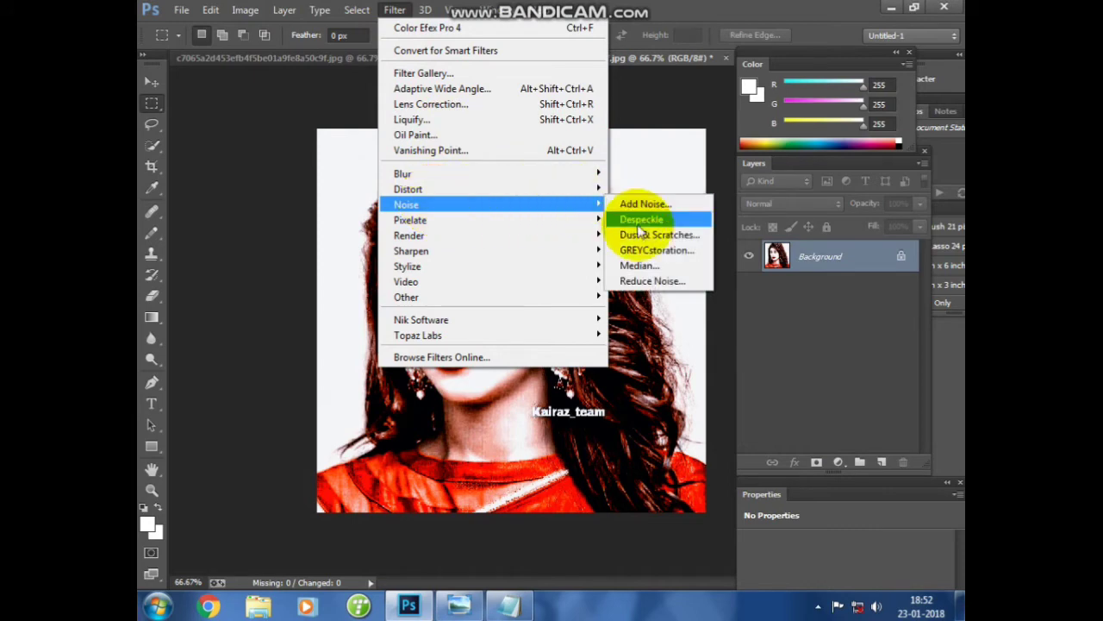
mouse_move(406, 204)
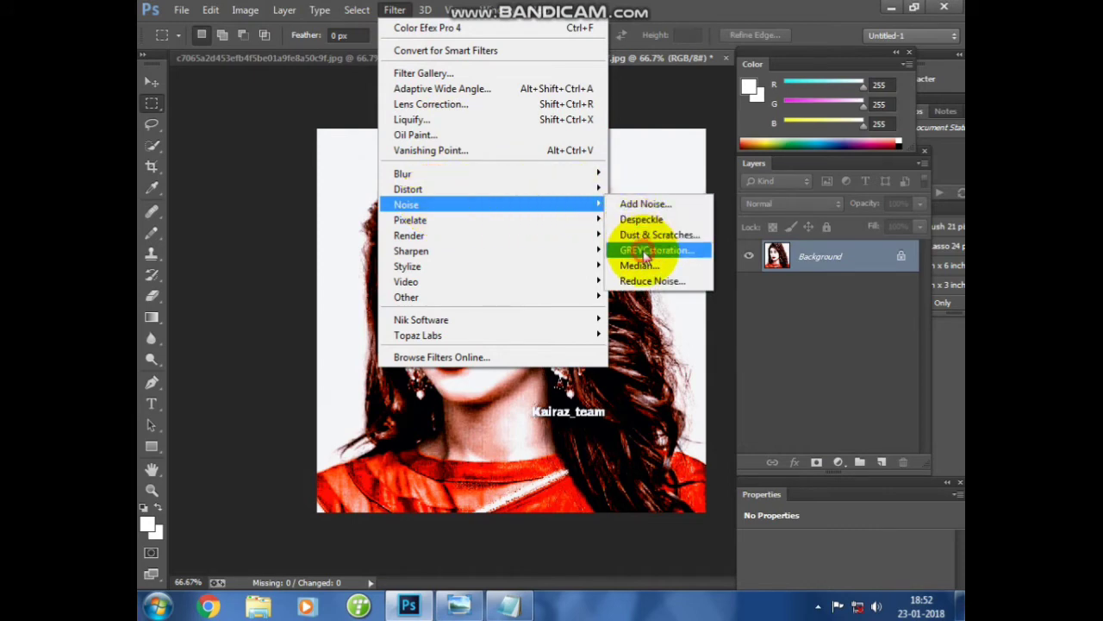
left_click(645, 251)
key("alt+Tab")
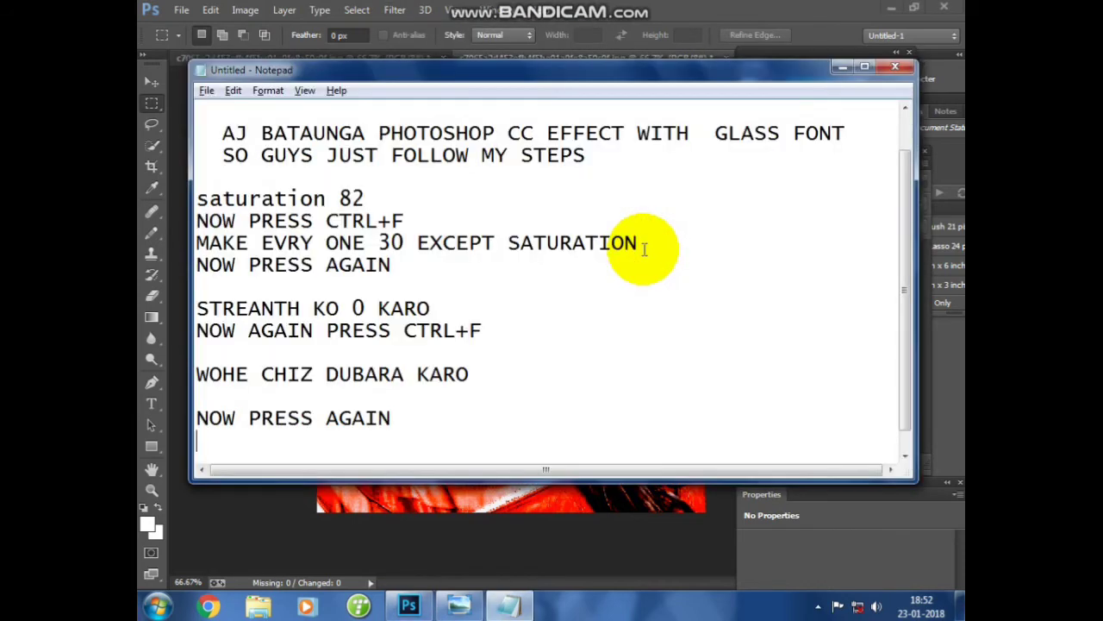
key("Return")
key("Return")
type("AB ")
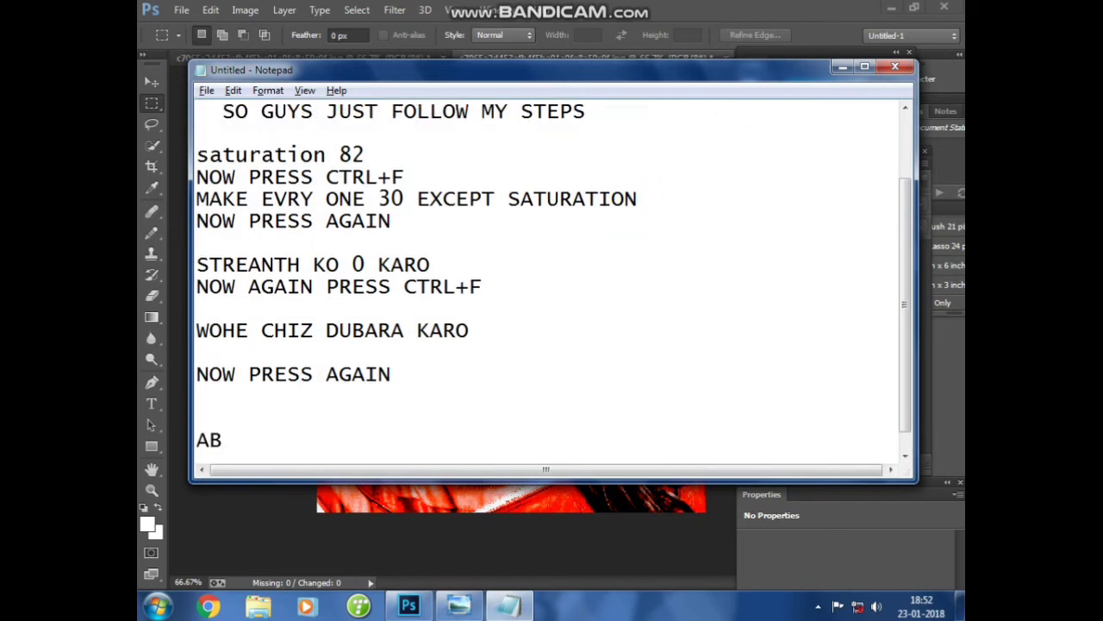
type("OIL PAI")
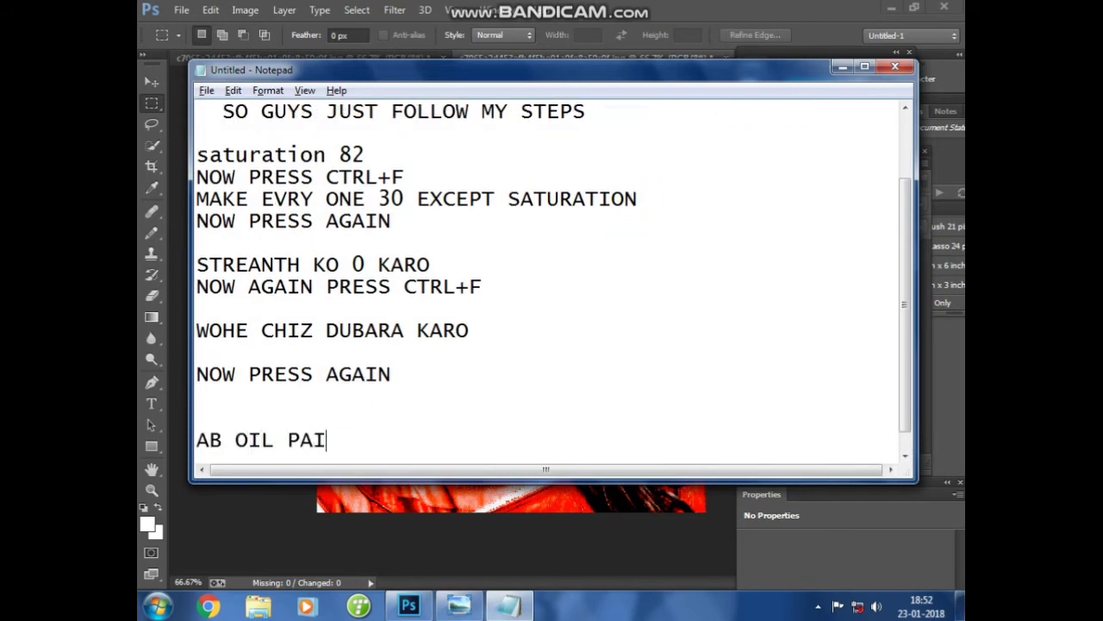
type("NT KARNA HA")
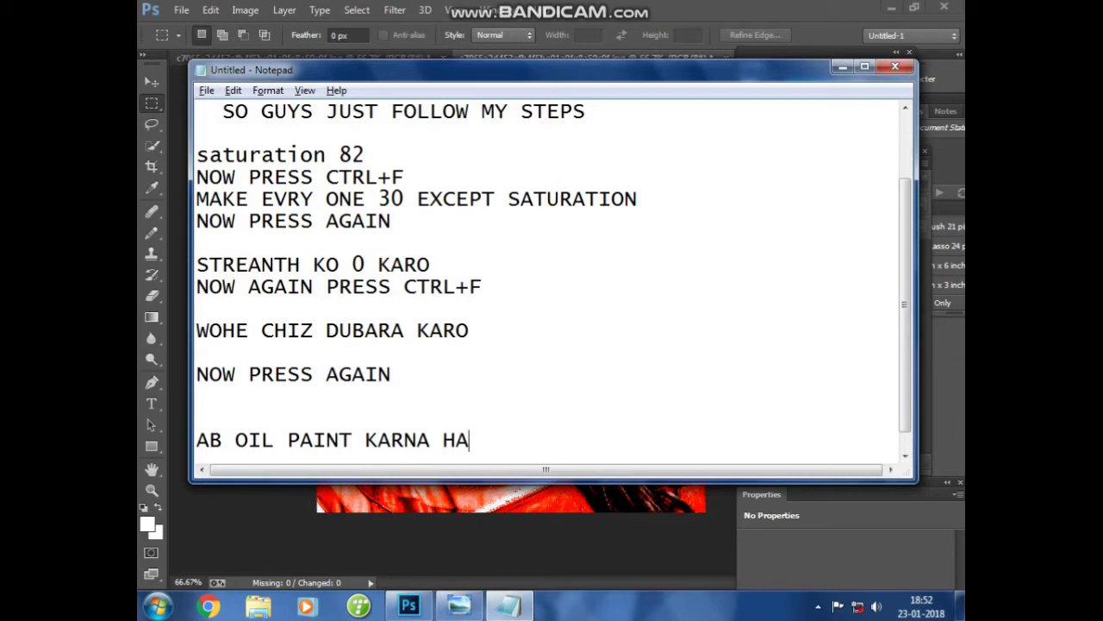
type("I J")
type("XT UPAR ")
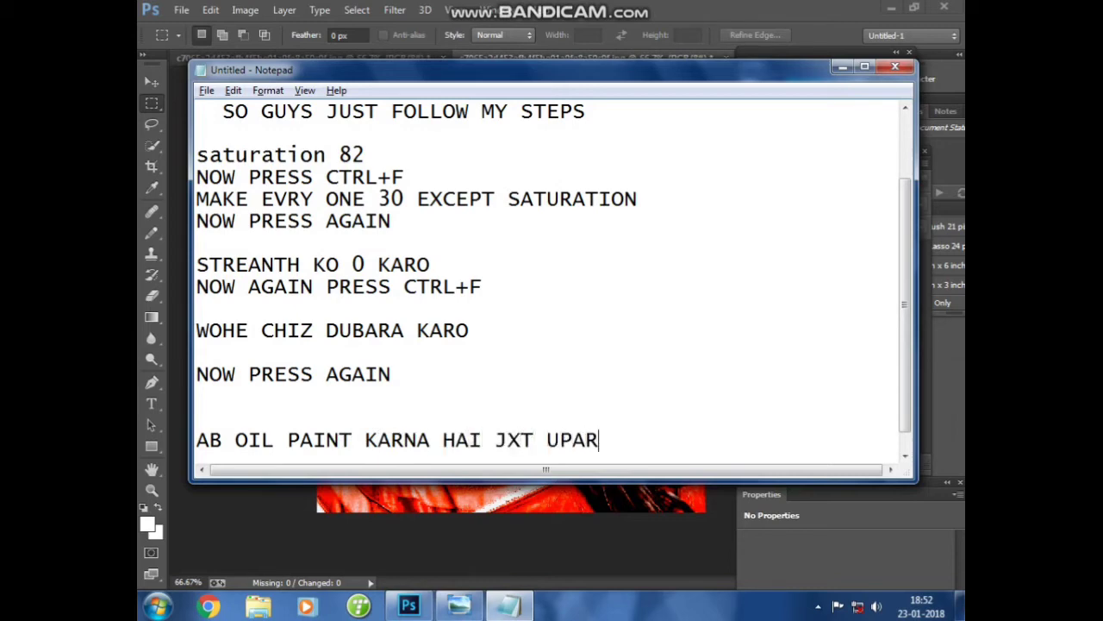
type("WALE ")
type("OPTION KO ")
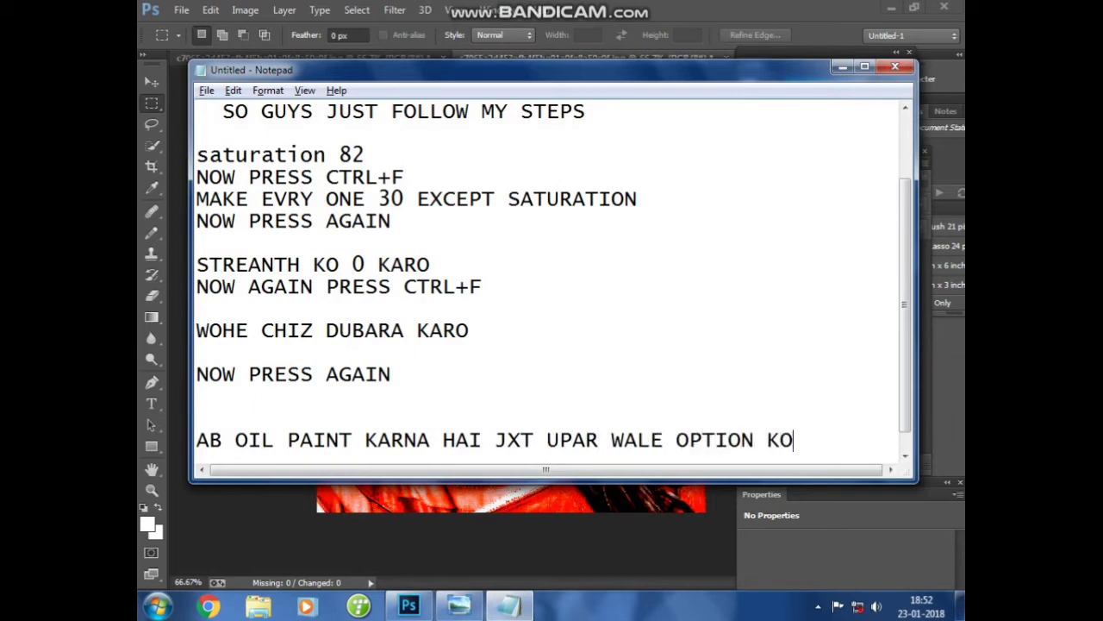
type("30")
key("Return")
type("KAR")
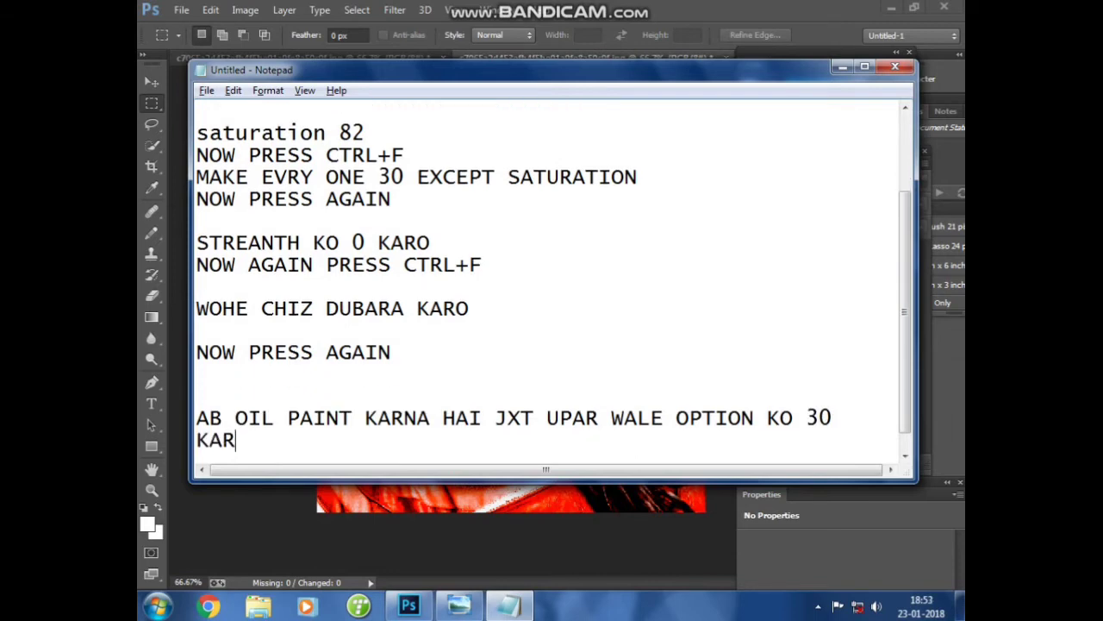
type("DO")
key("alt+Tab")
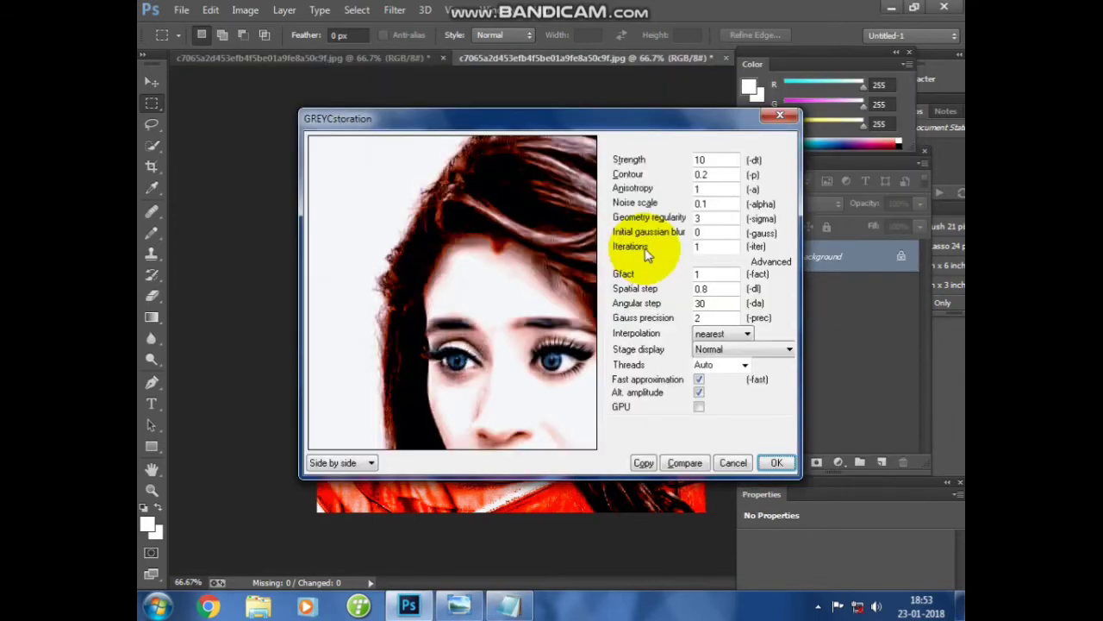
Run GREYCstoration on the portrait with Strength 30.
left_click_drag(717, 159, 604, 164)
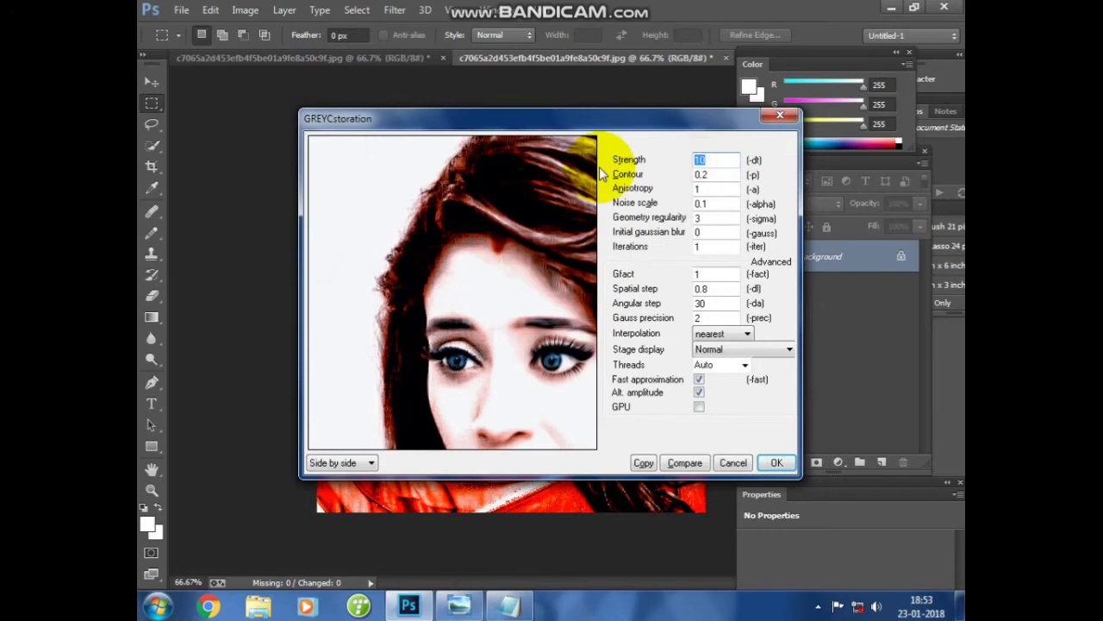
type("30")
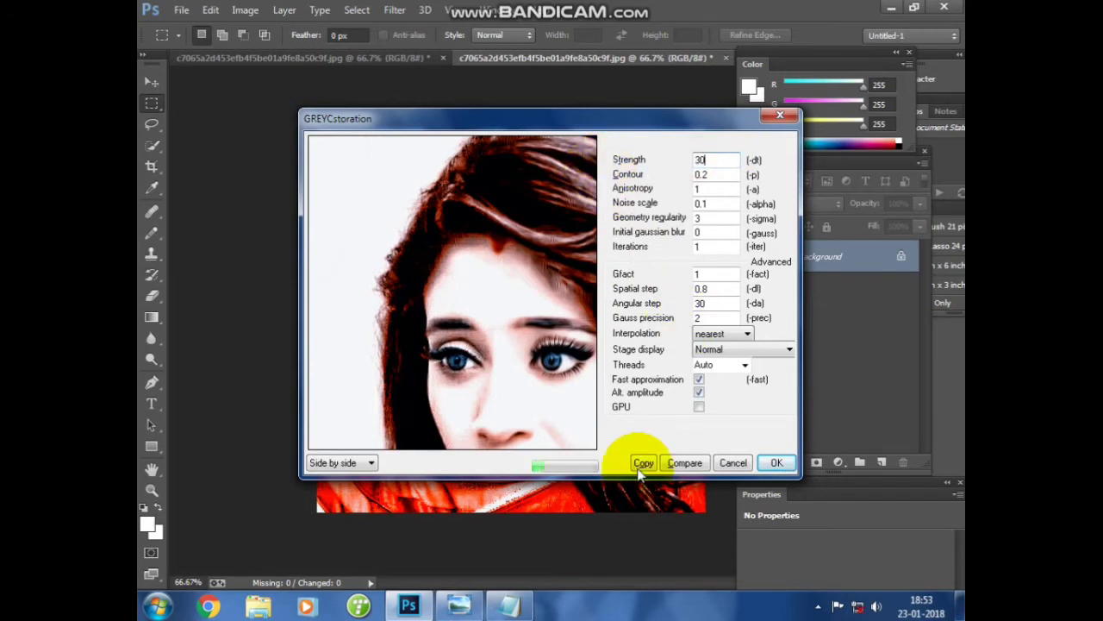
left_click(777, 463)
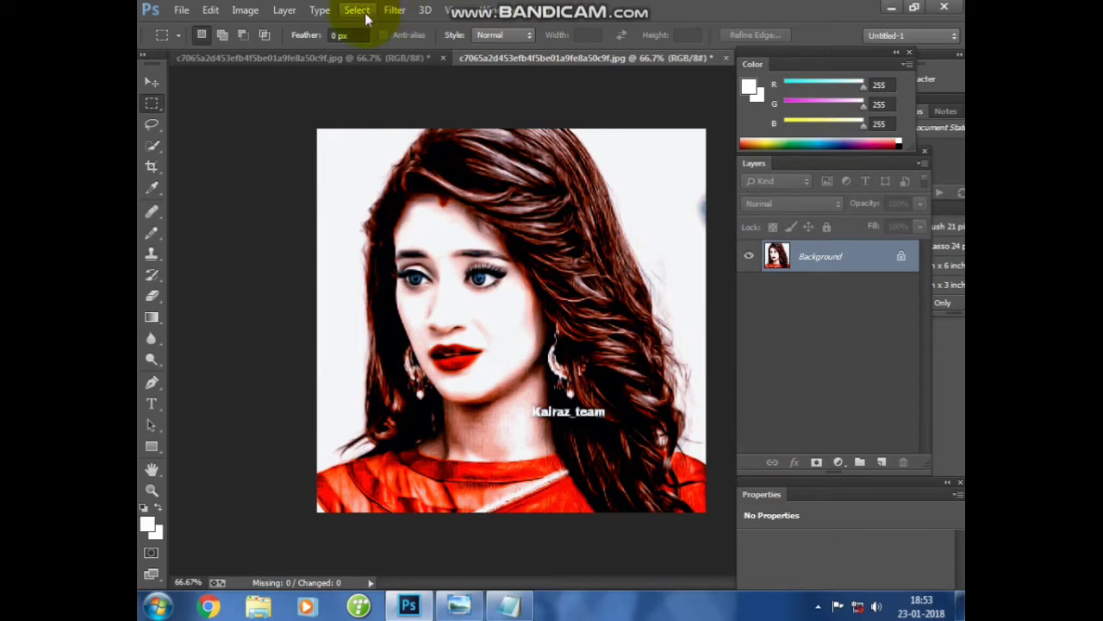
Reopen GREYCstoration and add the note 'AGAIN 10 AUR KARDO'.
left_click(392, 10)
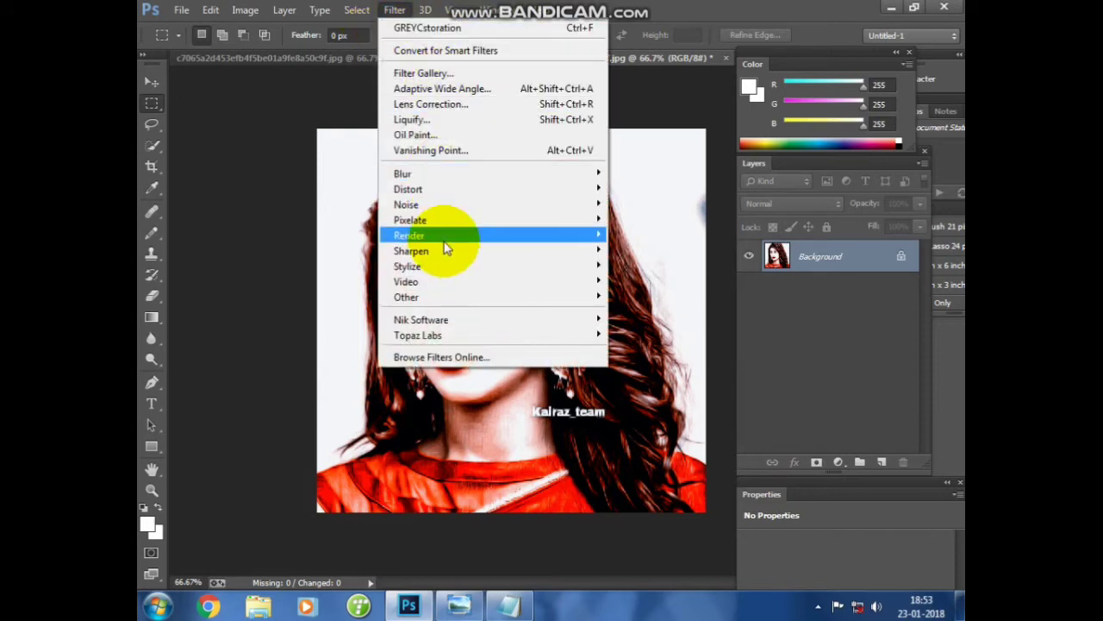
mouse_move(406, 204)
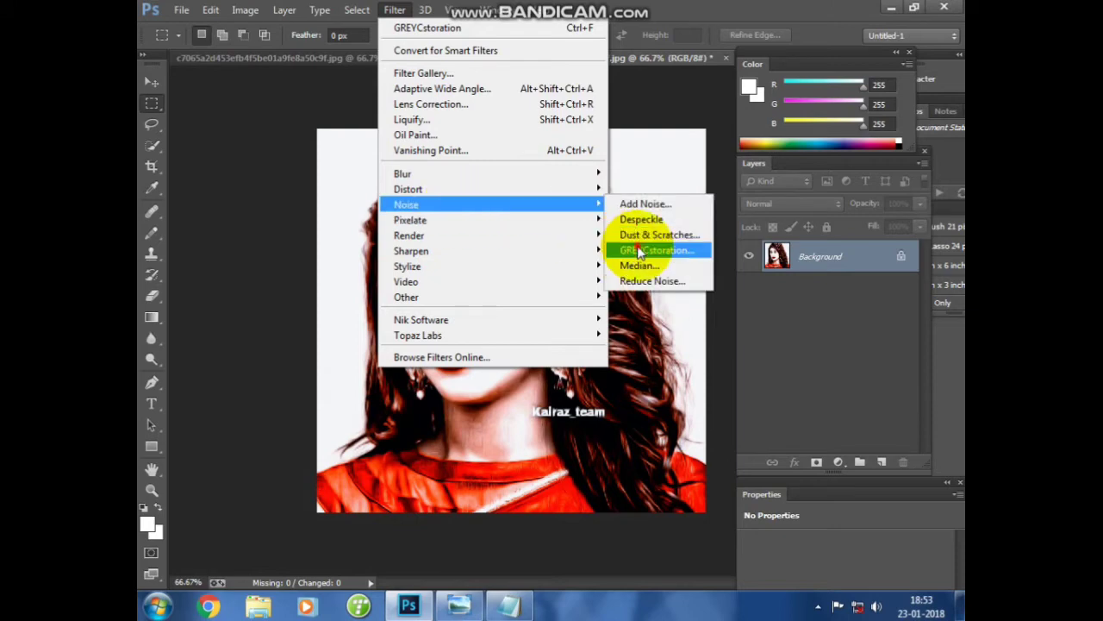
left_click(638, 249)
key("alt+Tab")
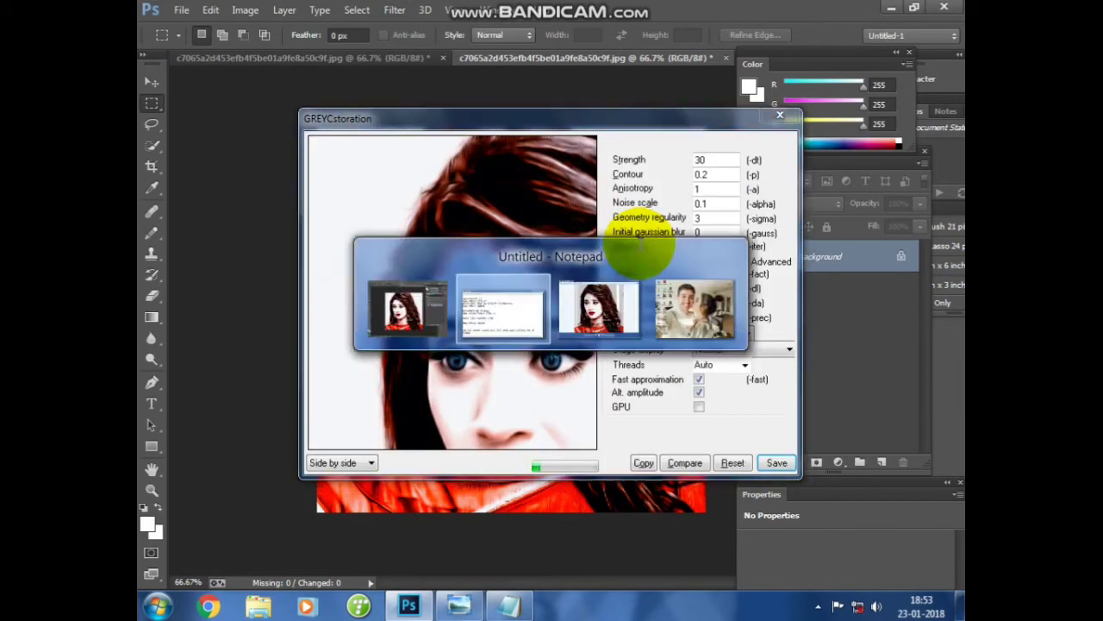
key("Return")
key("Return")
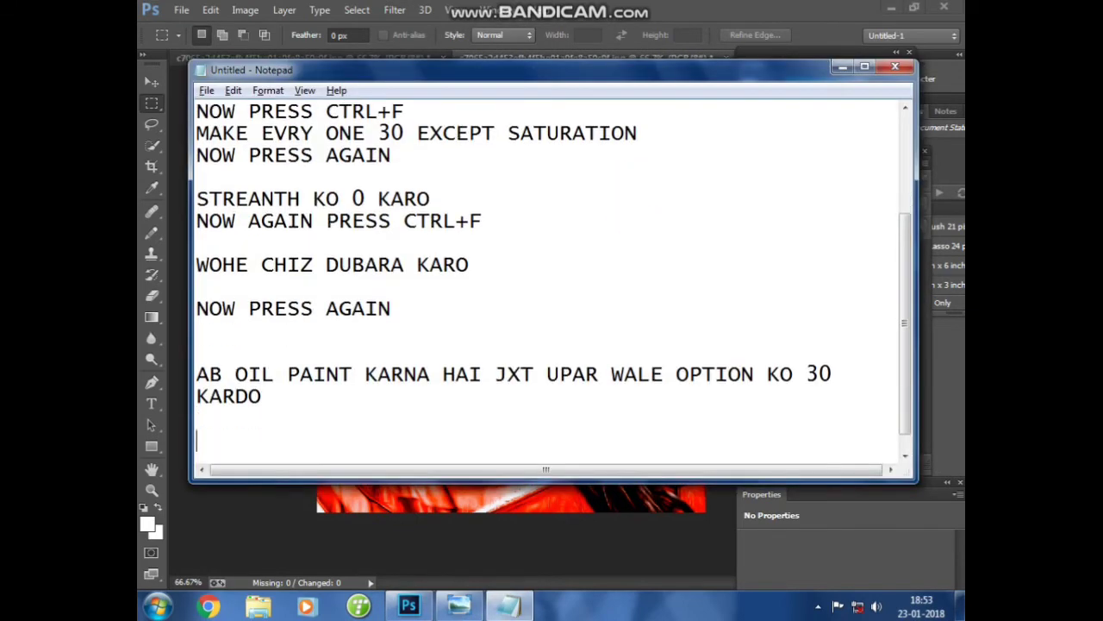
type("AGAIN ")
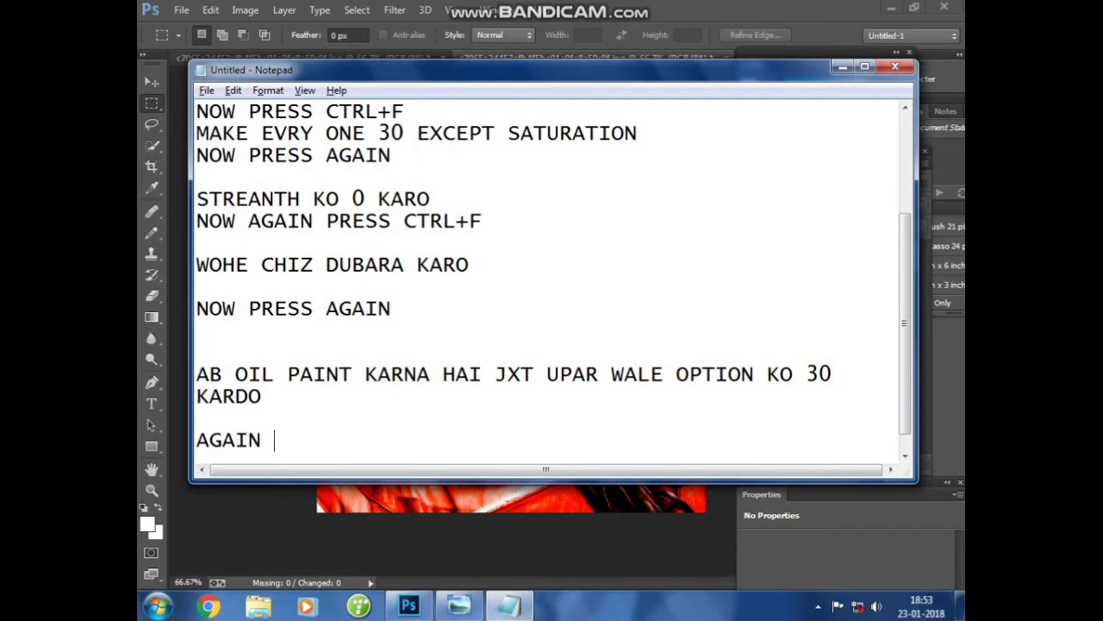
type("10 AUT")
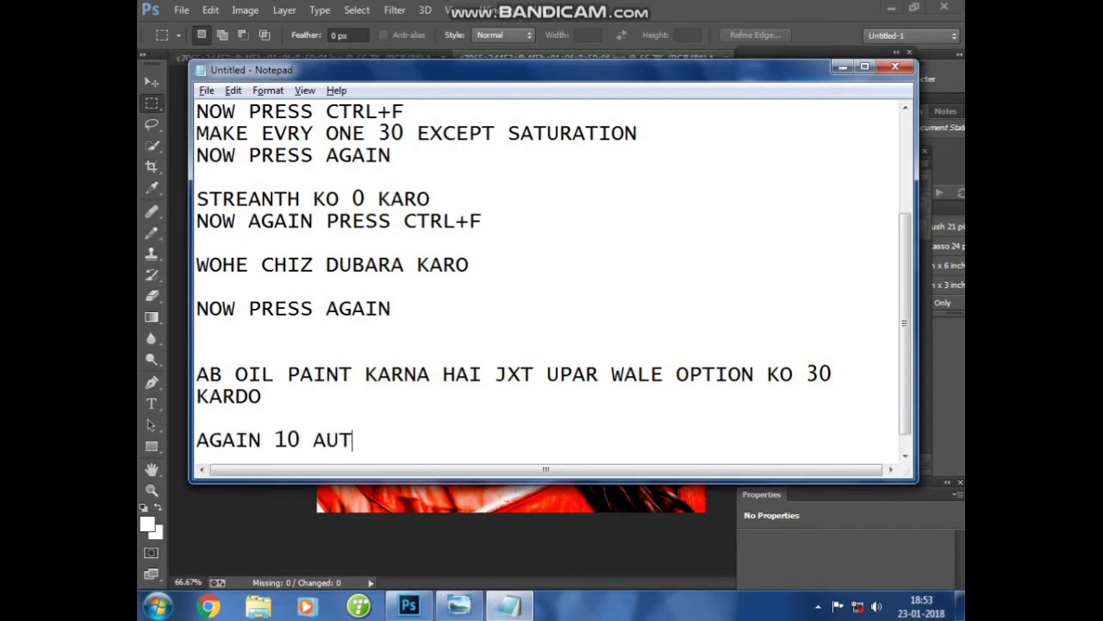
key("BackSpace")
type("R ")
type("KARDO")
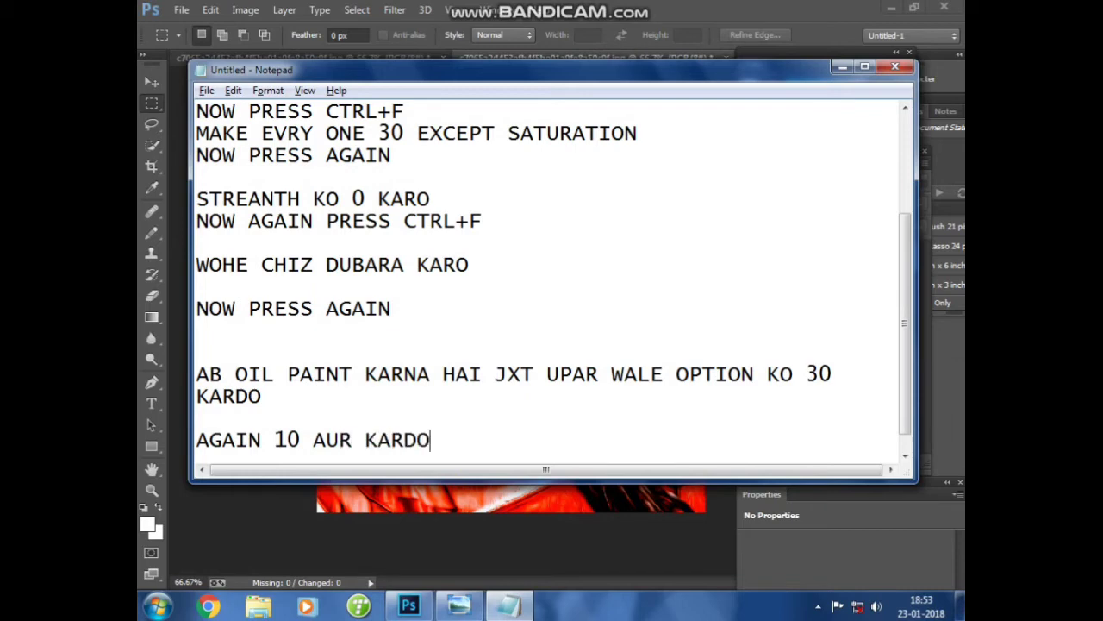
key("Return")
Apply GREYCstoration with Strength 10.
key("alt+Tab")
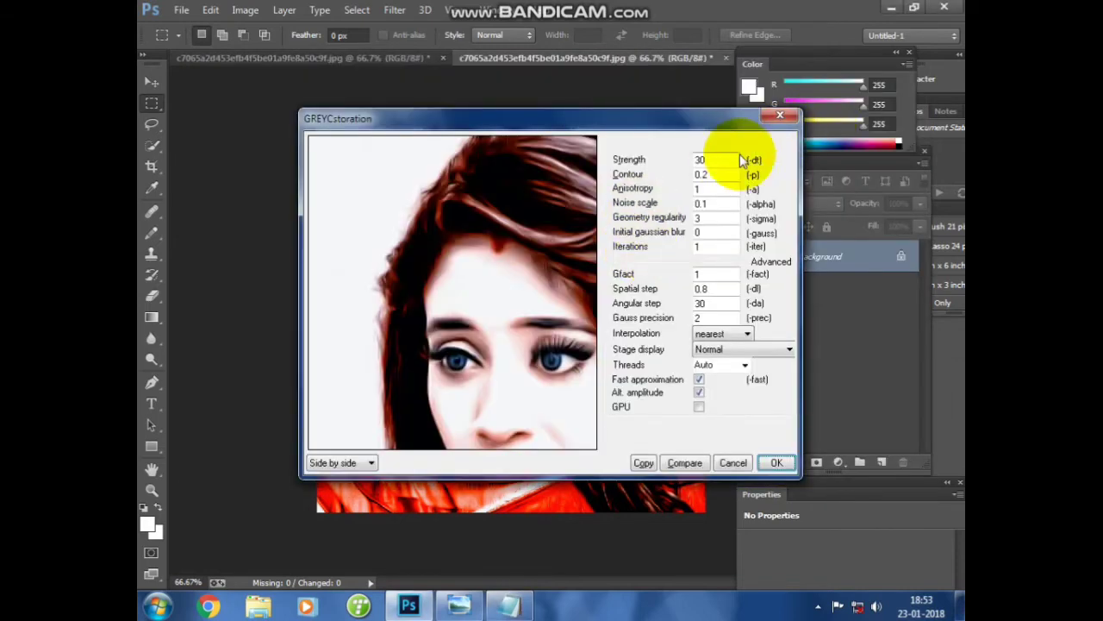
double_click(708, 160)
type("10")
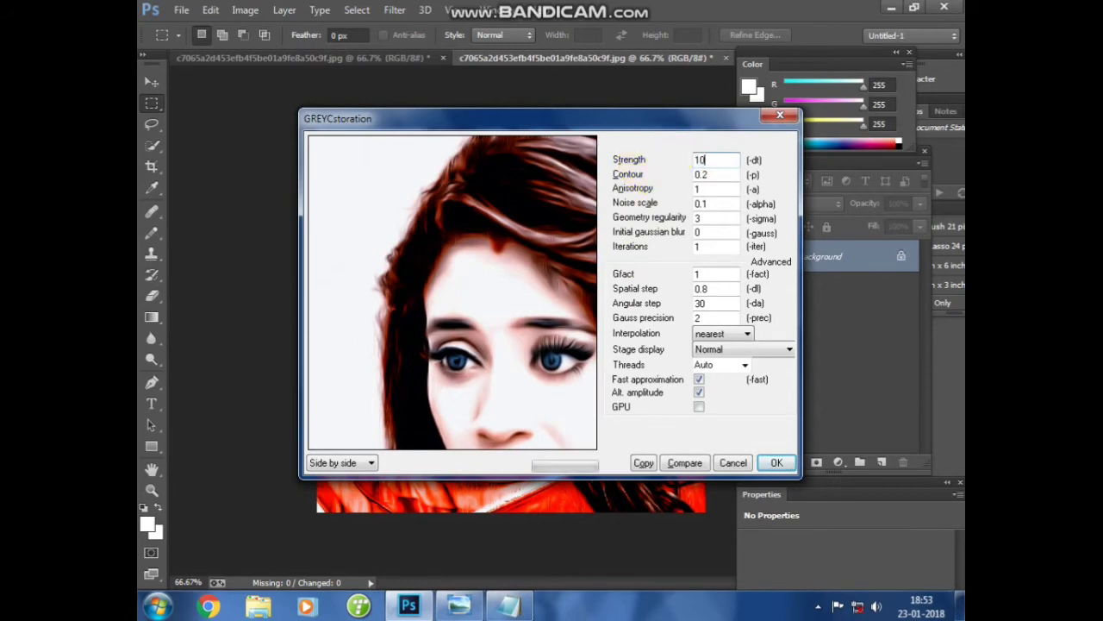
left_click(776, 463)
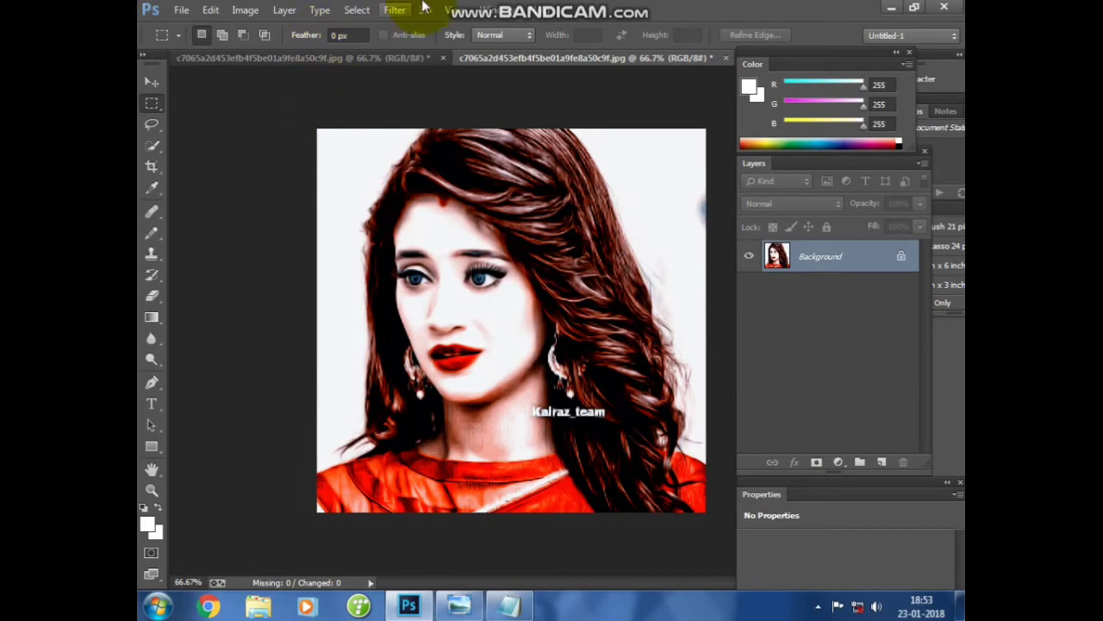
Launch Color Efex Pro 4, show only PORTRAIT filters, and add a Vignette.
left_click(395, 10)
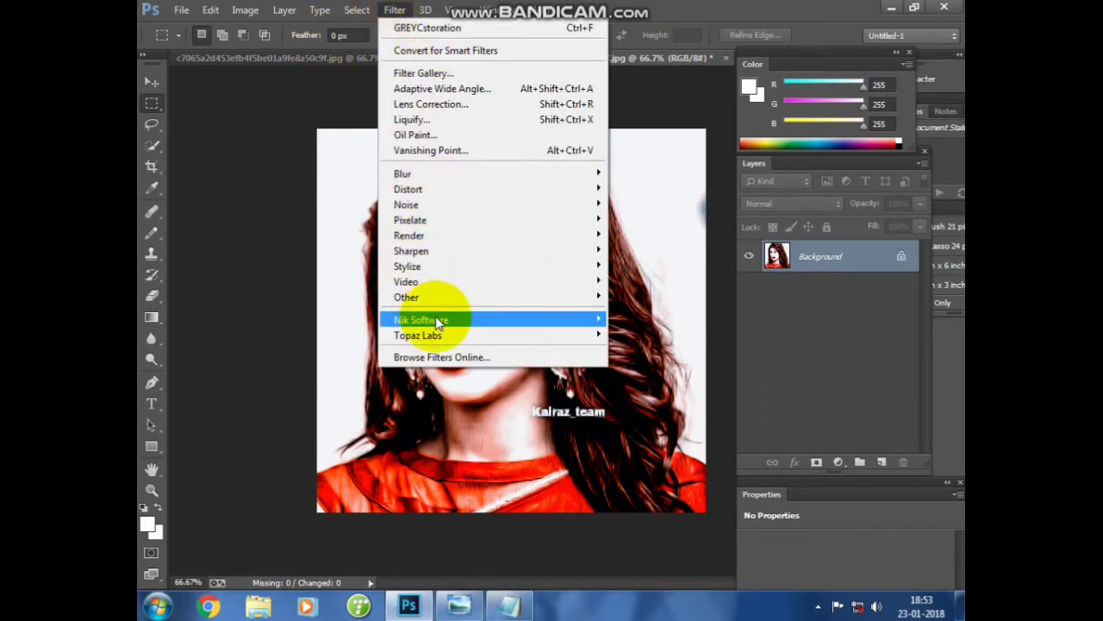
mouse_move(421, 320)
left_click(623, 319)
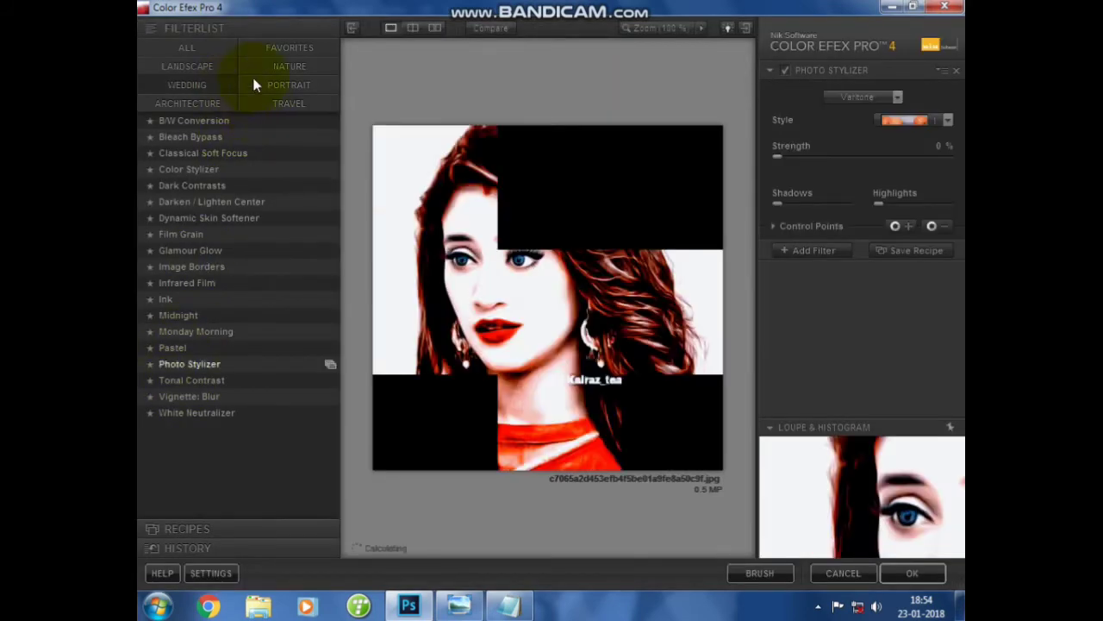
left_click(269, 85)
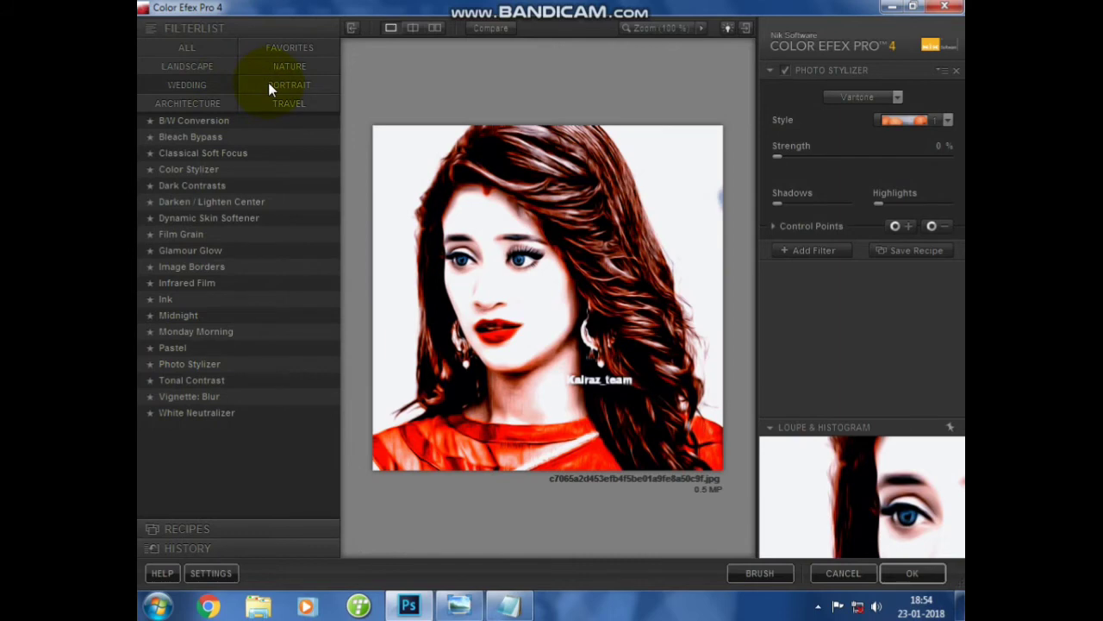
left_click(268, 86)
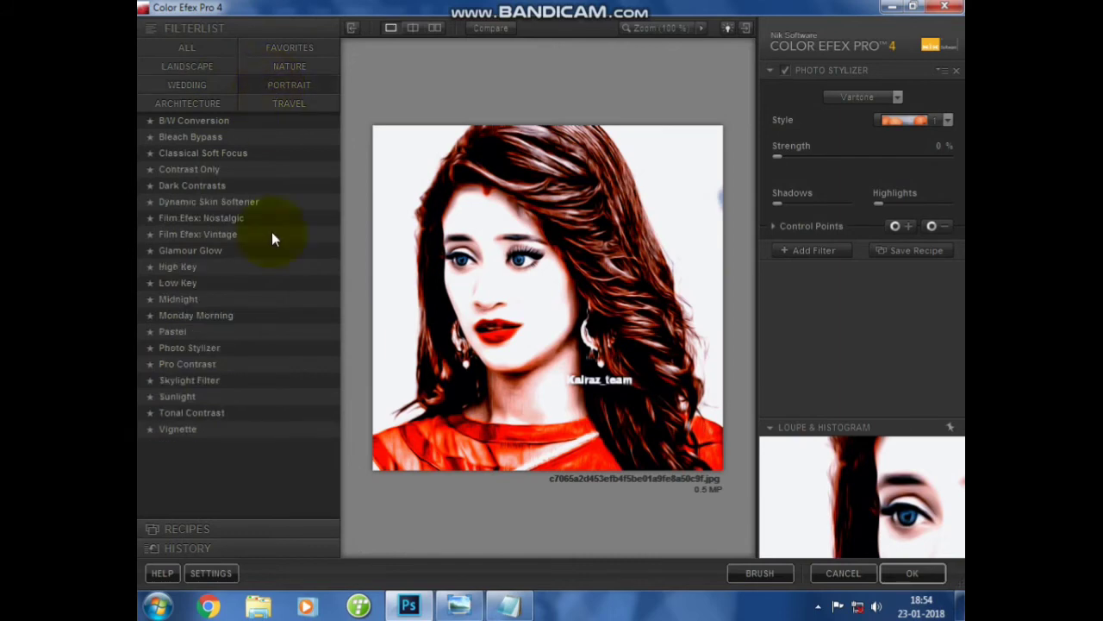
left_click(191, 435)
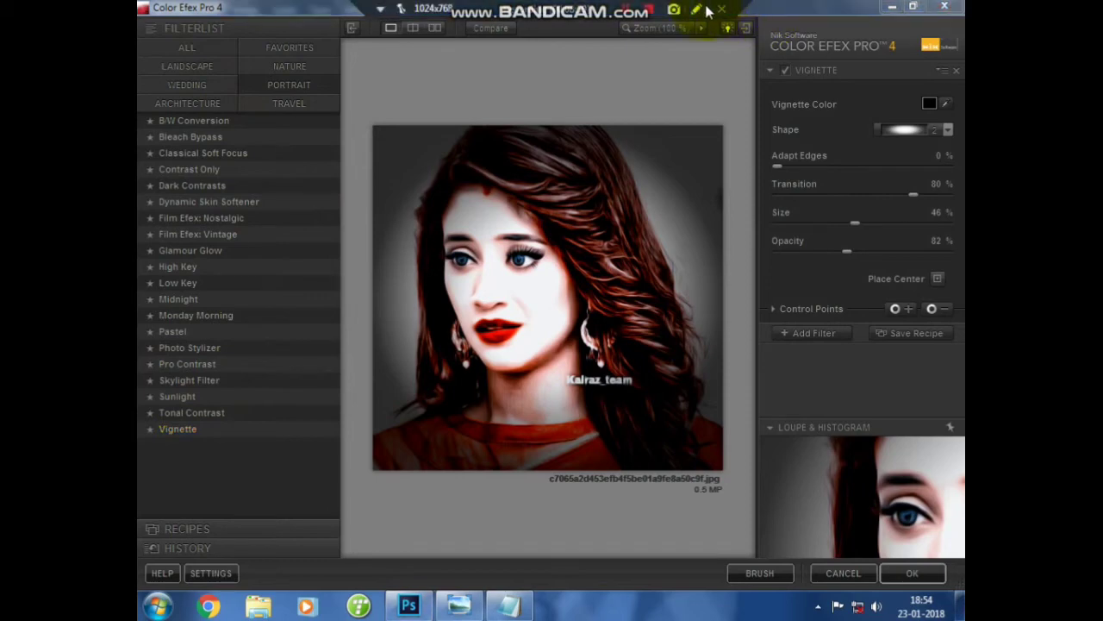
Adjust the Color Efex window layout and choose vignette shape 1.
left_click(696, 9)
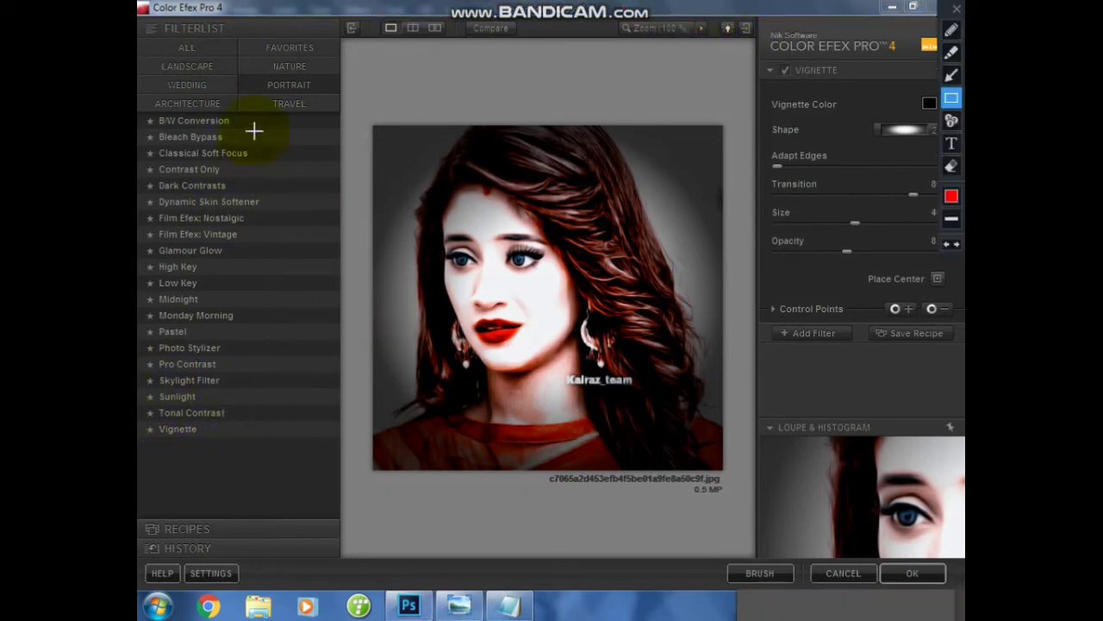
left_click_drag(246, 73, 323, 99)
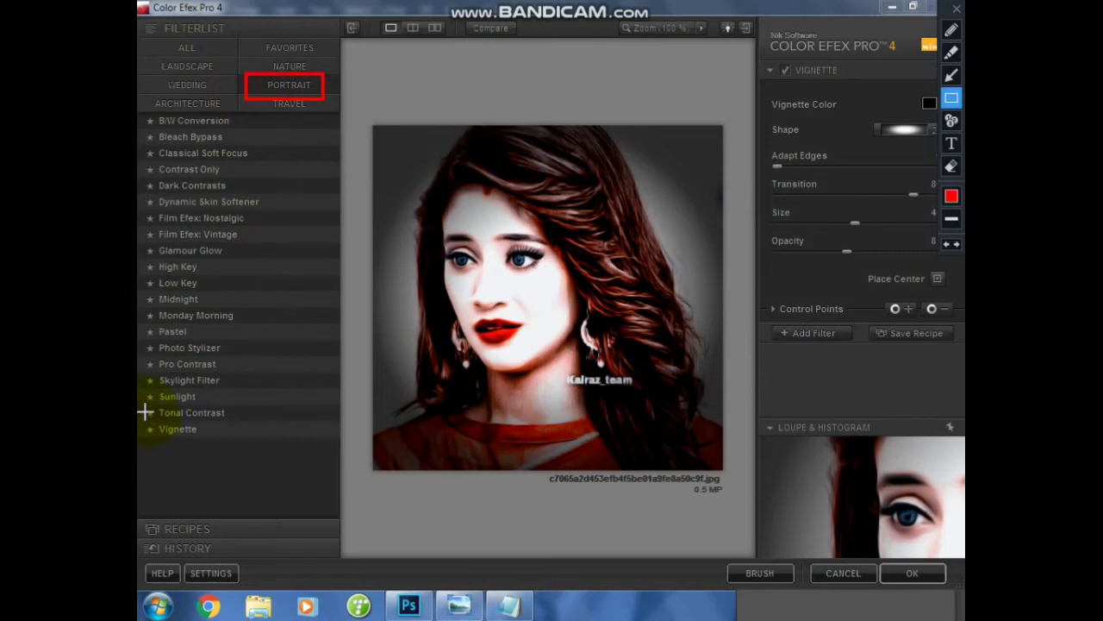
left_click_drag(146, 411, 233, 447)
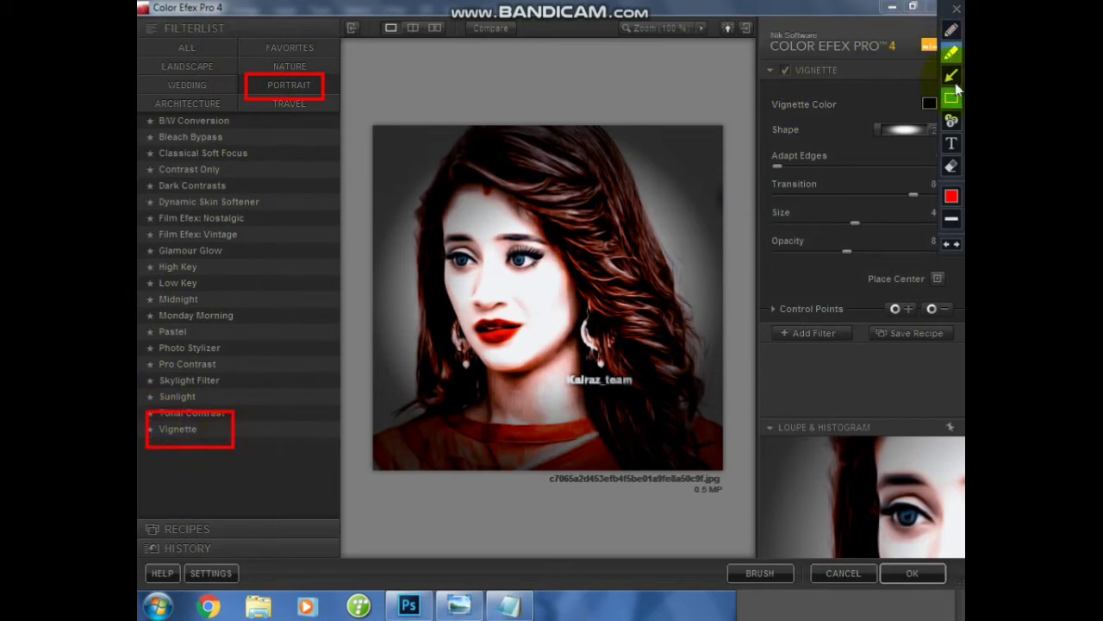
left_click(957, 8)
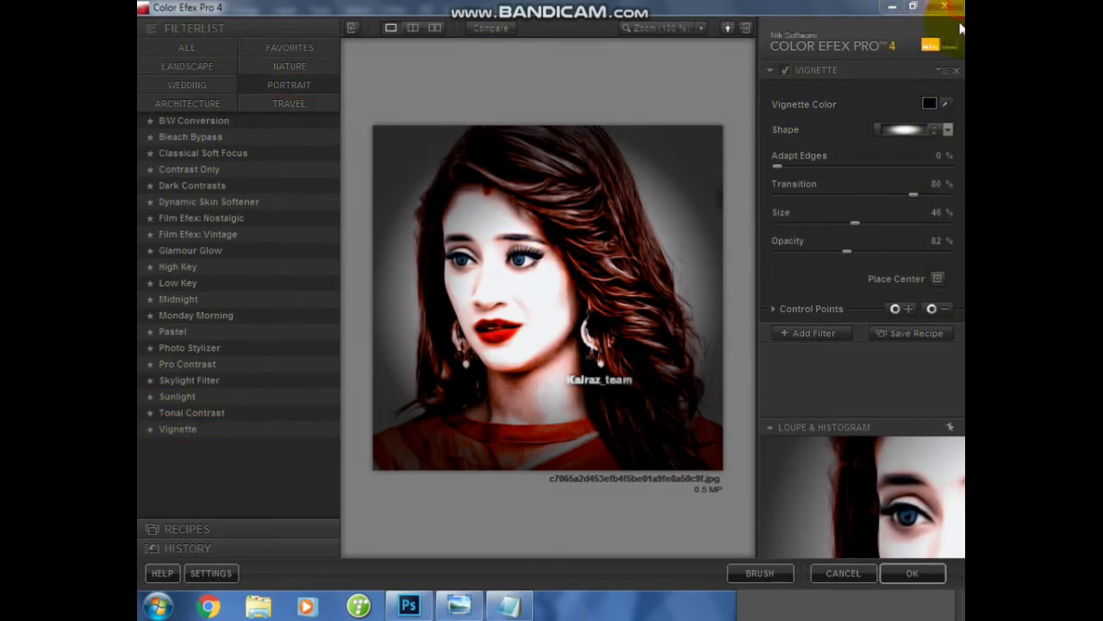
left_click(948, 131)
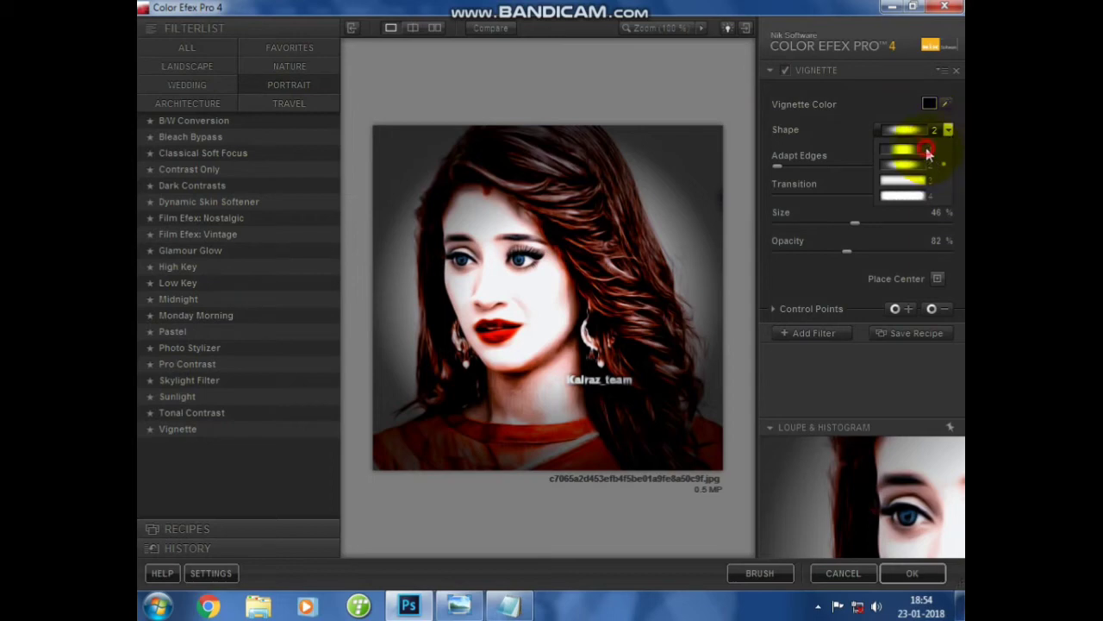
left_click(919, 152)
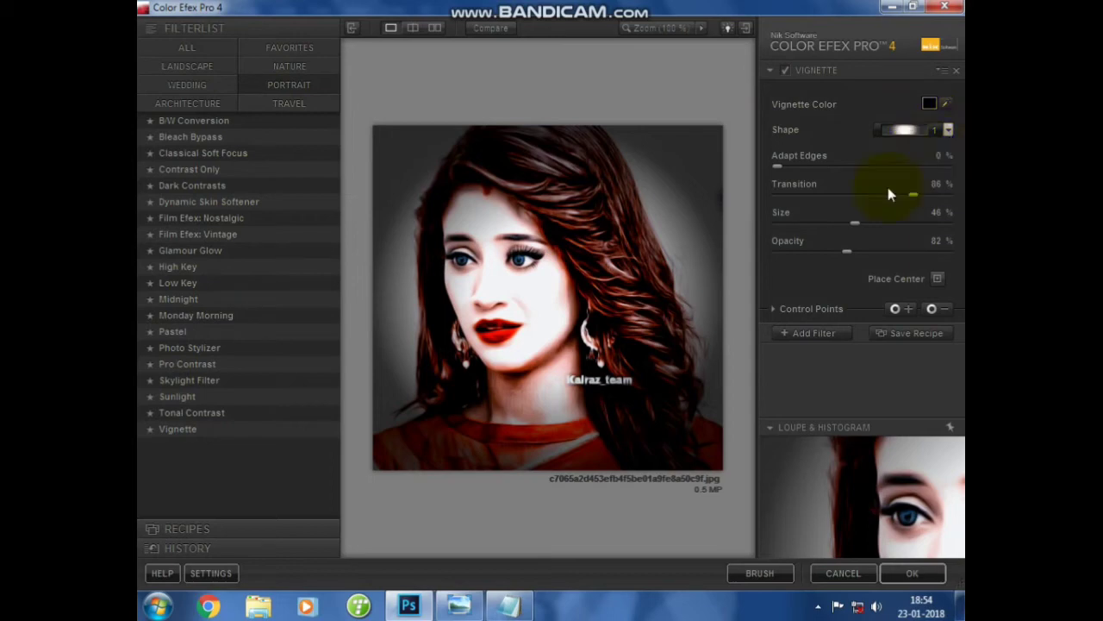
Set the vignette to Adapt Edges 20%, Transition 60% and Size 55%.
left_click(940, 156)
type("2")
type("0")
left_click(940, 183)
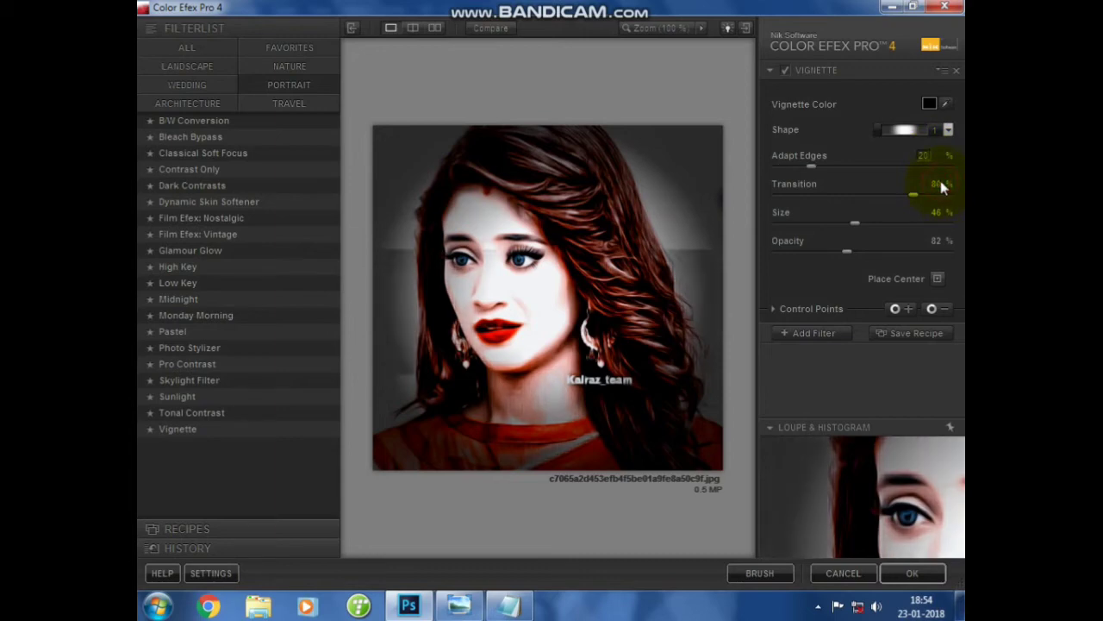
double_click(940, 183)
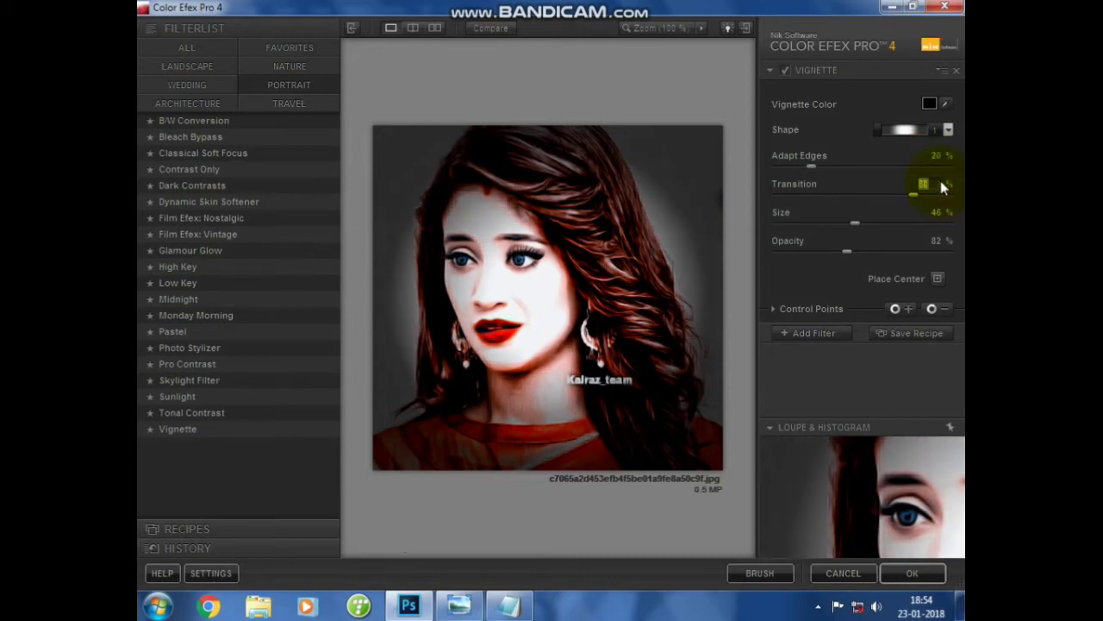
type("80")
left_click(939, 215)
type("0")
key("Tab")
type("5")
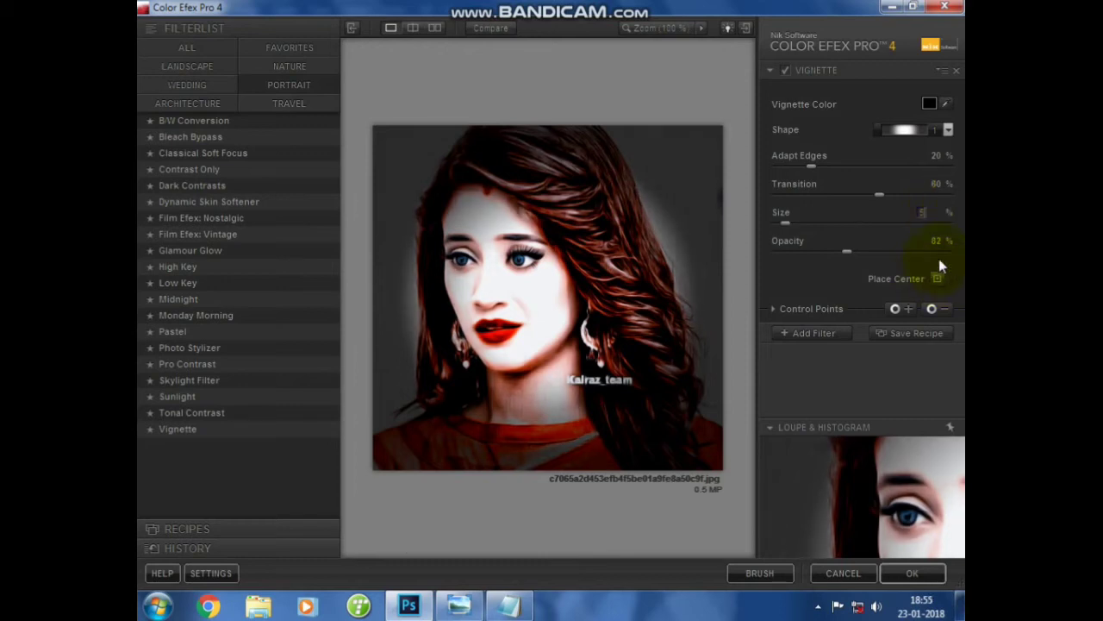
type("5")
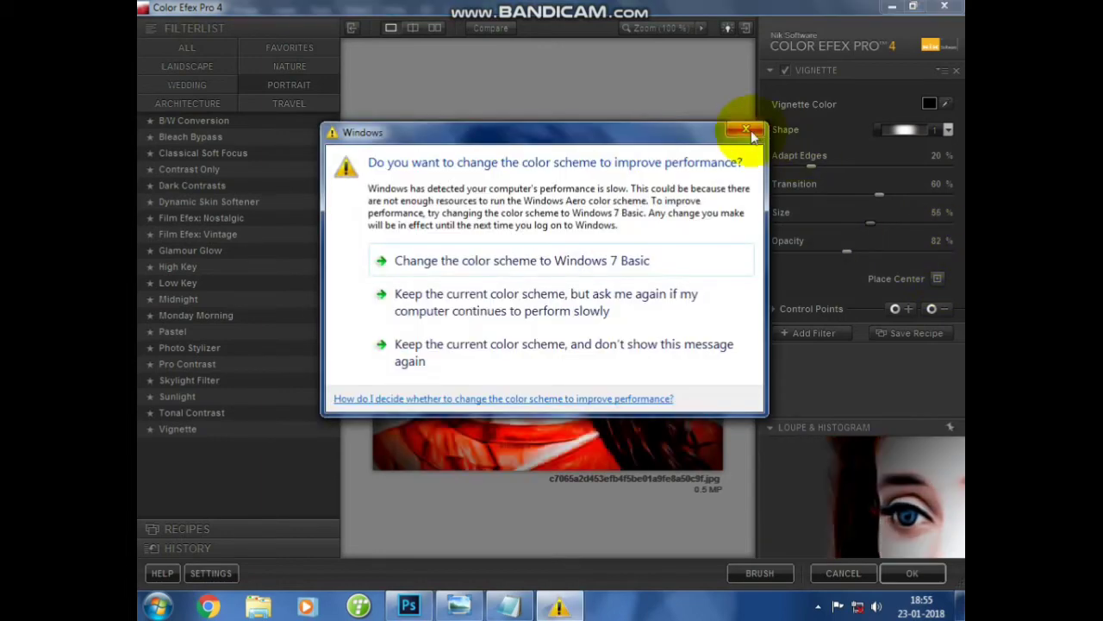
Dismiss the Windows colour-scheme prompt and set vignette Opacity to 20%.
left_click(746, 129)
left_click(933, 241)
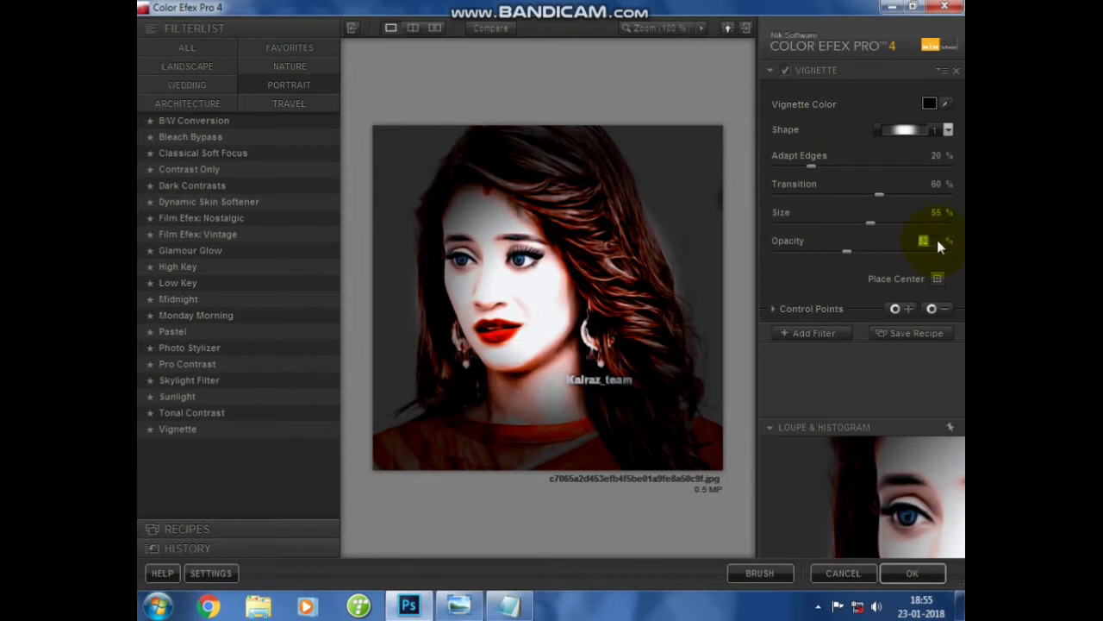
mouse_move(584, 7)
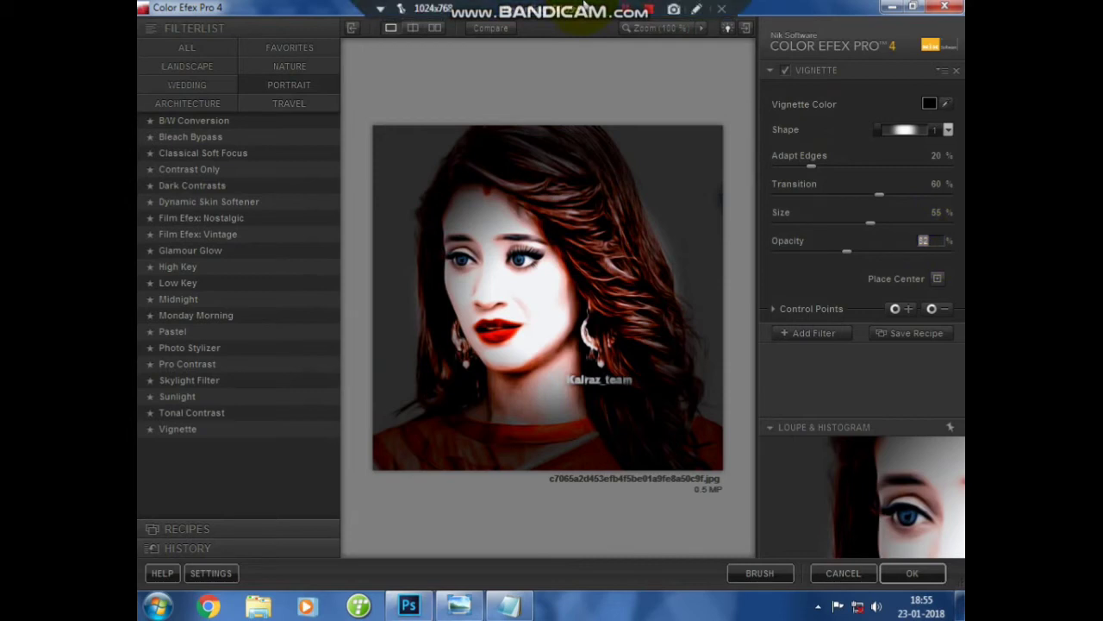
type("20")
key("Return")
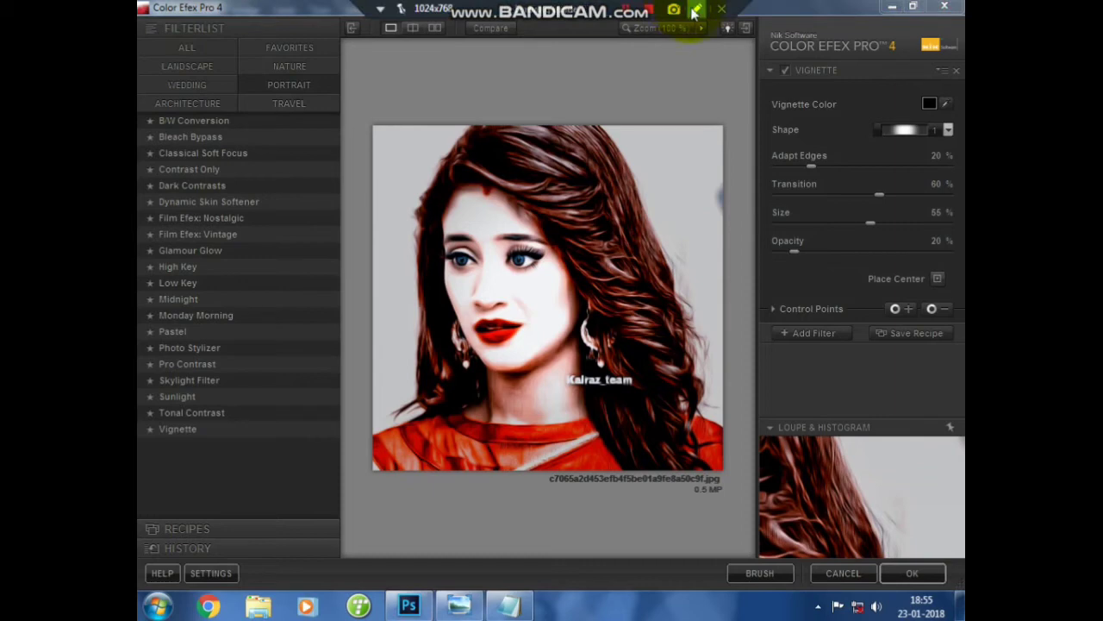
Rearrange the Color Efex window and bring the Notepad instructions to the front.
left_click(696, 9)
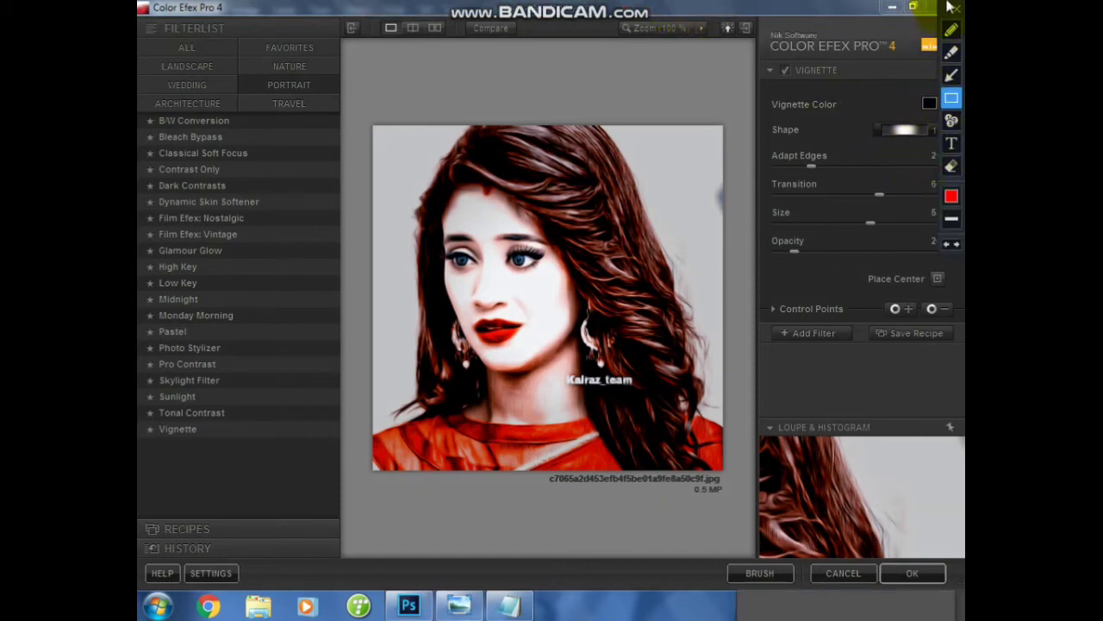
left_click_drag(946, 19, 761, 60)
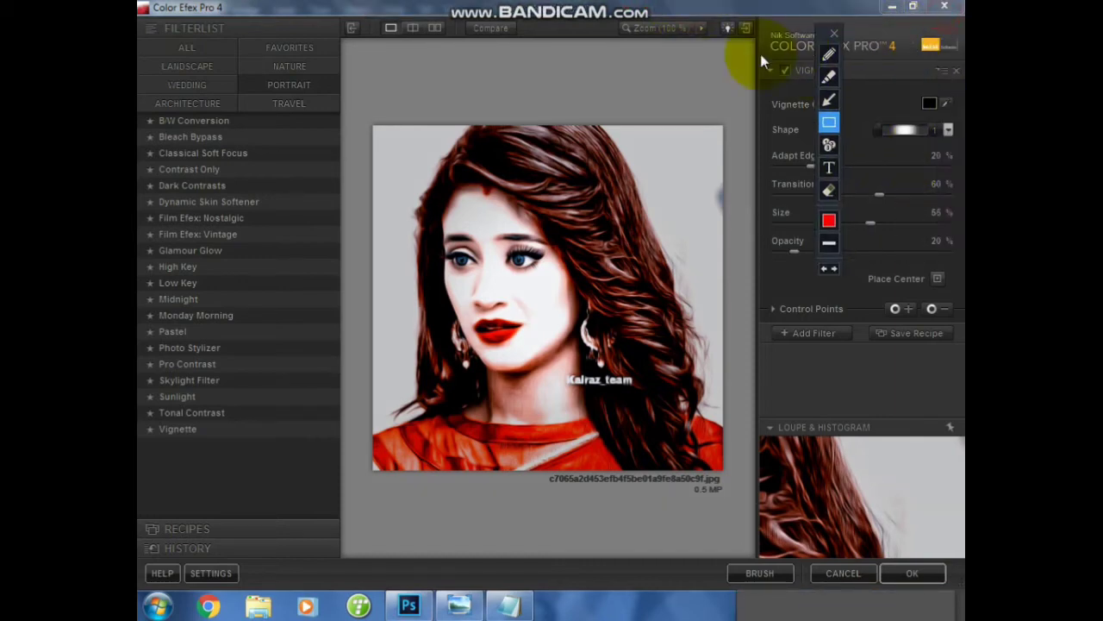
mouse_move(891, 125)
left_mouse_down()
mouse_move(953, 227)
mouse_move(965, 277)
left_mouse_up()
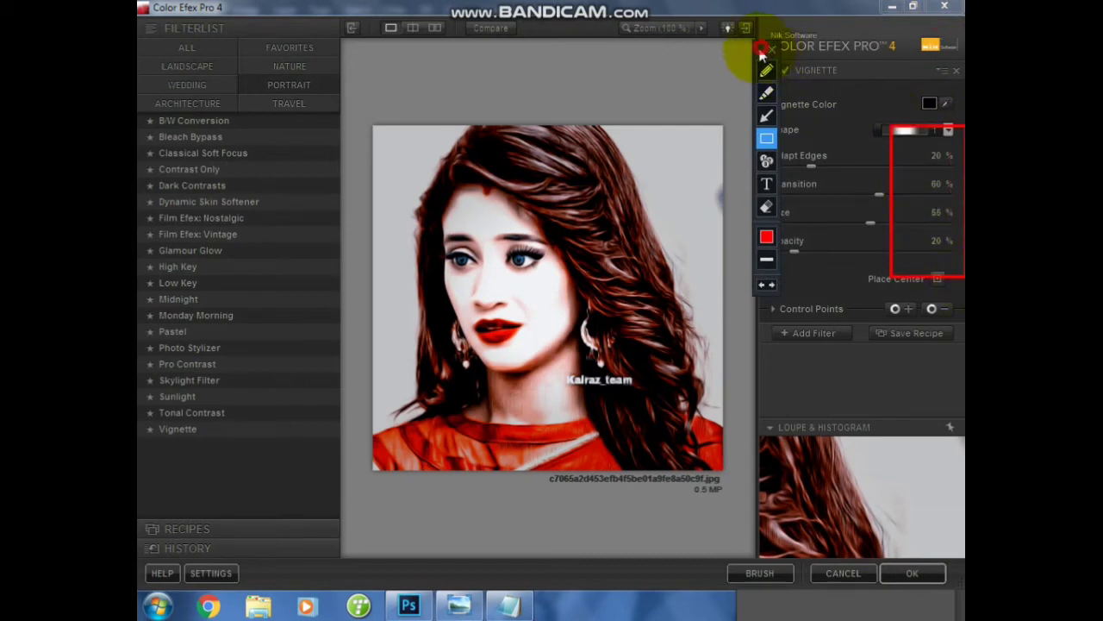
left_click_drag(761, 54, 741, 55)
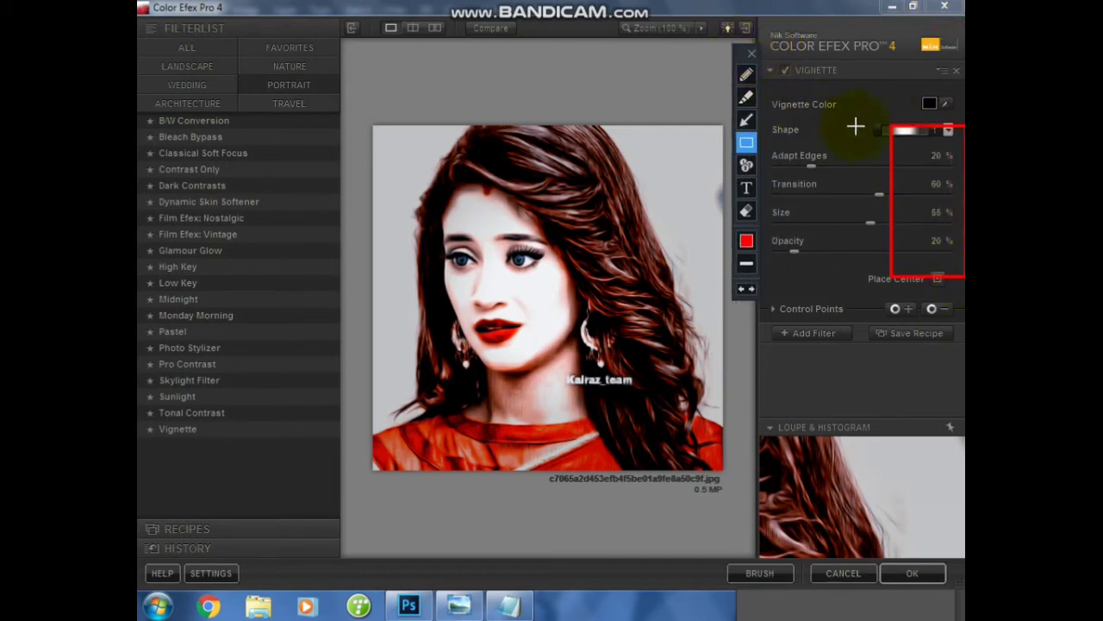
key("alt+Tab")
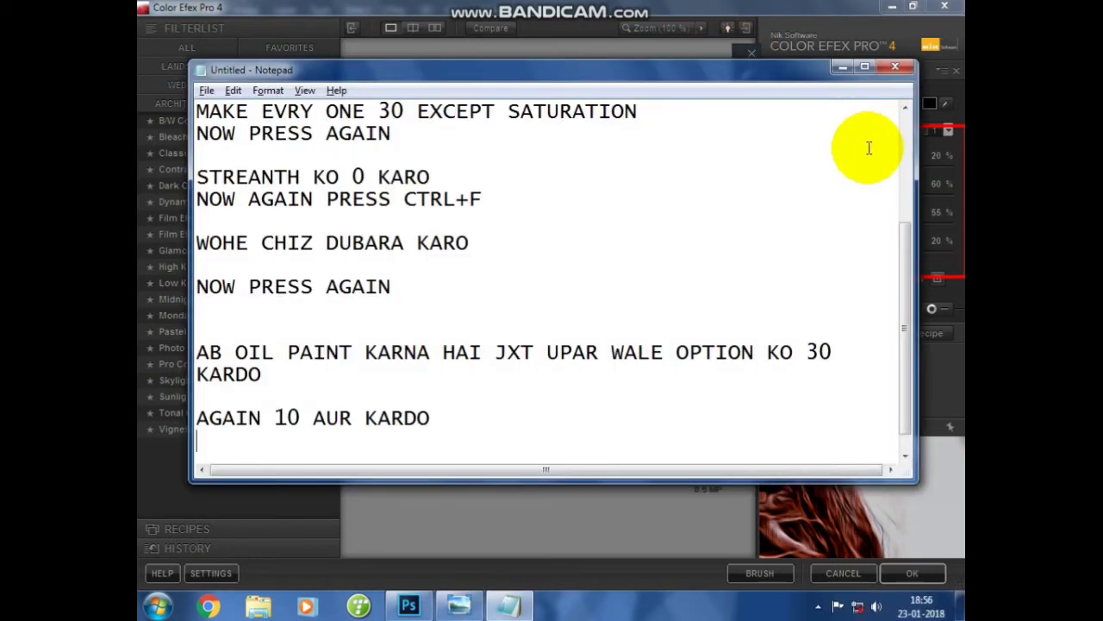
Add the note 'JAISA MAINE KIA WAISA HE KARO' and apply the vignette to the portrait.
key("Return")
key("Return")
key("Return")
type("JAISA")
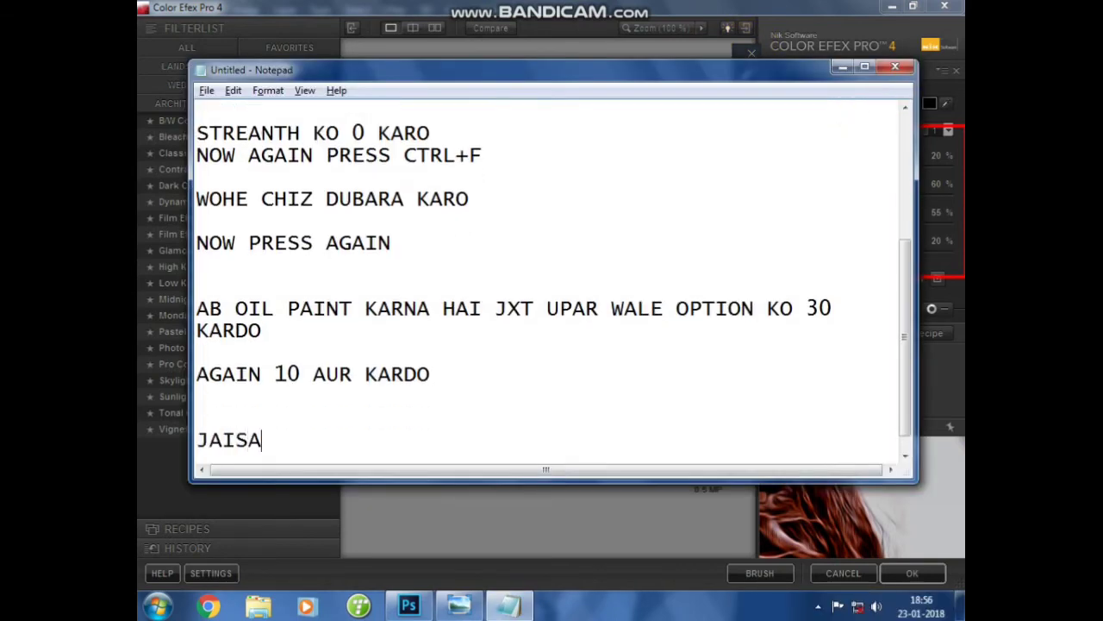
type("MAINE KIA WAISA HE K")
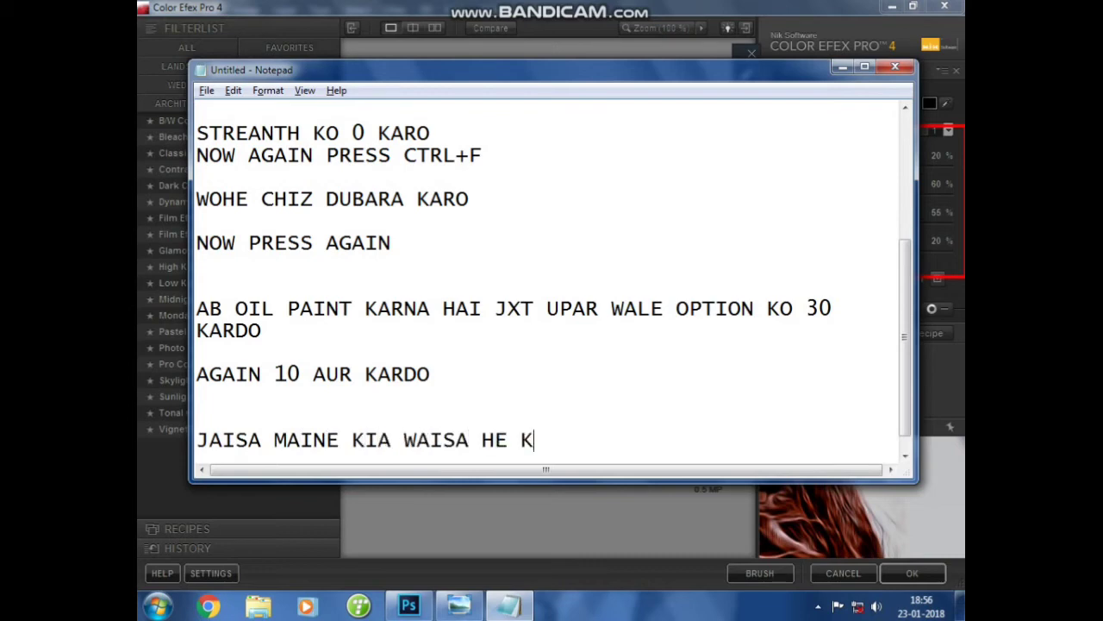
type("ARO")
key("alt")
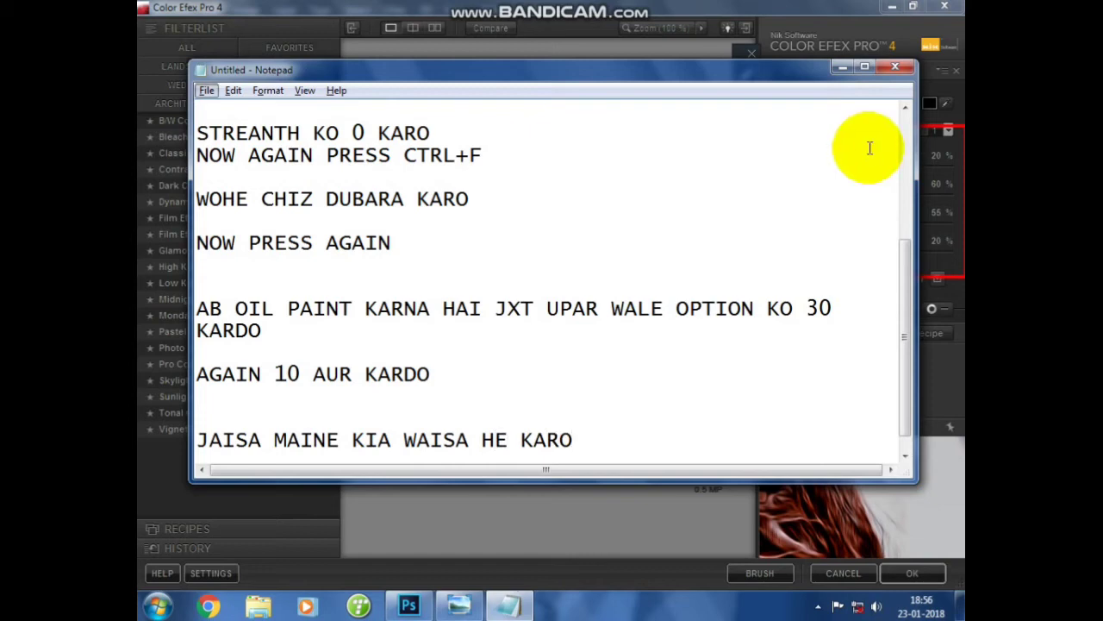
key("alt+Tab")
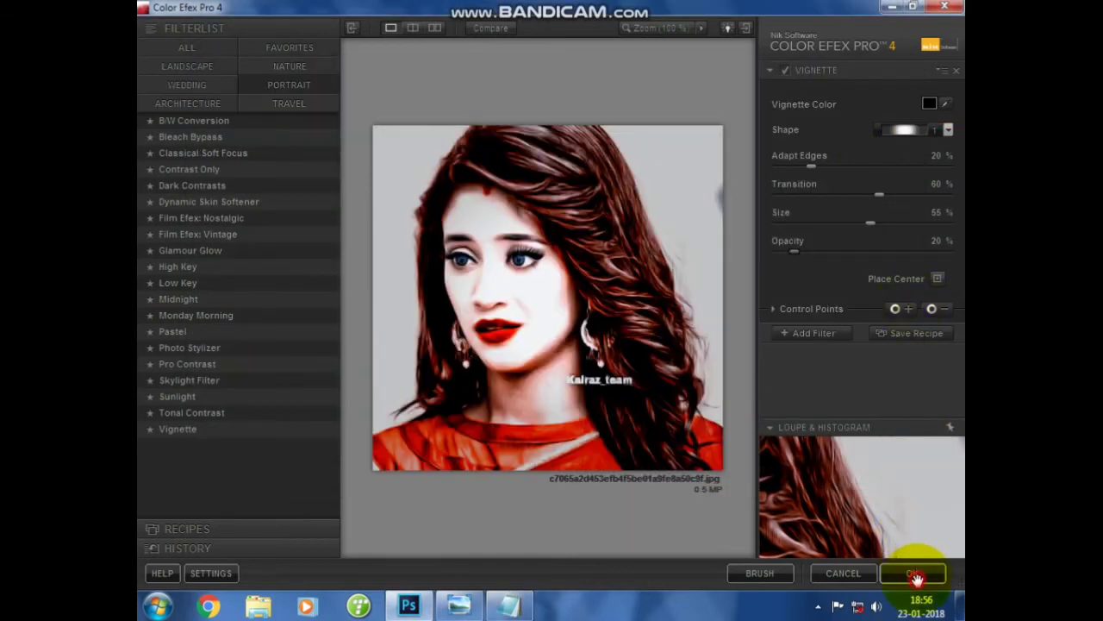
left_click(916, 575)
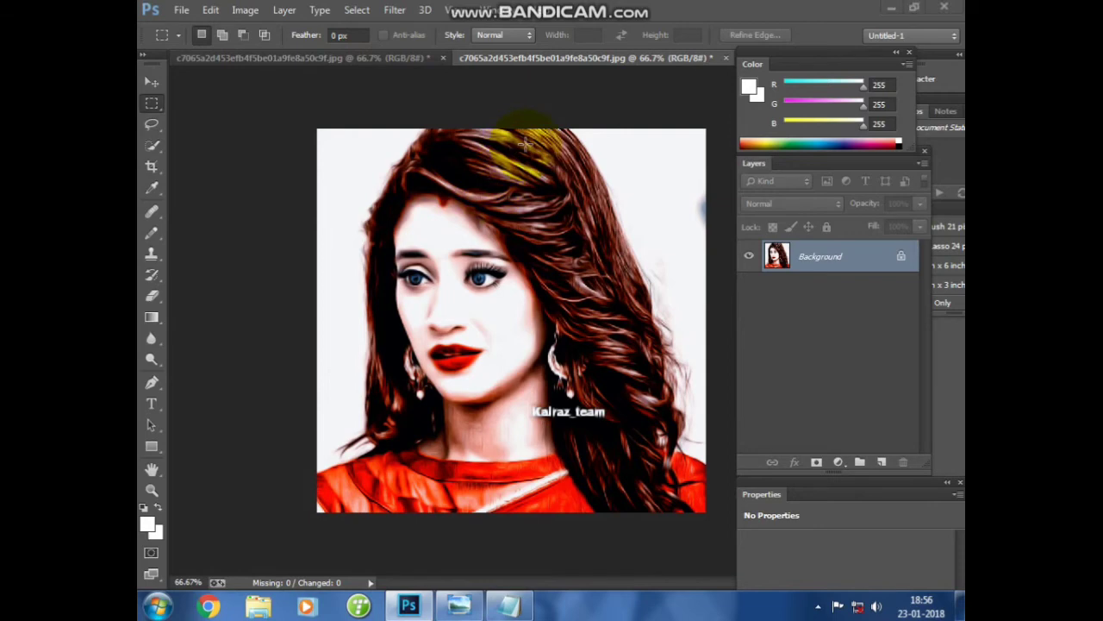
Add the note 'NOW PRESS AGAAIN' and reapply the last filter to the portrait.
key("alt+Tab")
key("ctrl+End")
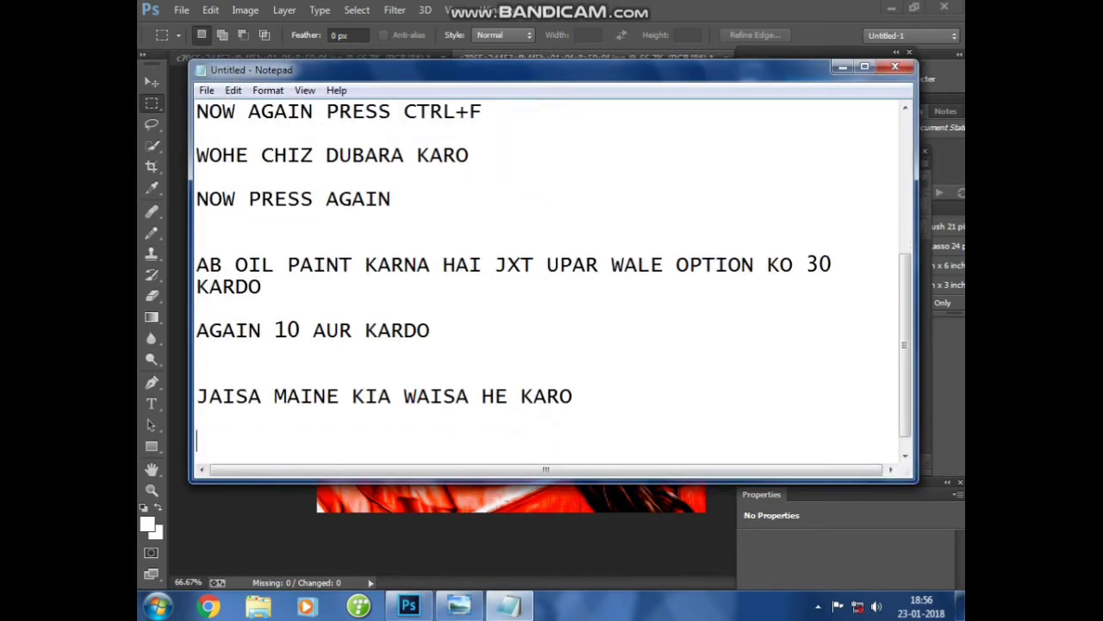
type("NOW PRE")
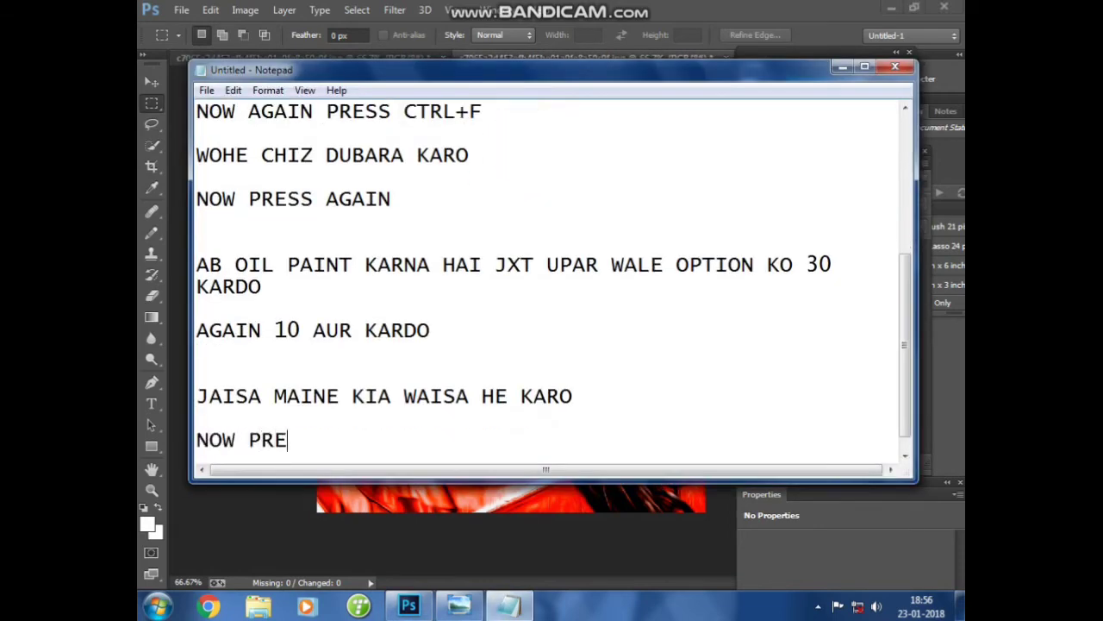
type("SS AGAAIN")
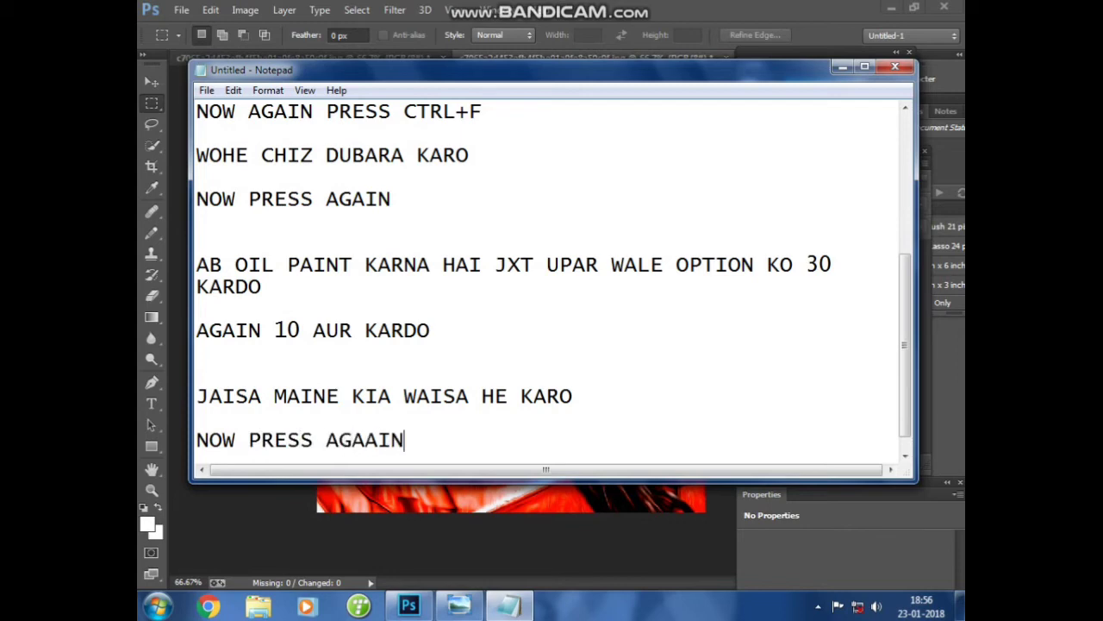
key("Return")
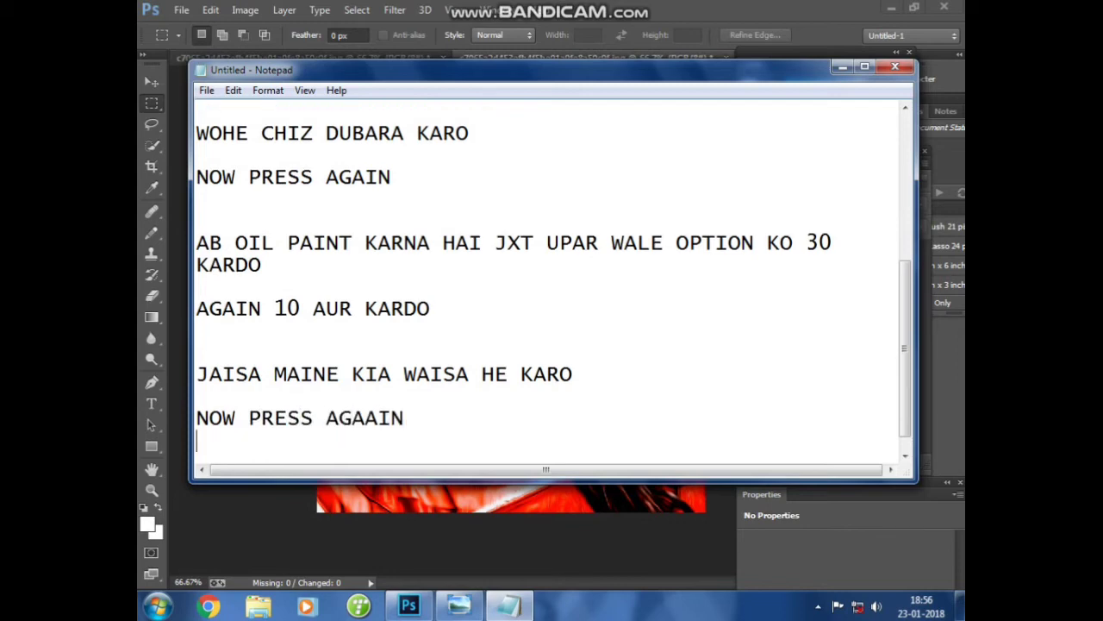
key("alt+Tab")
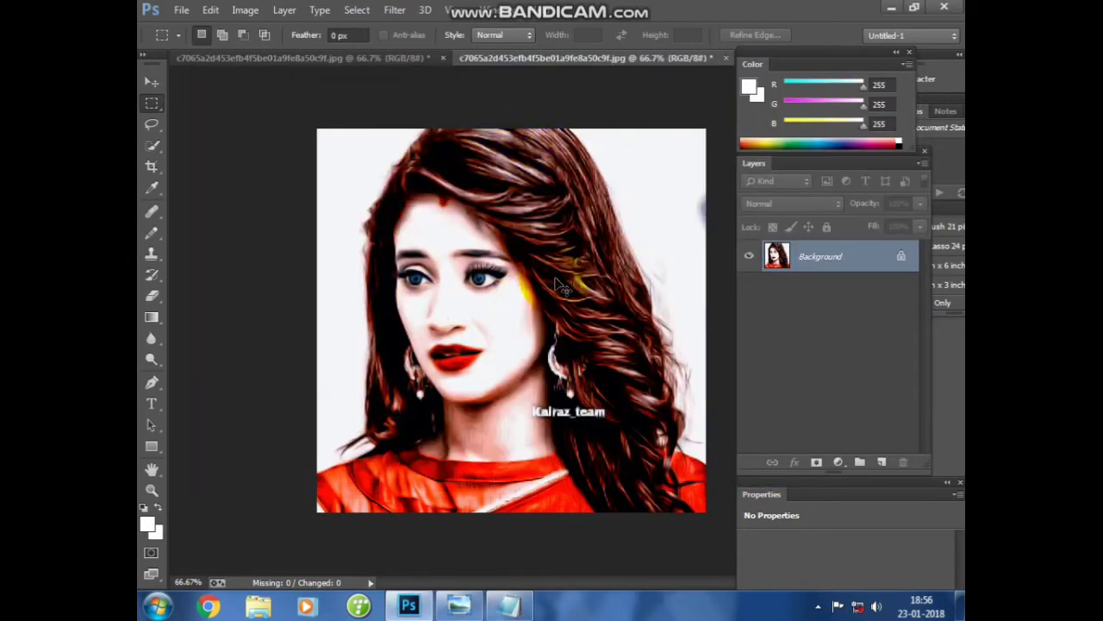
key("ctrl+shift+x")
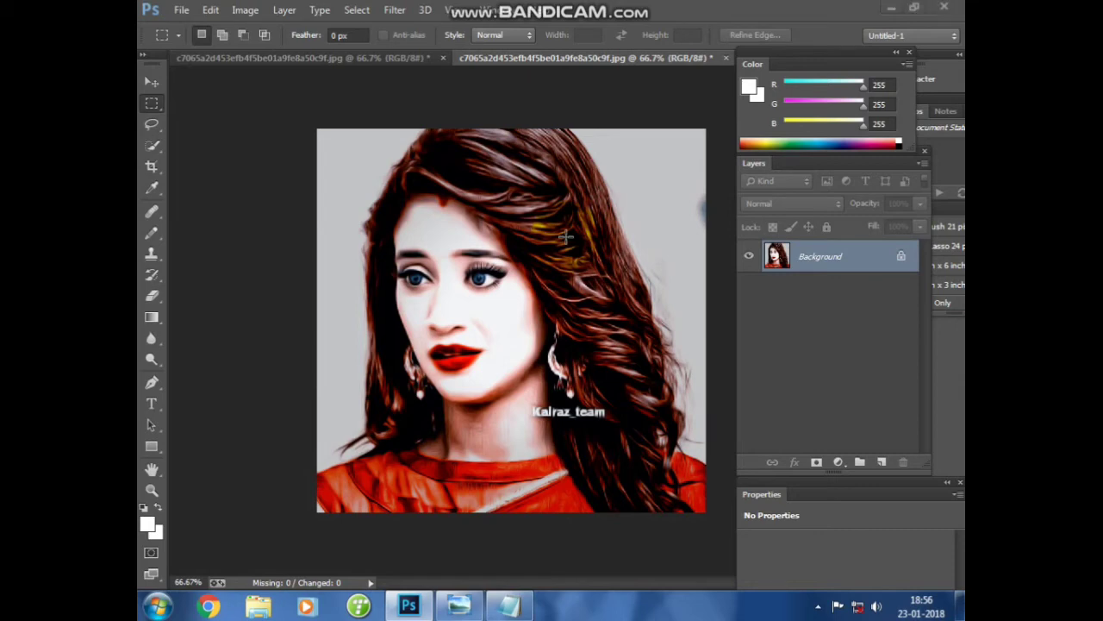
Add the note line 'NOW KUCH LINES DRAE KARTE' and bring the portrait back to the front.
key("alt+Tab")
key("Down")
key("Down")
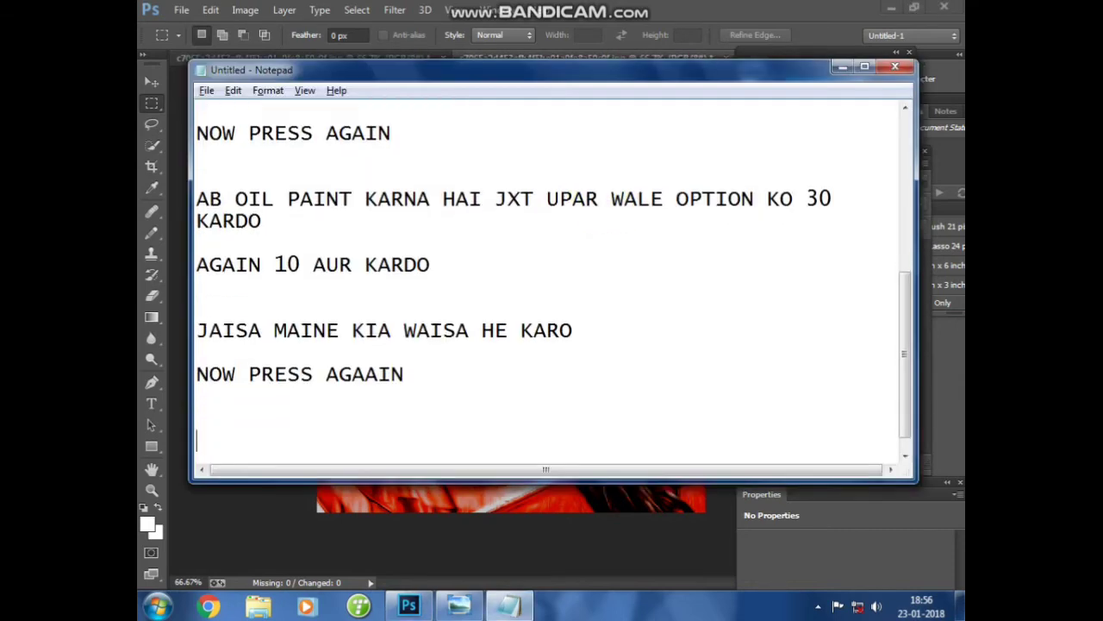
key("Down")
type("NO")
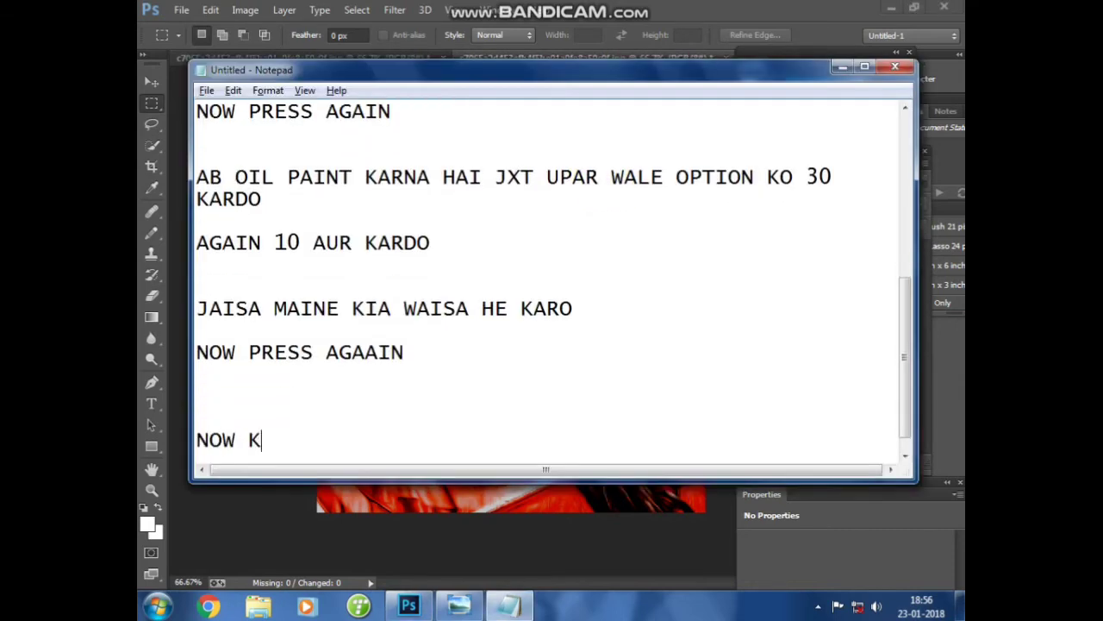
type("NES")
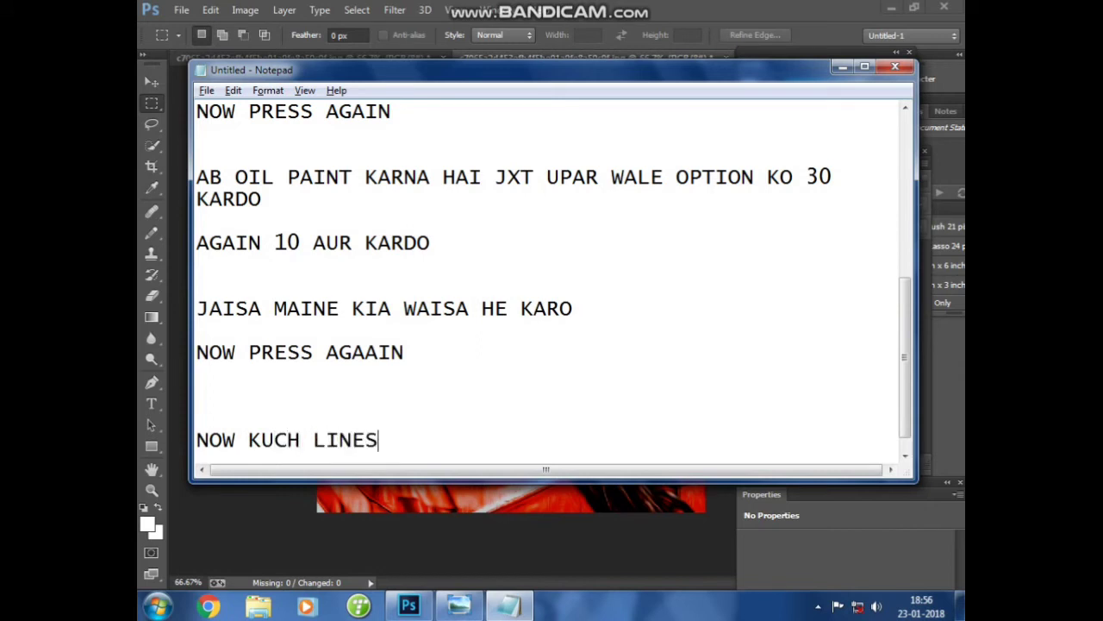
type("REA")
key("BackSpace")
key("BackSpace")
type("KARTE HAI")
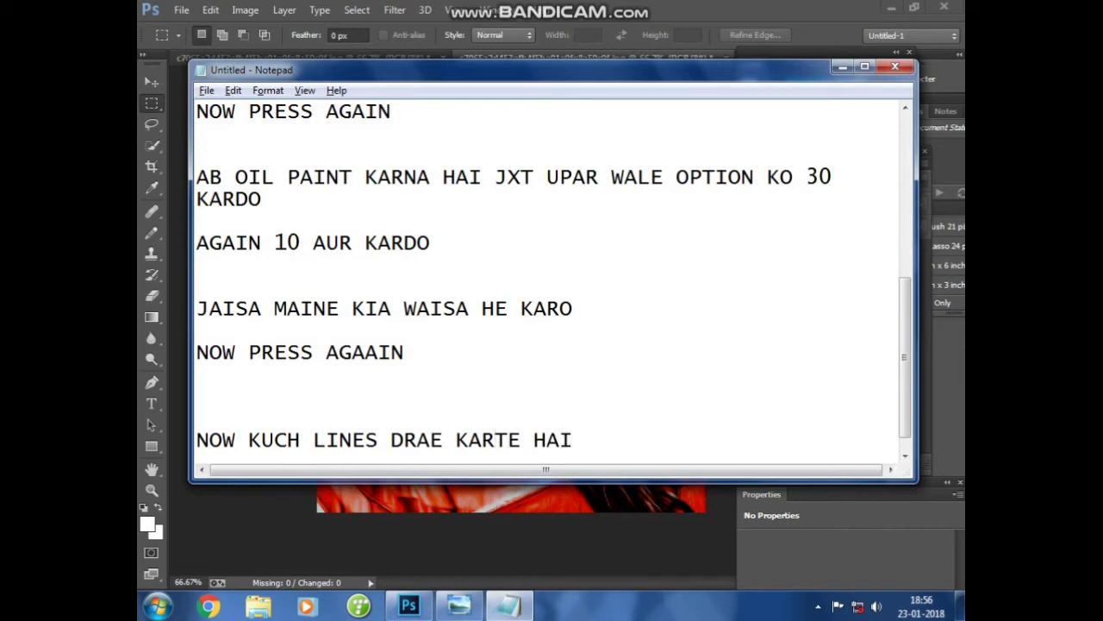
key("alt+Tab")
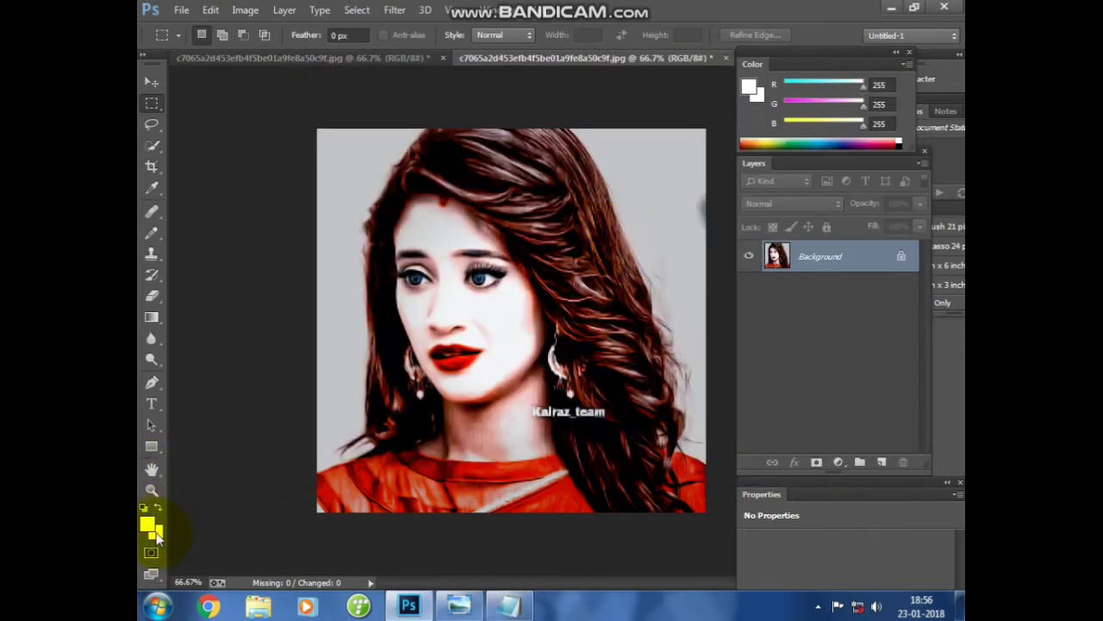
Set the background colour to pure white (#ffffff).
left_click(531, 10)
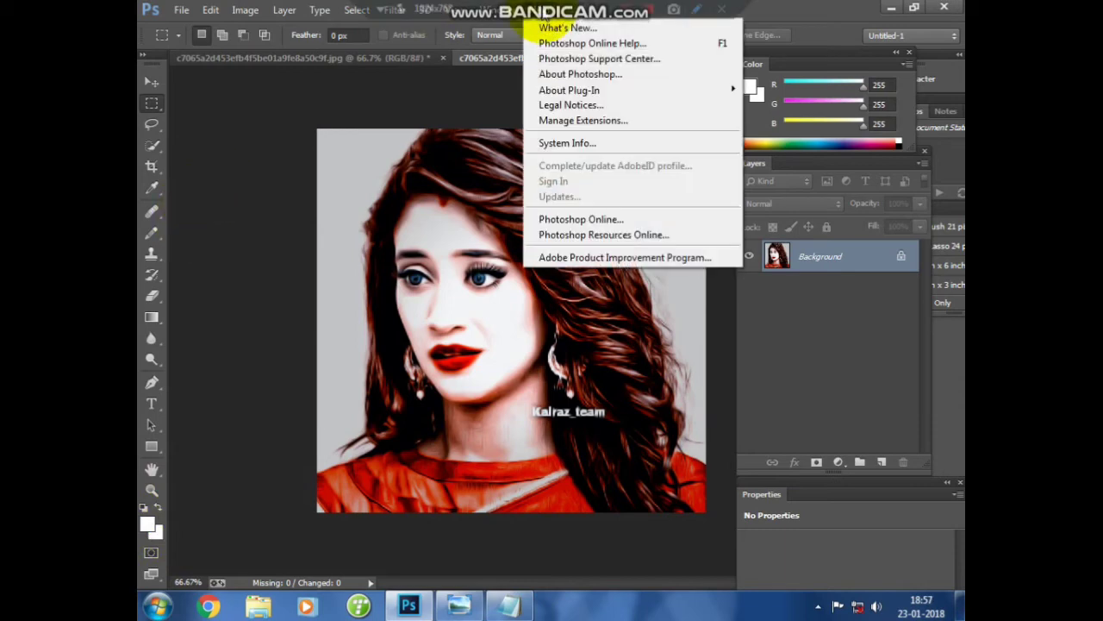
left_click(531, 10)
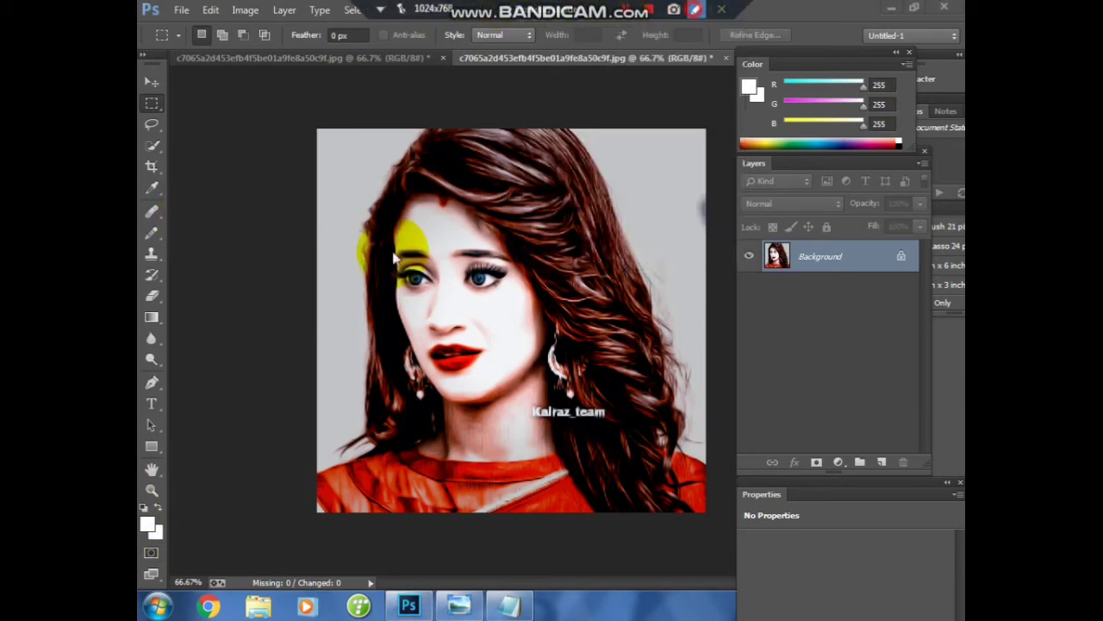
left_click(151, 489)
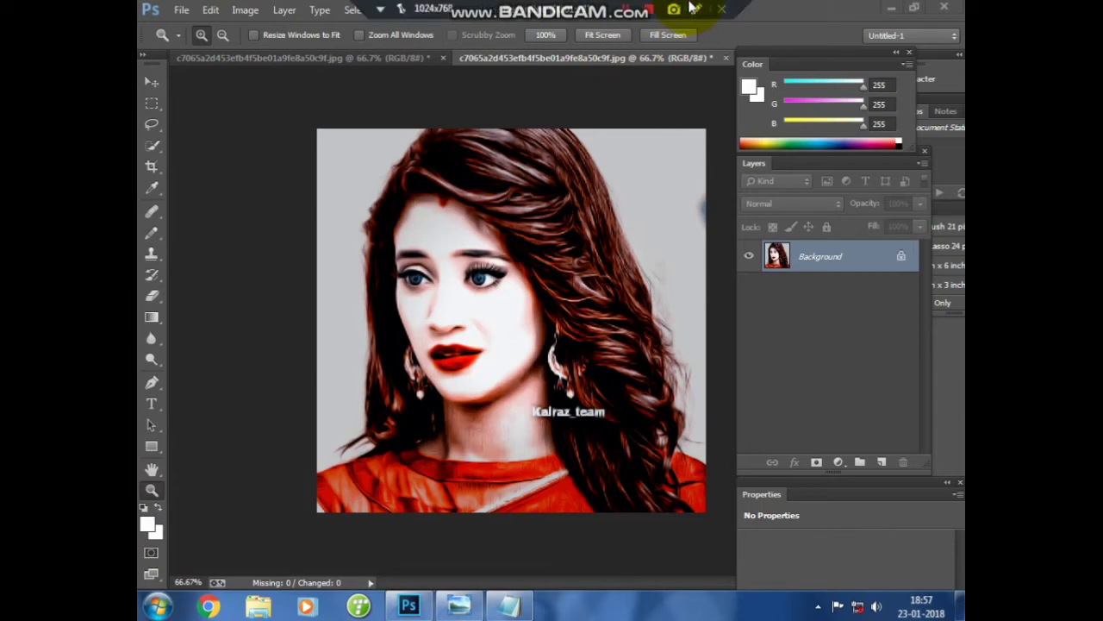
left_click(694, 12)
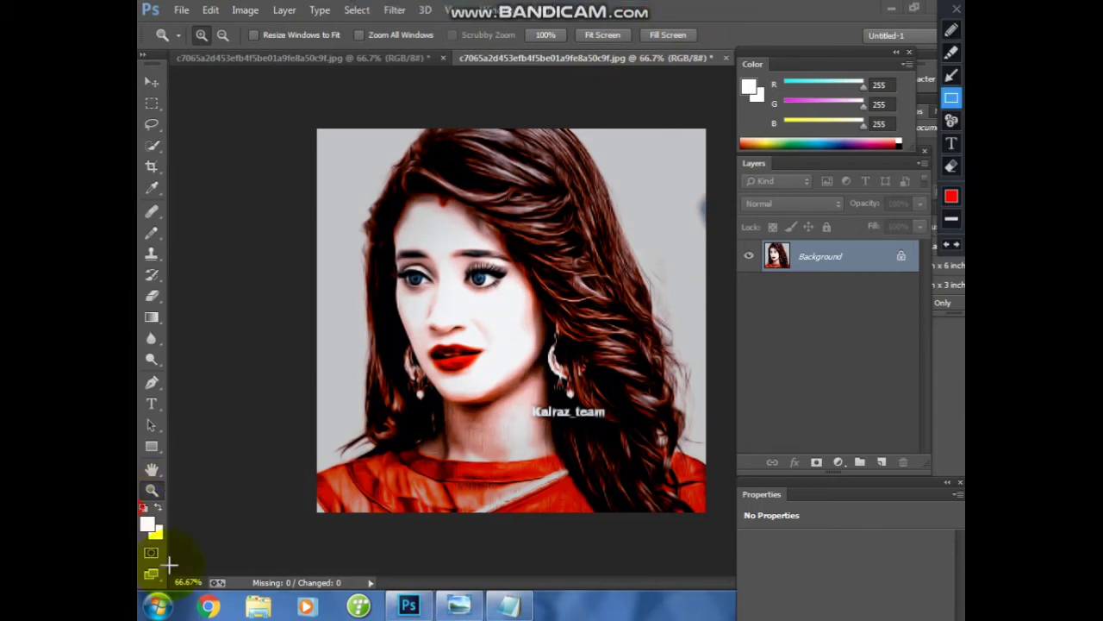
mouse_move(139, 507)
left_mouse_down()
mouse_move(176, 568)
mouse_move(198, 559)
left_mouse_up()
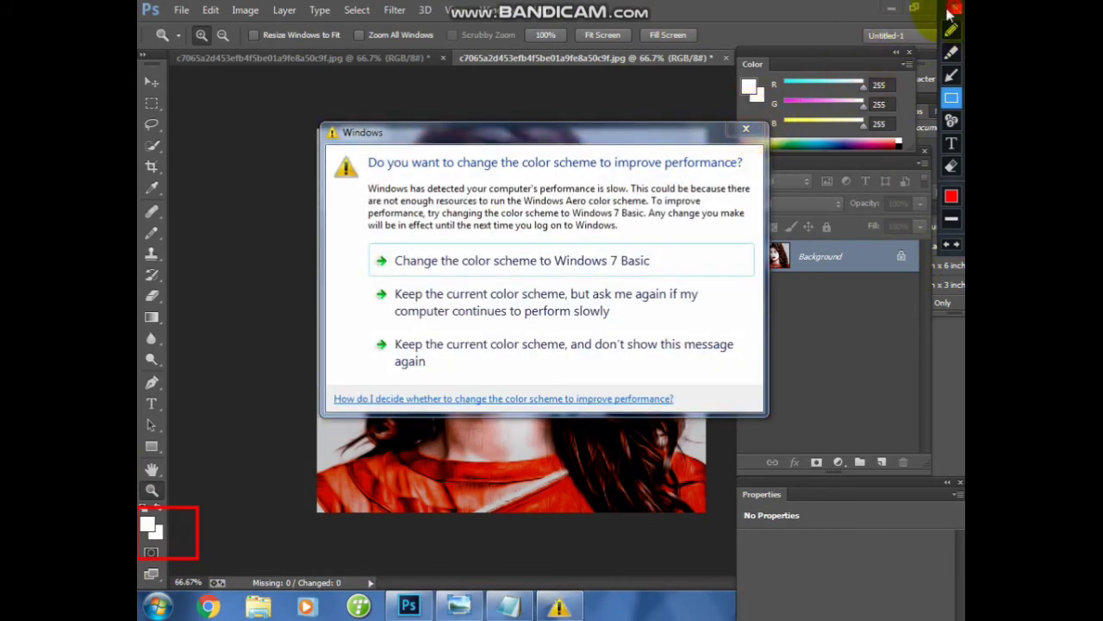
left_click(746, 131)
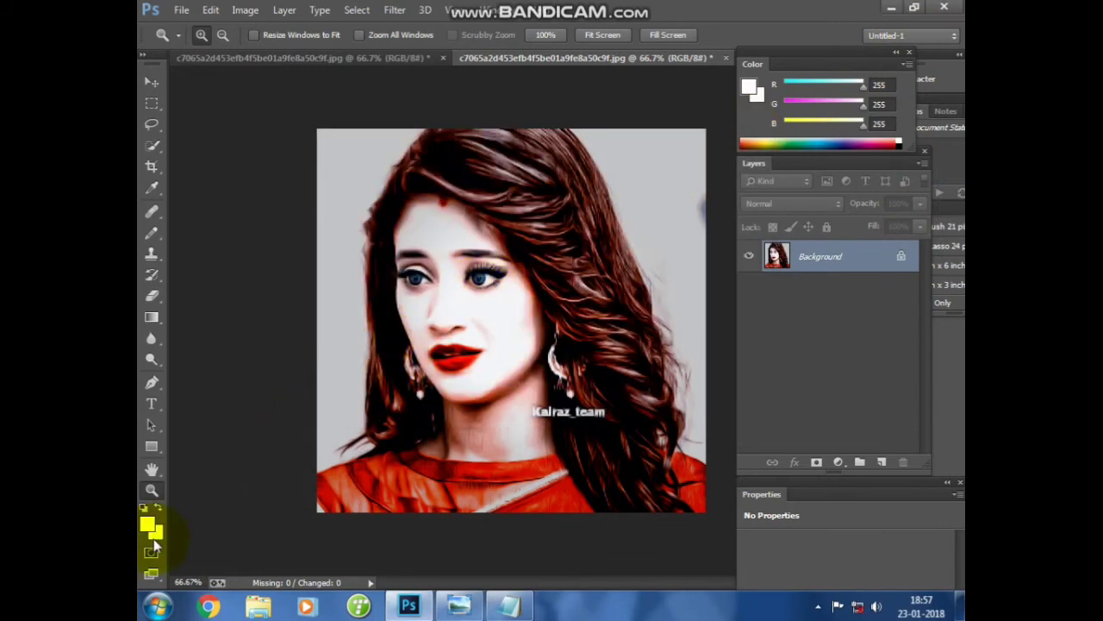
left_click(157, 531)
left_click_drag(364, 153, 336, 136)
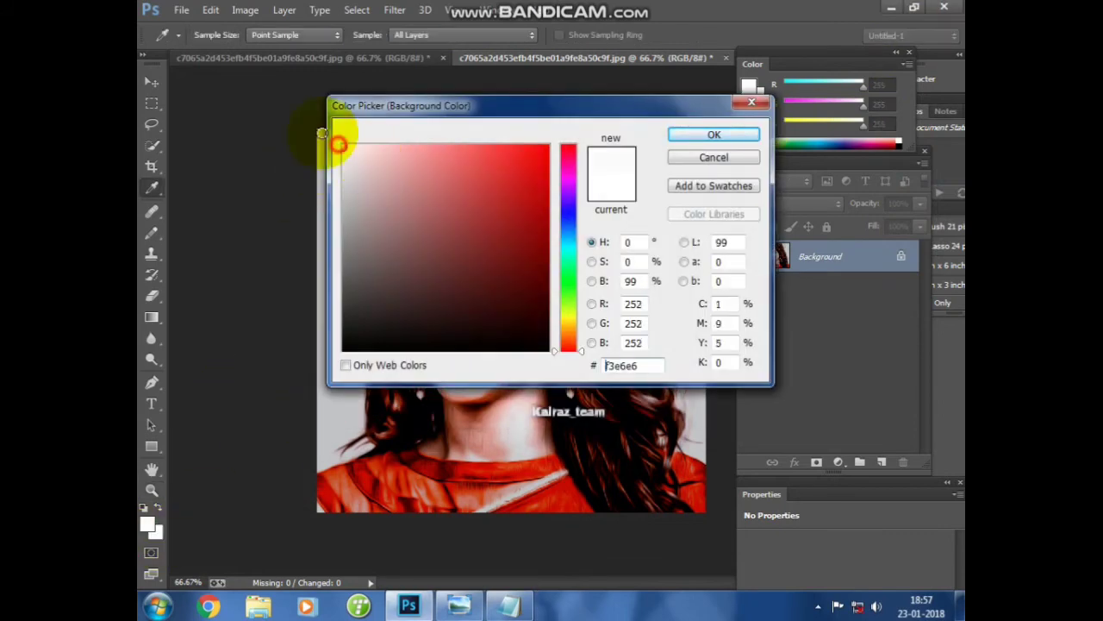
left_click(712, 135)
Select the Rectangle tool in Shape mode with white fill and a 3 pt stroke.
key("z")
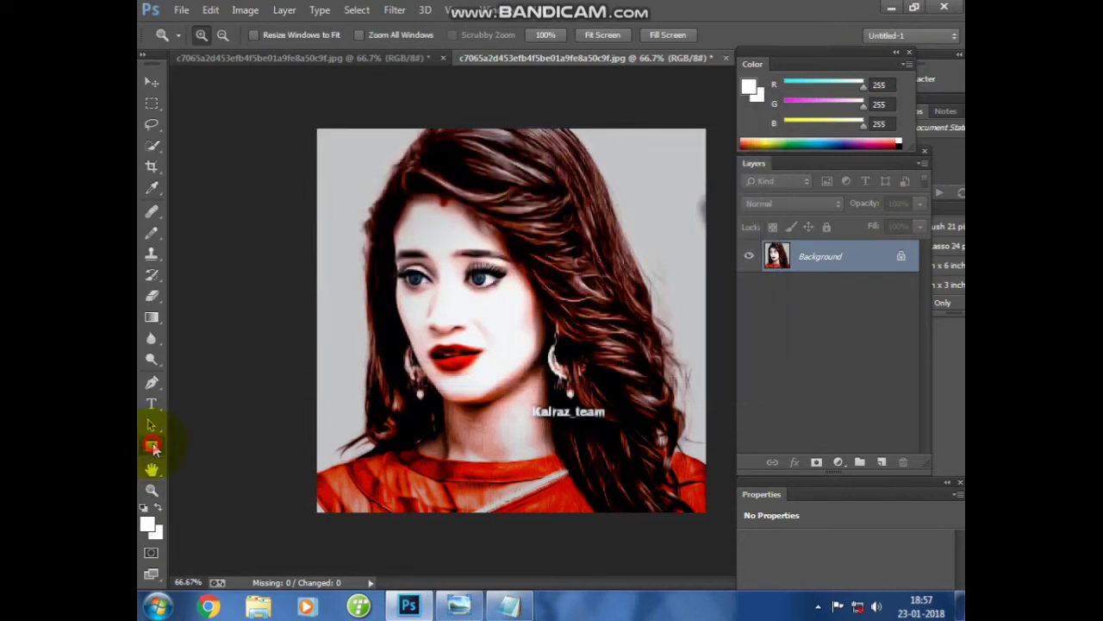
left_click(151, 447)
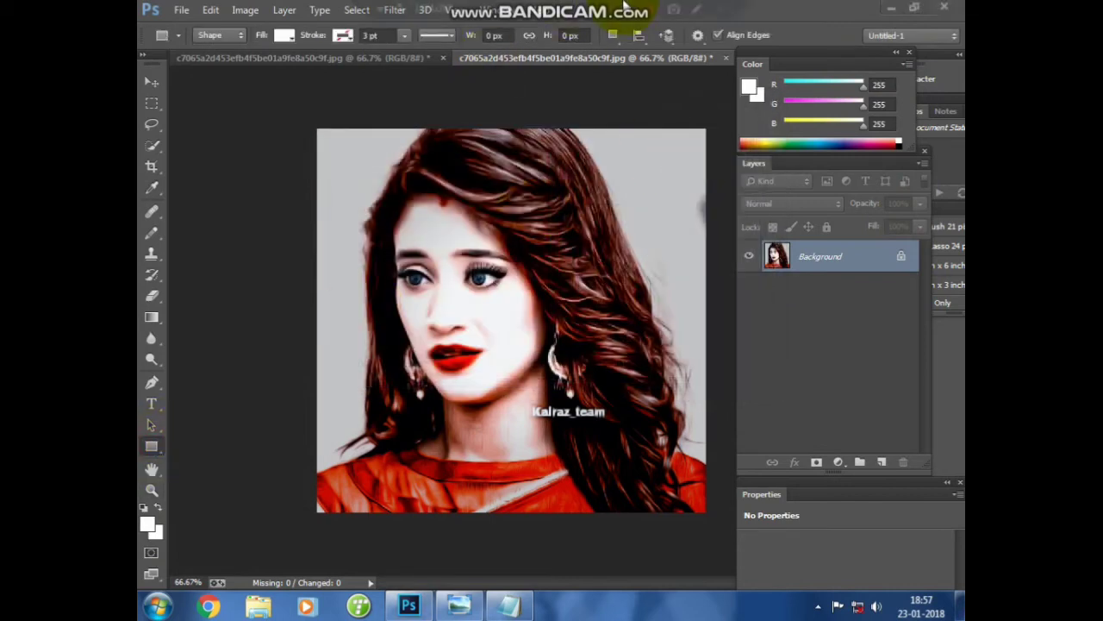
left_click(696, 10)
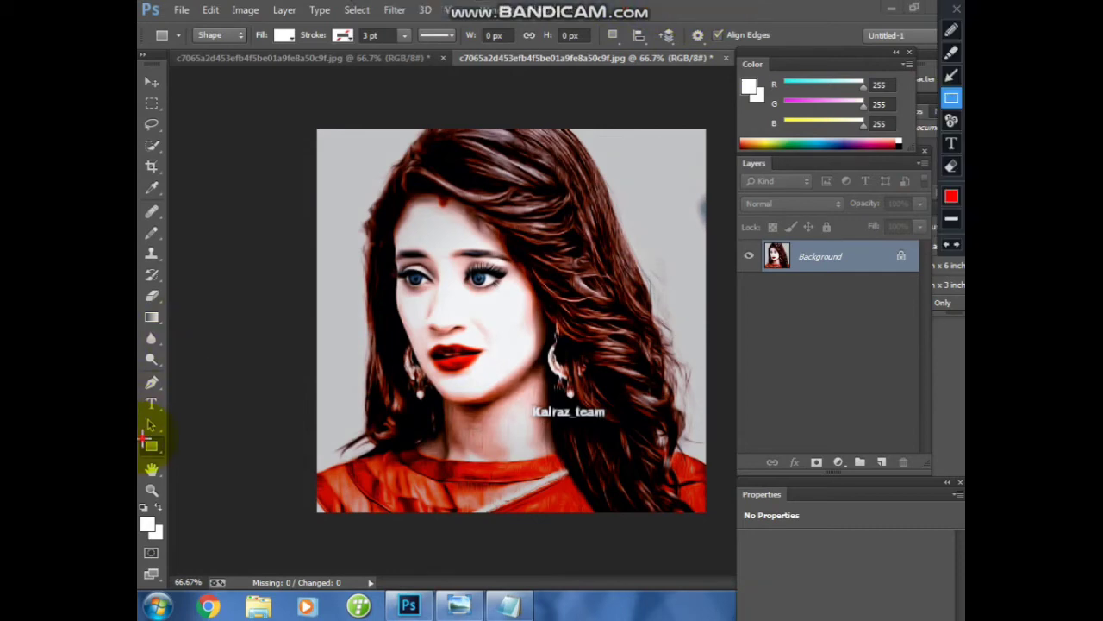
left_click_drag(142, 438, 216, 479)
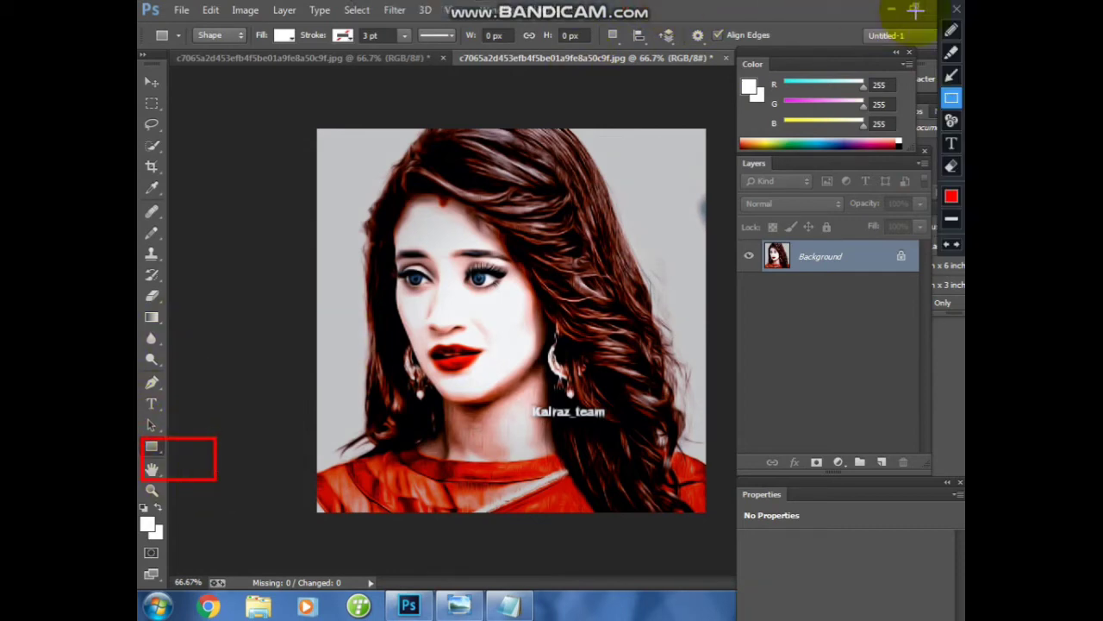
left_click(955, 10)
Note 'PEHLE COLOR KO WHITE KARO PHIR RETANGLE OPTION PE CLIC KAR' in Notepad, then bring Photoshop back.
key("alt+Tab")
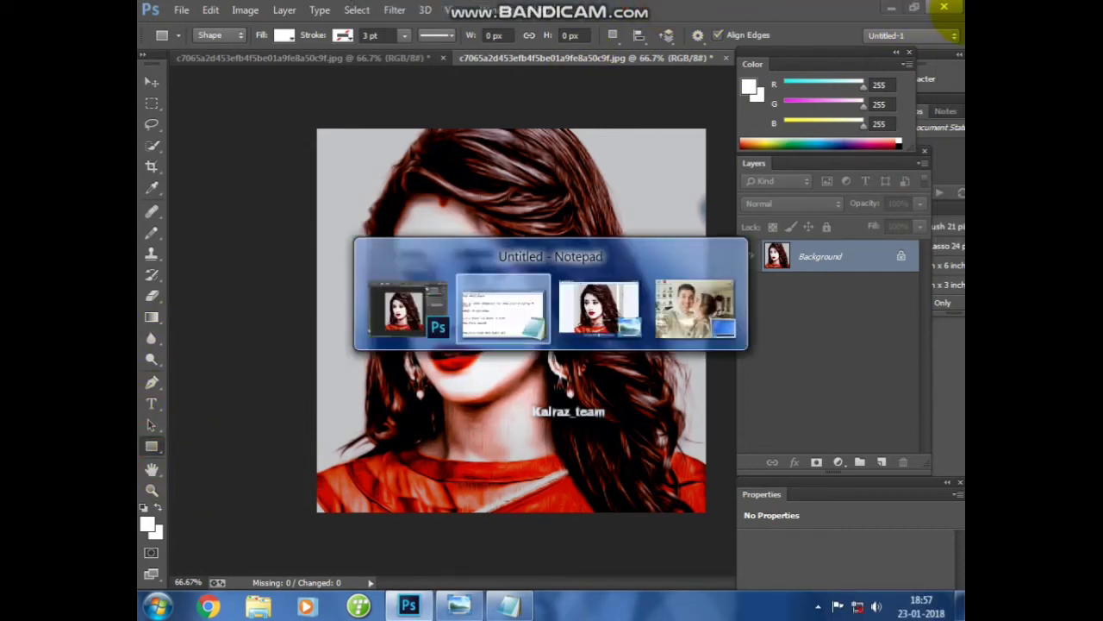
key("Return")
key("Return")
type("PEHLE COL")
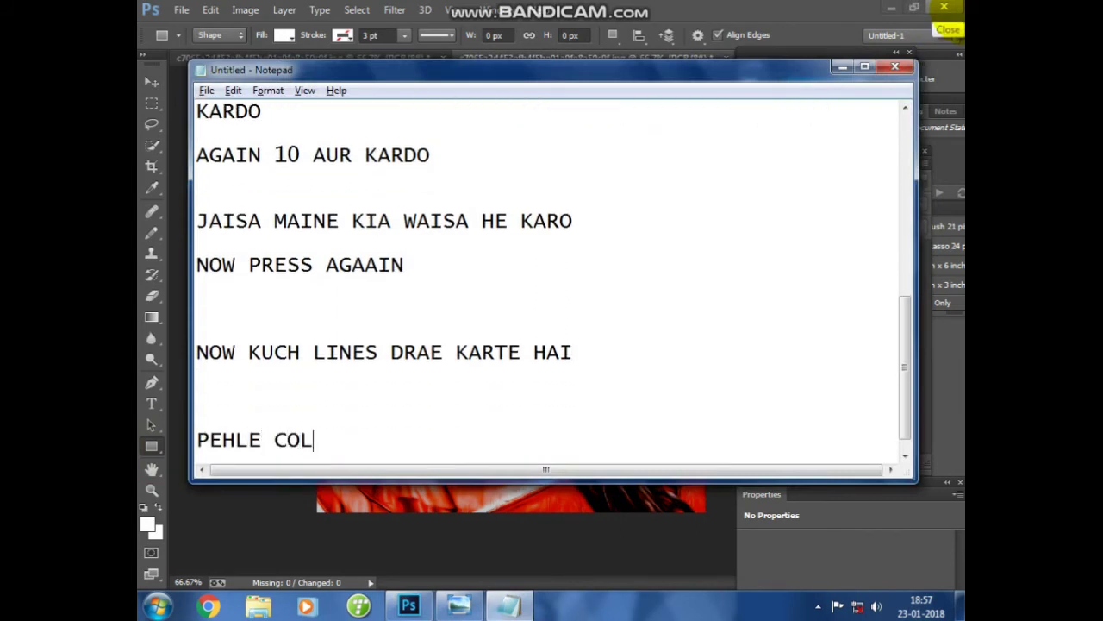
type("OR KO W")
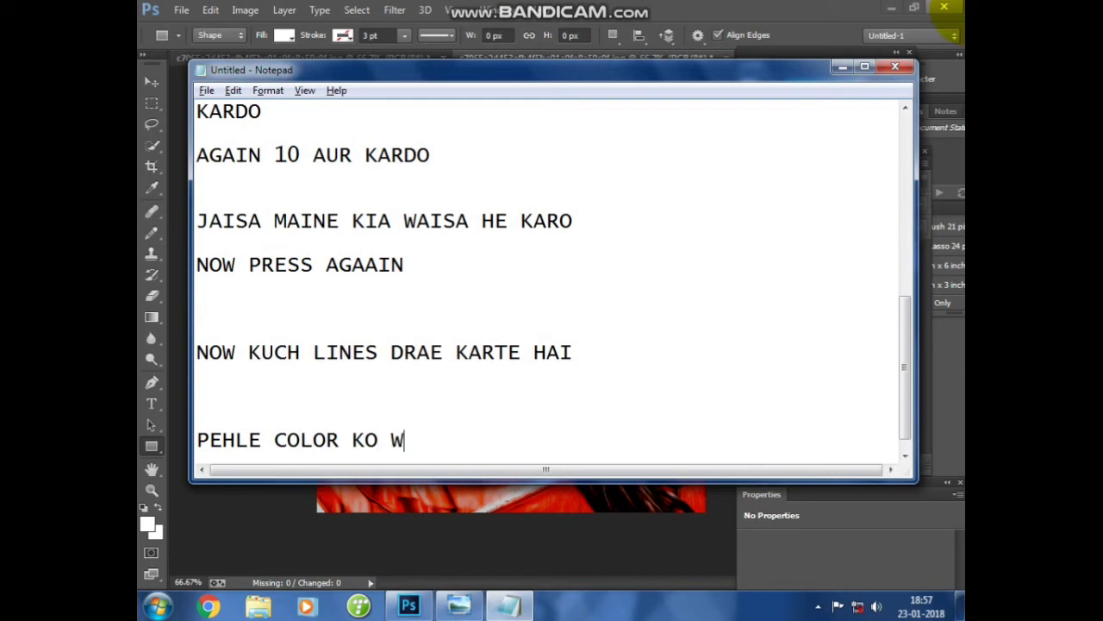
type("HITE KARO")
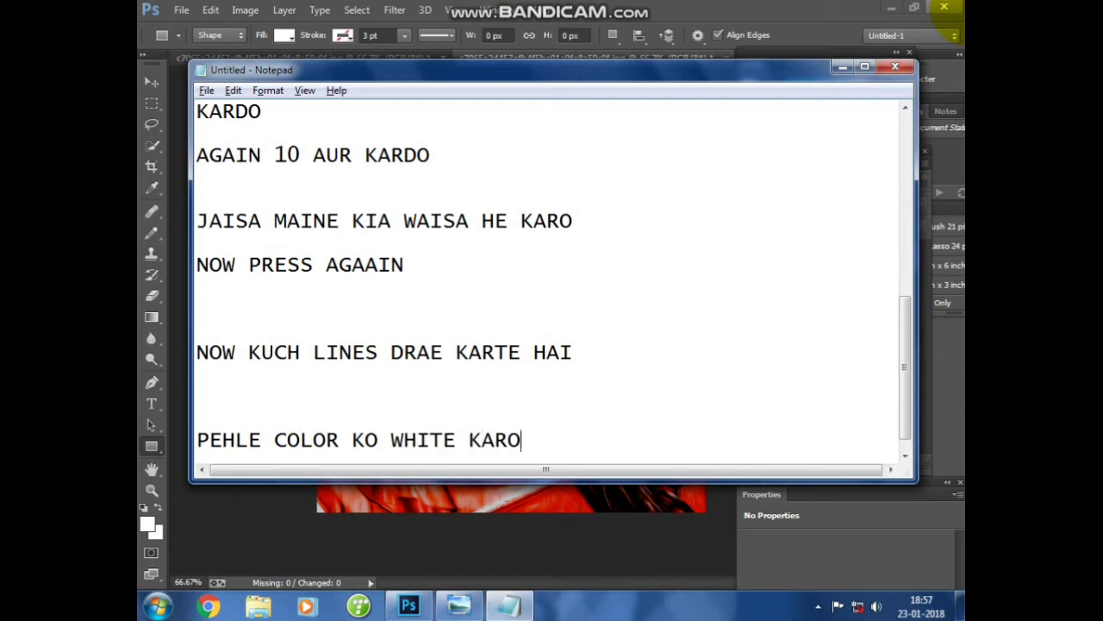
type(" PHIR RETANGLE")
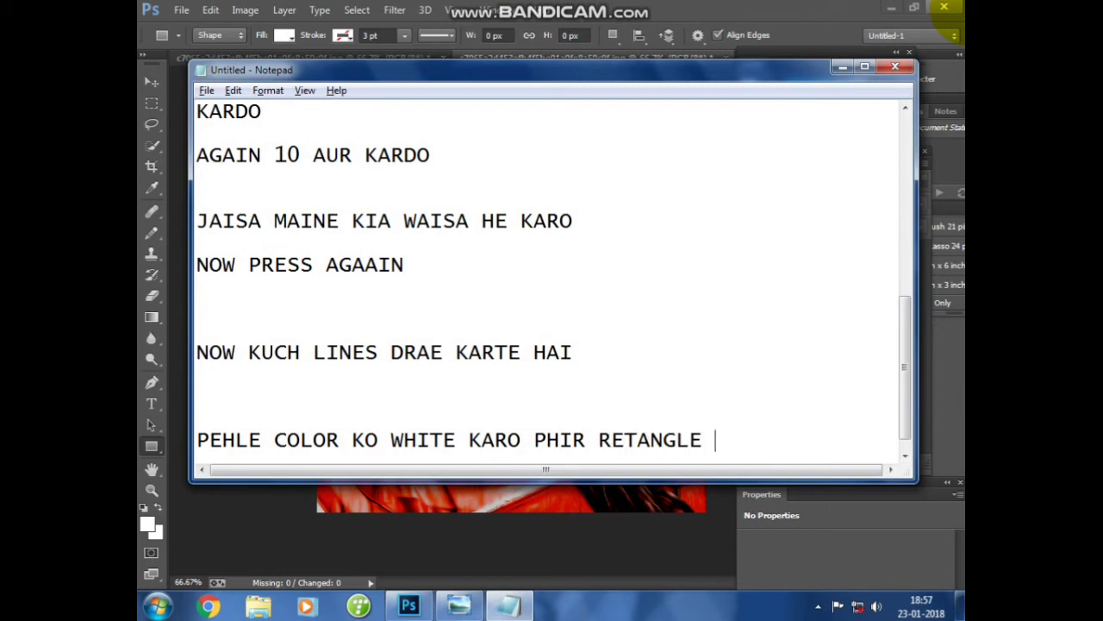
type("TION PE CLI")
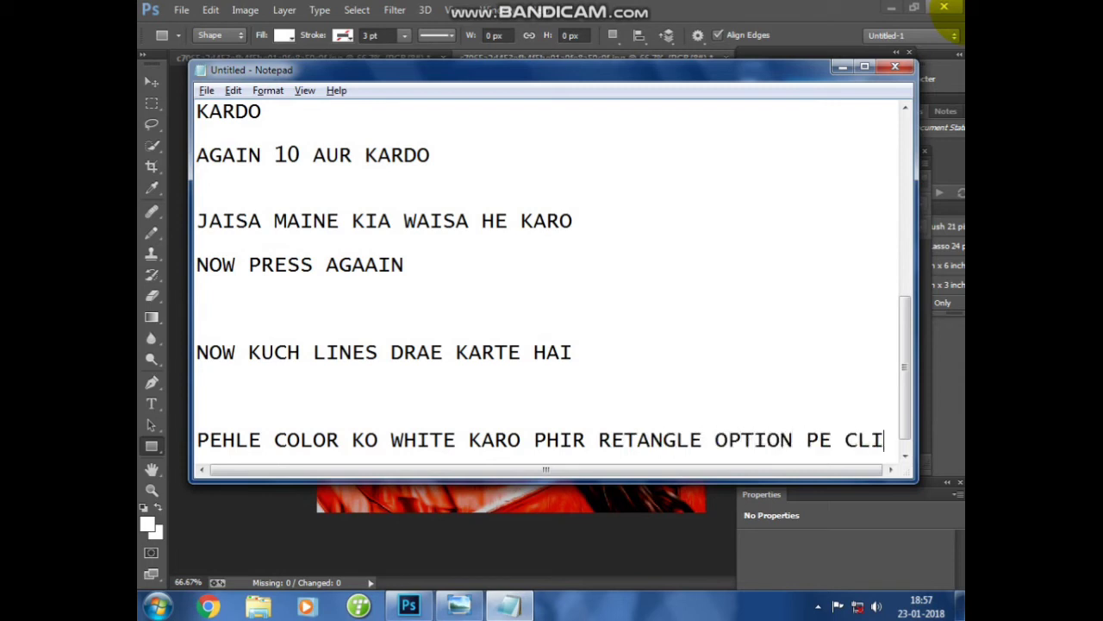
type("K")
key("Return")
type("KAR")
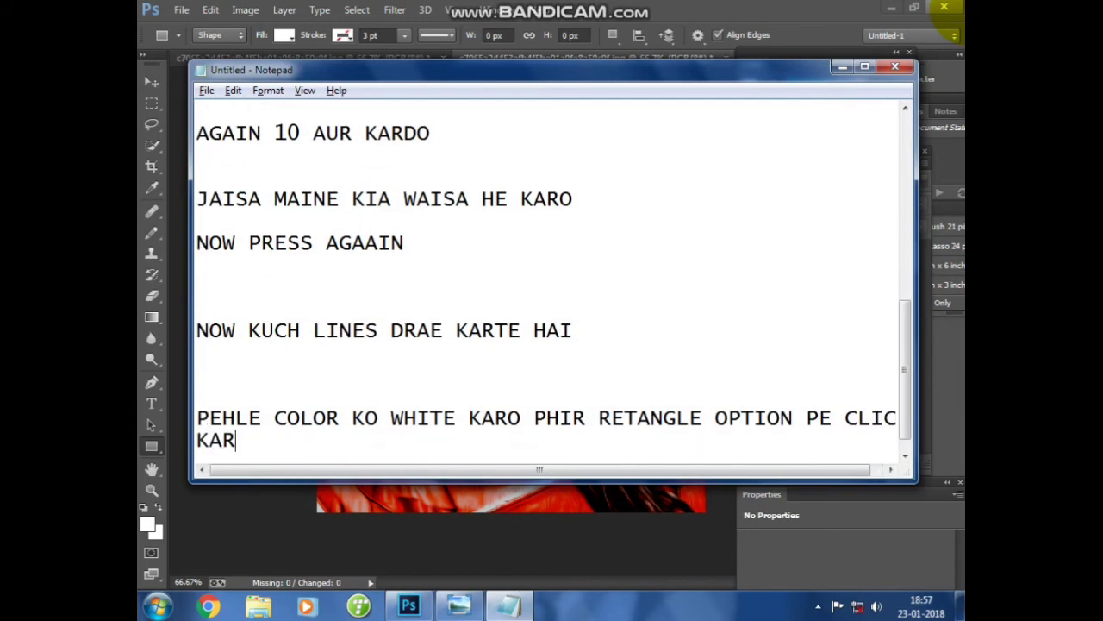
key("alt+Tab")
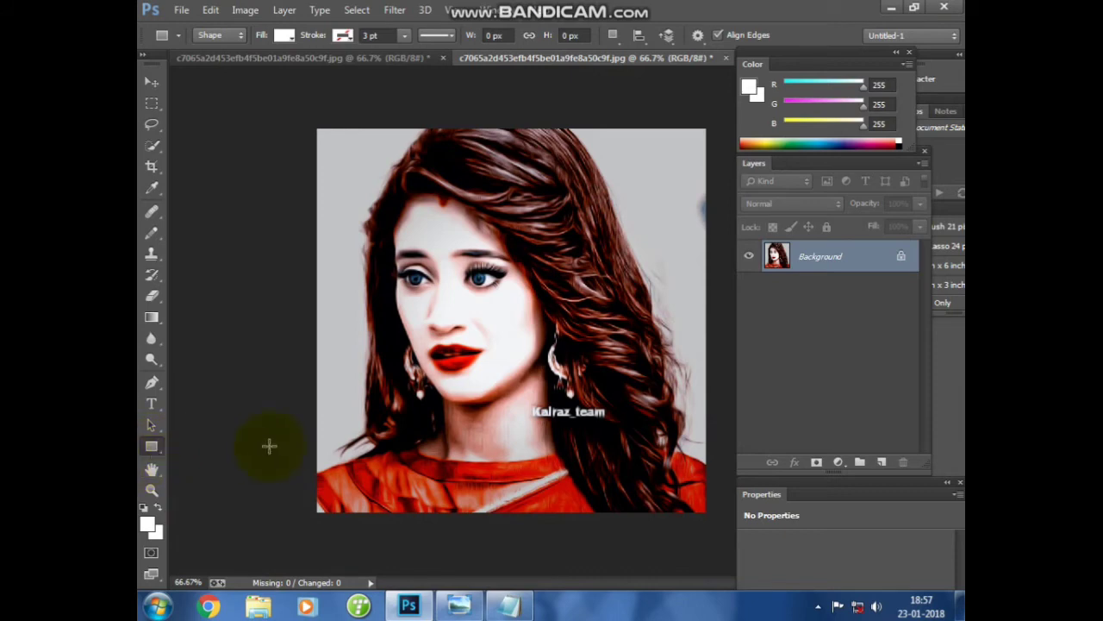
Draw a thin white horizontal bar across the lower portrait and a vertical line at the left edge.
left_click_drag(316, 442, 707, 444)
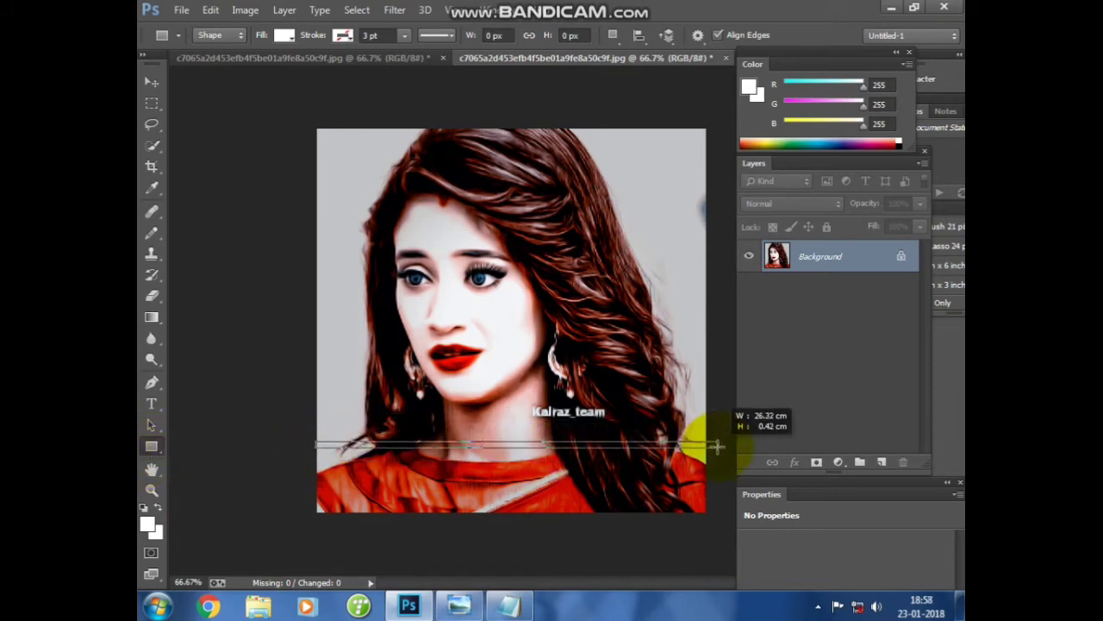
left_click_drag(707, 444, 716, 445)
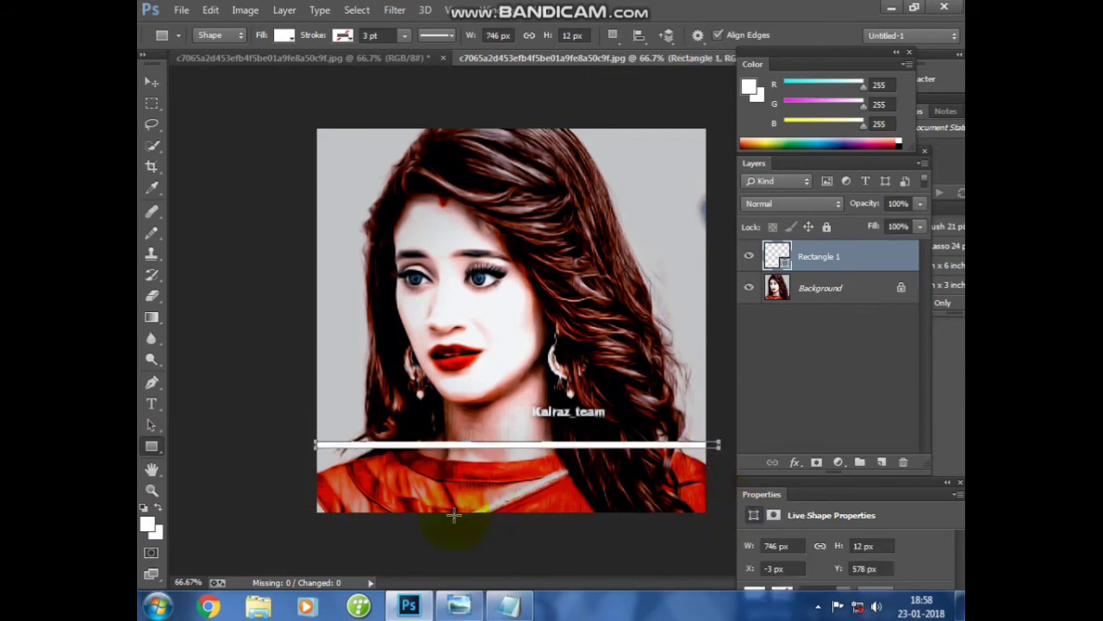
left_click_drag(316, 129, 315, 478)
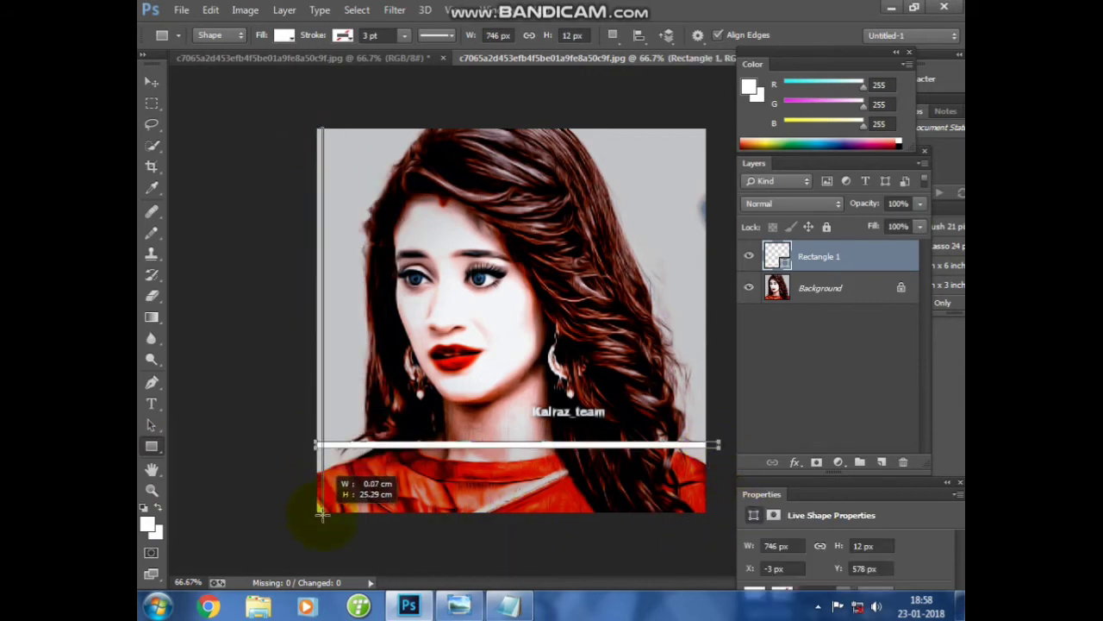
left_click_drag(315, 479, 319, 534)
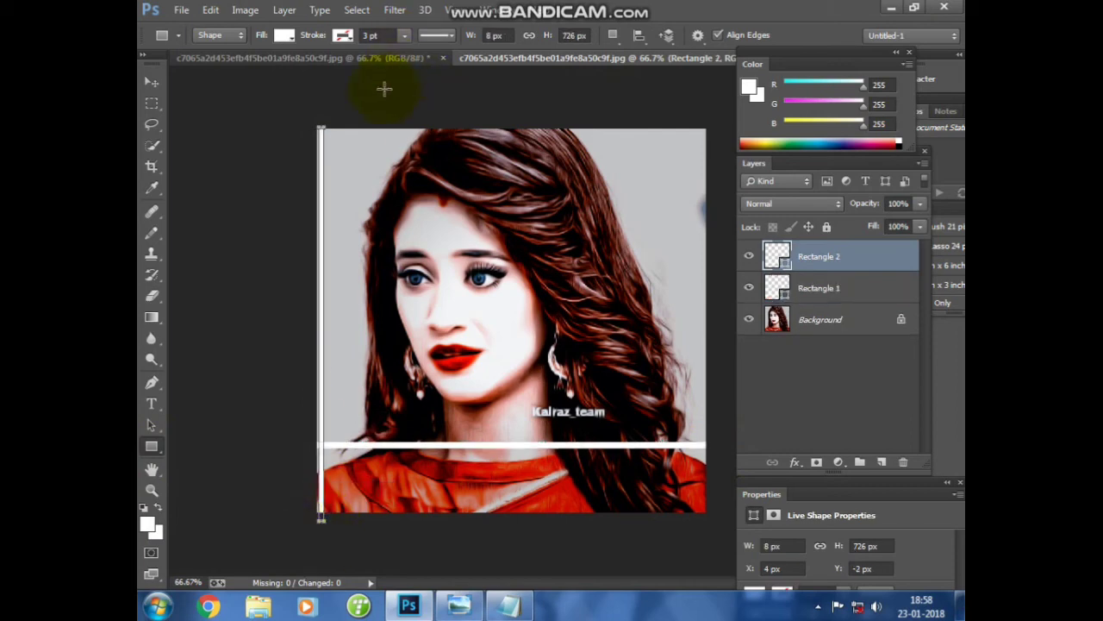
Draw a thin white vertical bar near the left edge and a wider one near the right.
left_click_drag(334, 127, 339, 521)
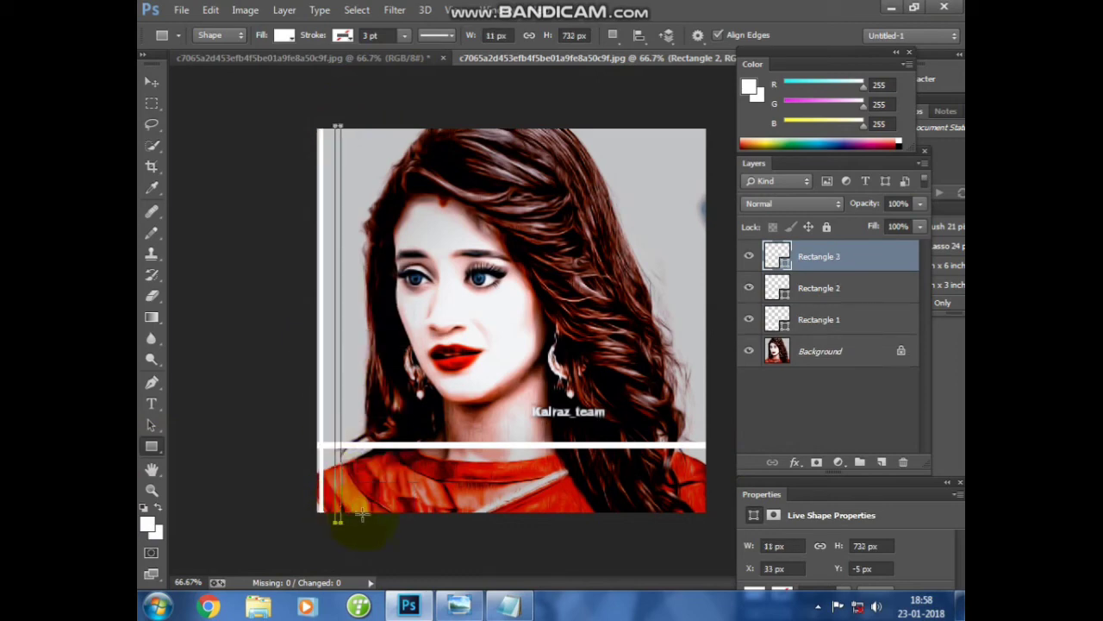
left_click(465, 522)
left_click(635, 163)
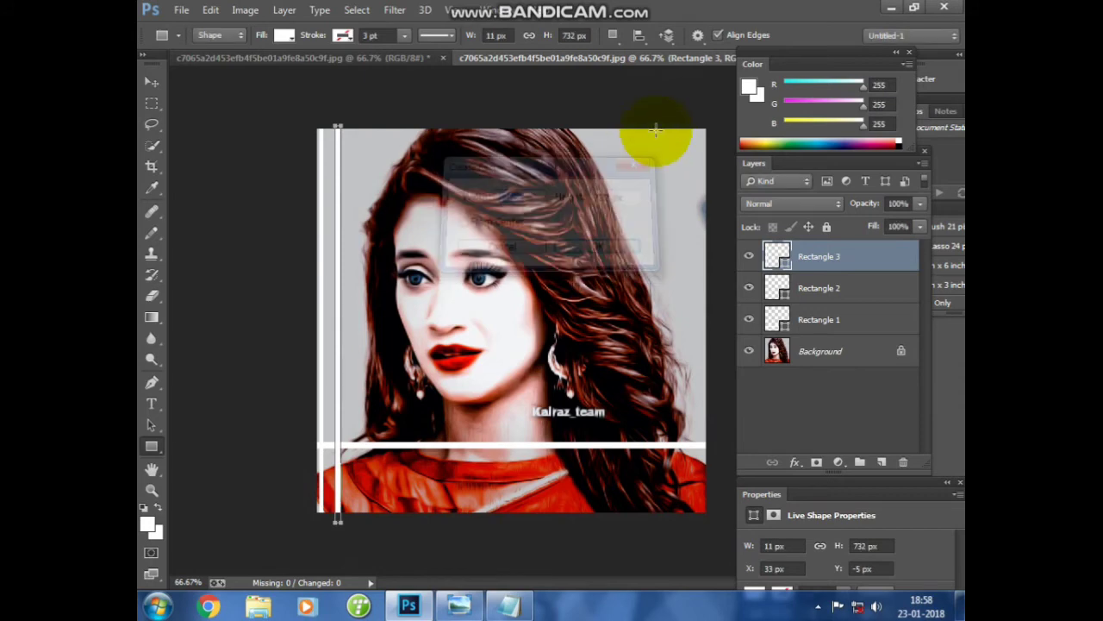
mouse_move(659, 122)
left_mouse_down()
mouse_move(695, 521)
mouse_move(681, 524)
left_mouse_up()
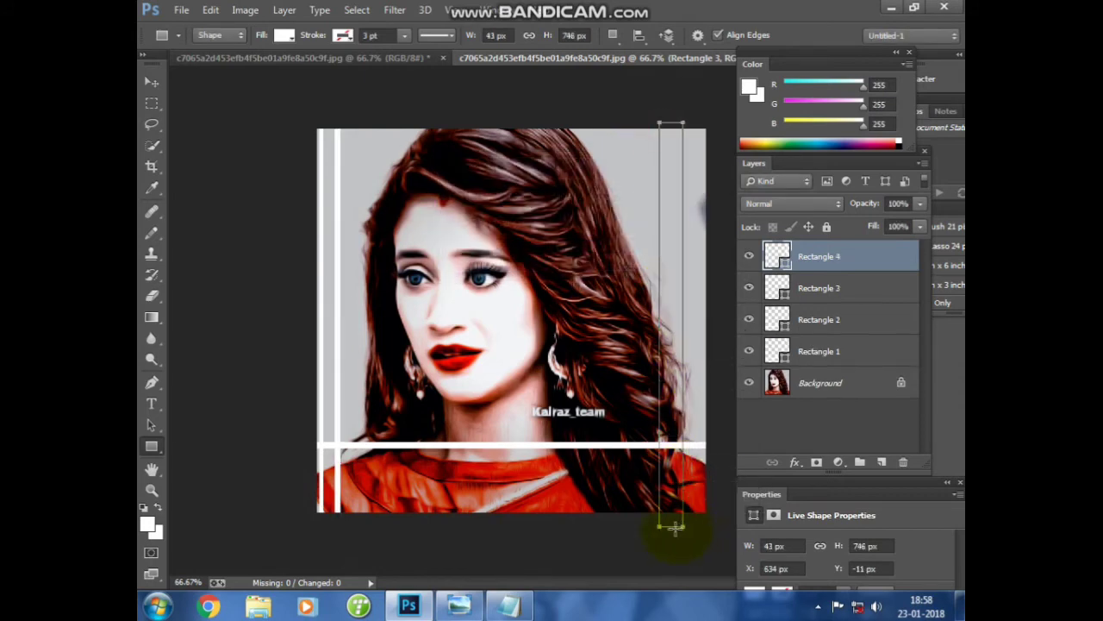
left_click(657, 450)
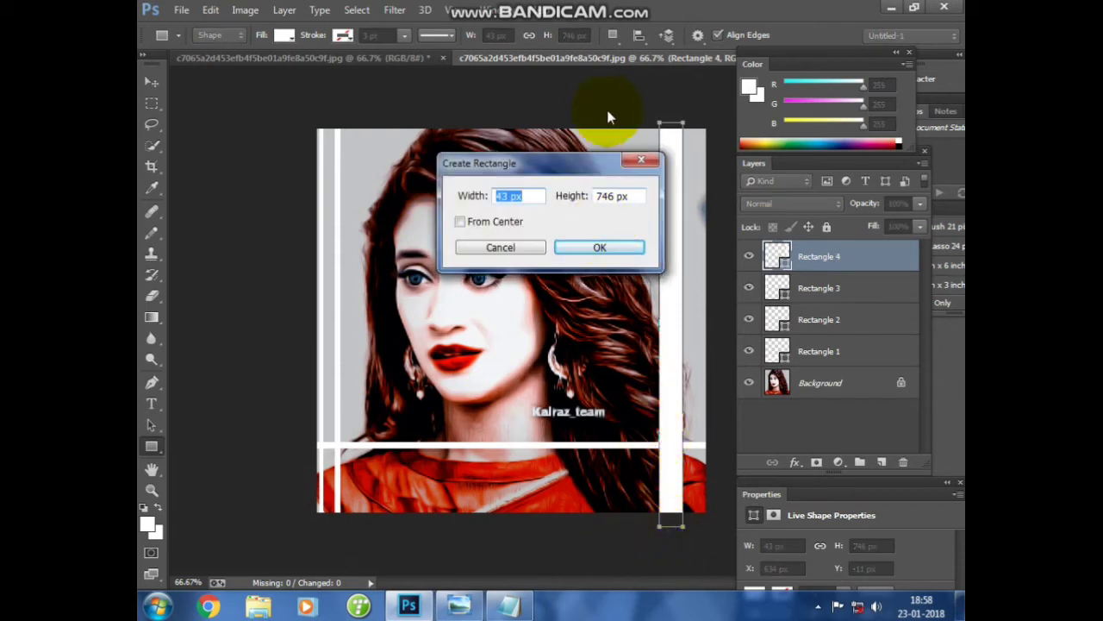
left_click(640, 160)
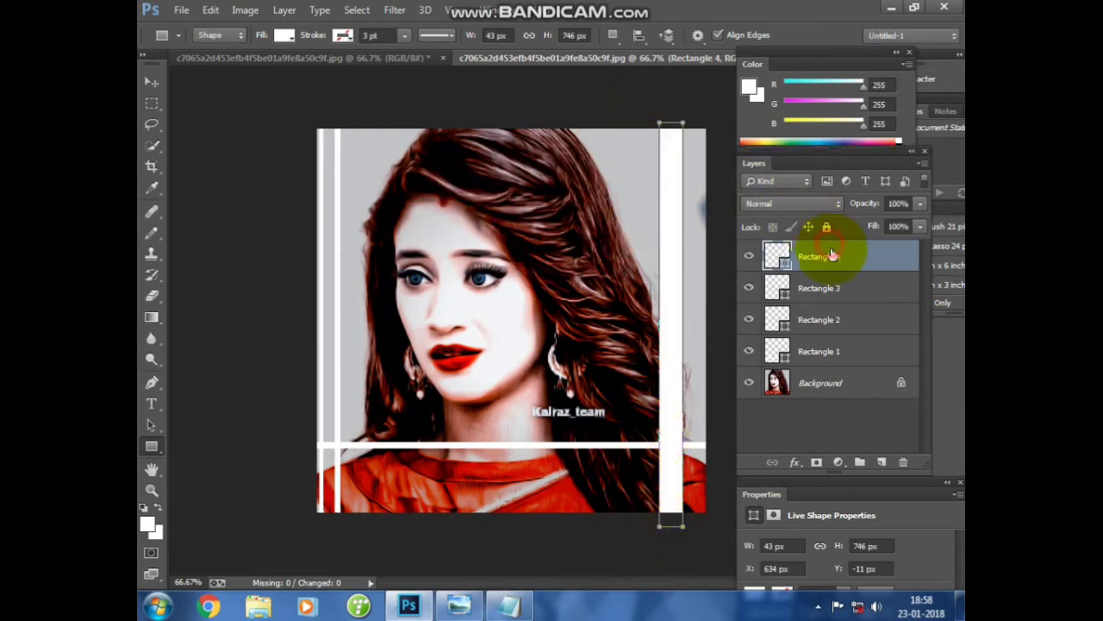
Add the note line 'AB SARE LAYERS KO OVERLAY KARDO' and minimize Notepad.
key("alt+Tab")
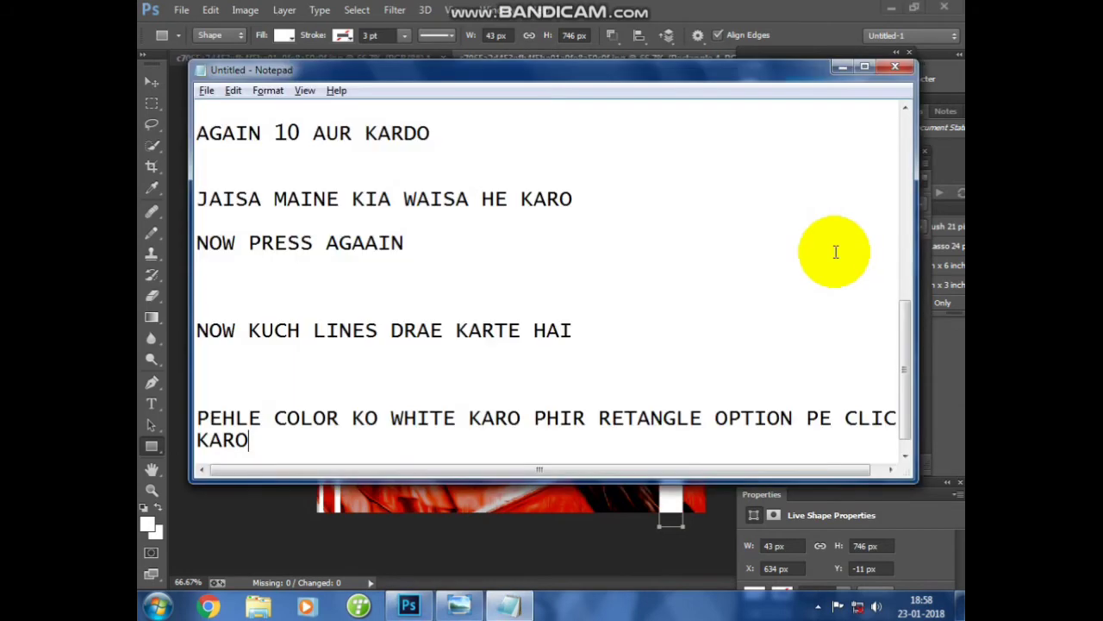
key("Return")
key("Return")
key("Return")
type("AB SARE LA")
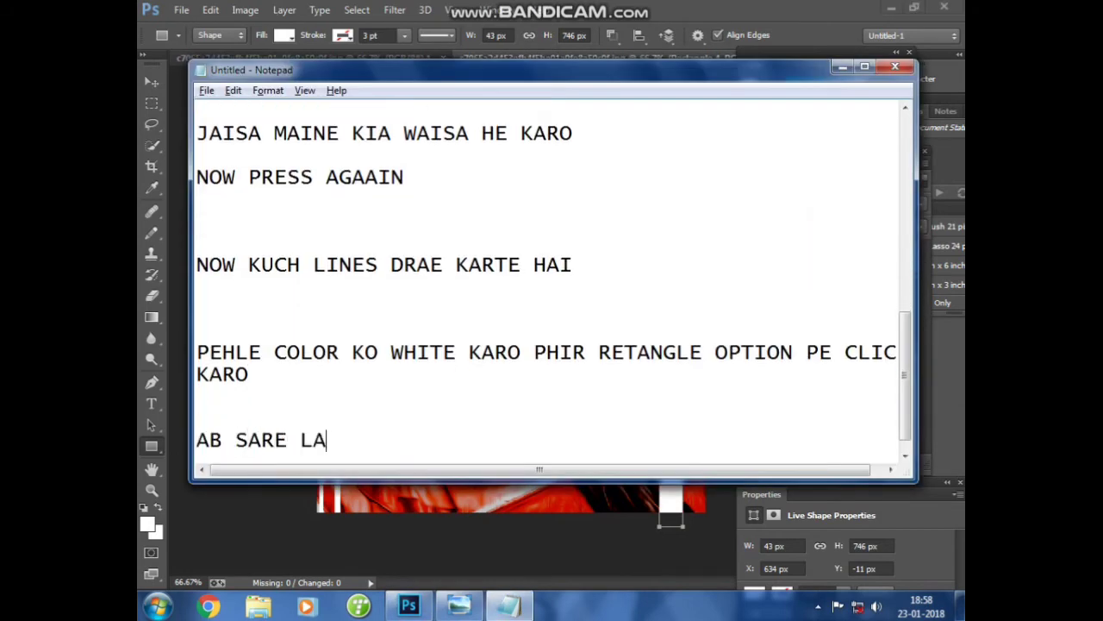
type("YERS K")
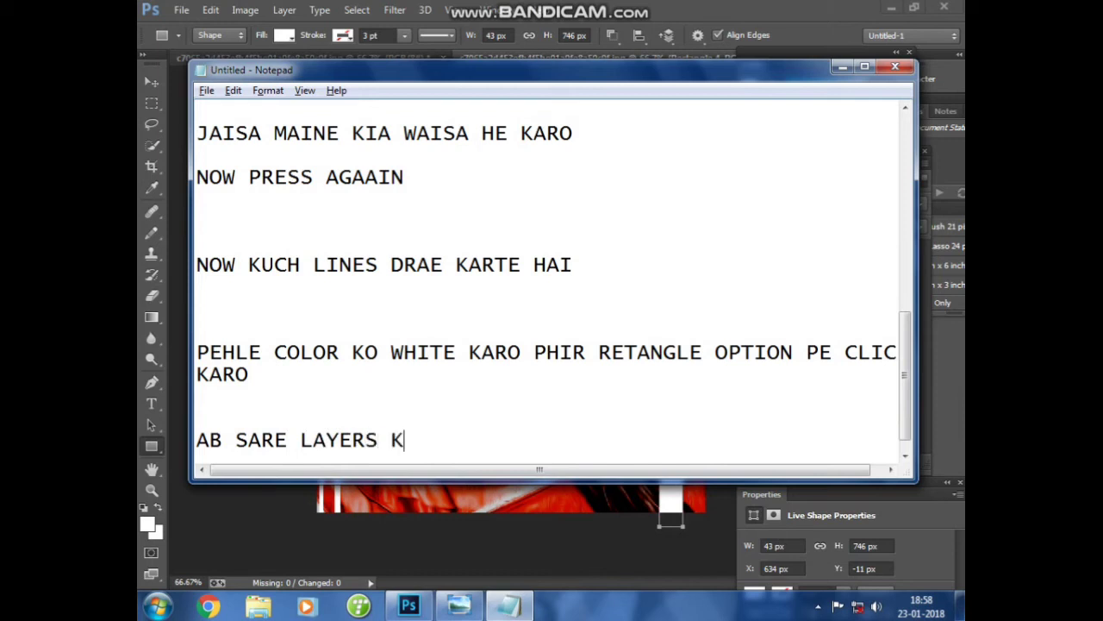
type("PO")
type("OVERLAY")
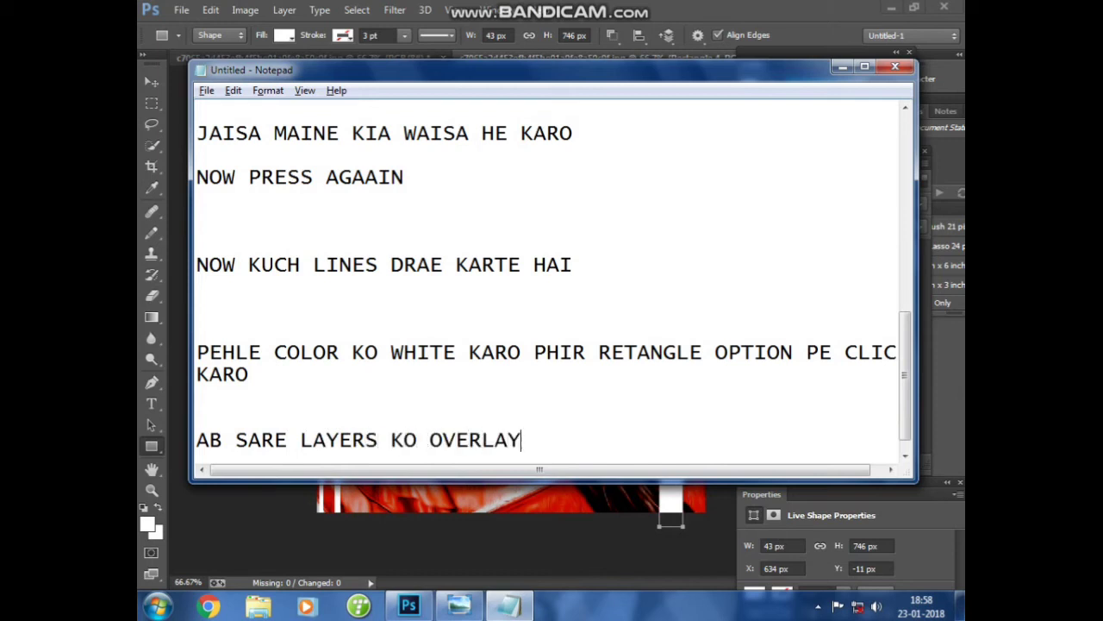
type("KARDO")
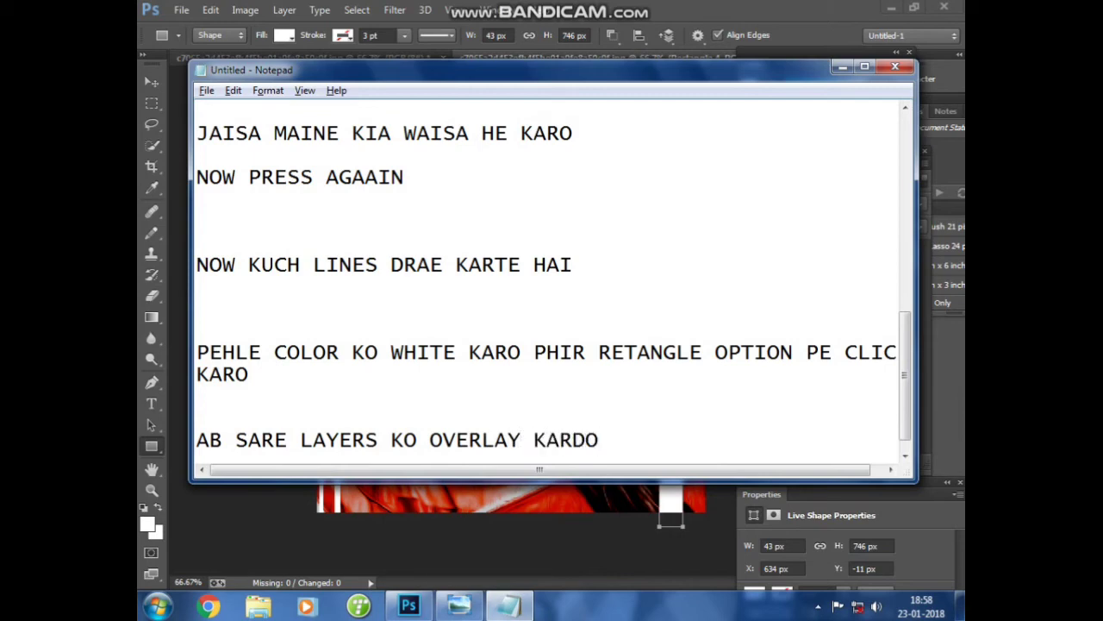
key("Return")
left_click(842, 66)
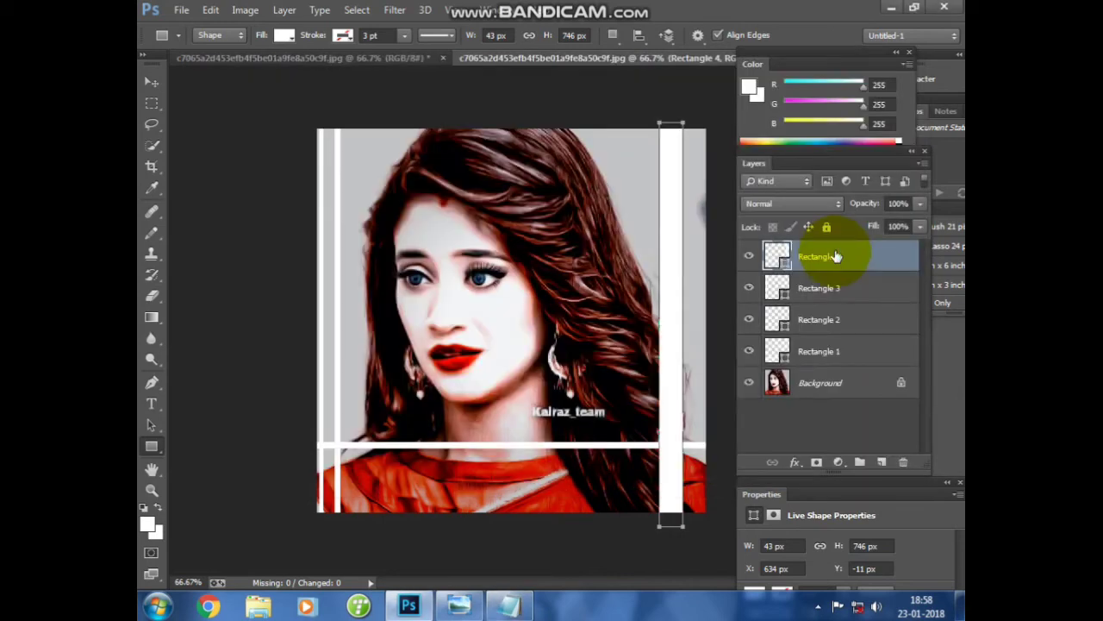
Set the Rectangle 1 and Rectangle 2 layers to Overlay blending.
left_click(827, 355)
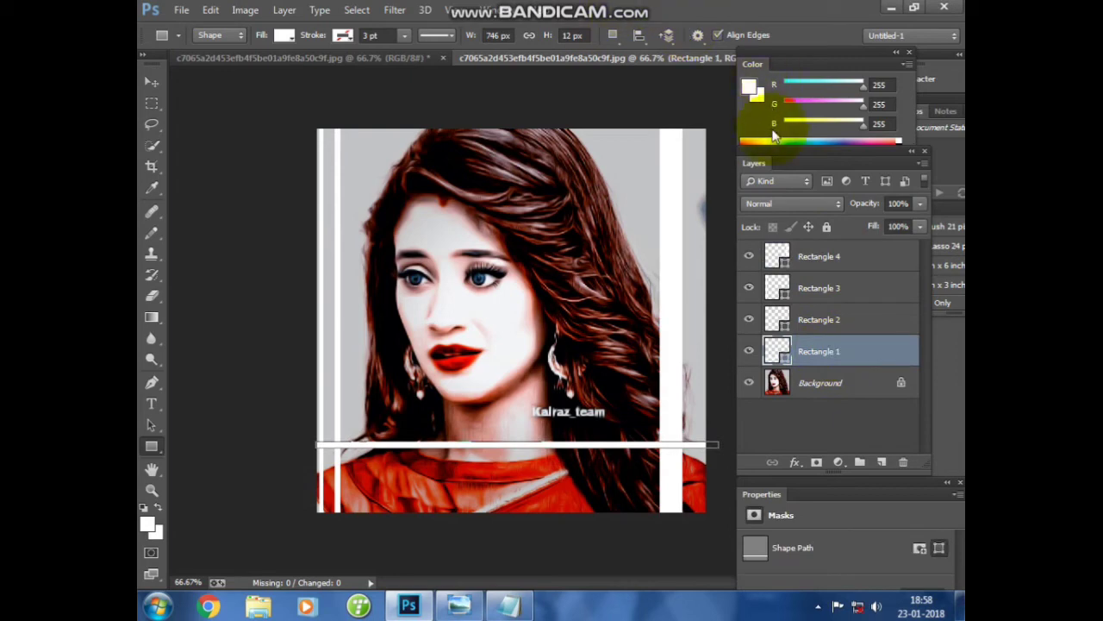
left_click(783, 204)
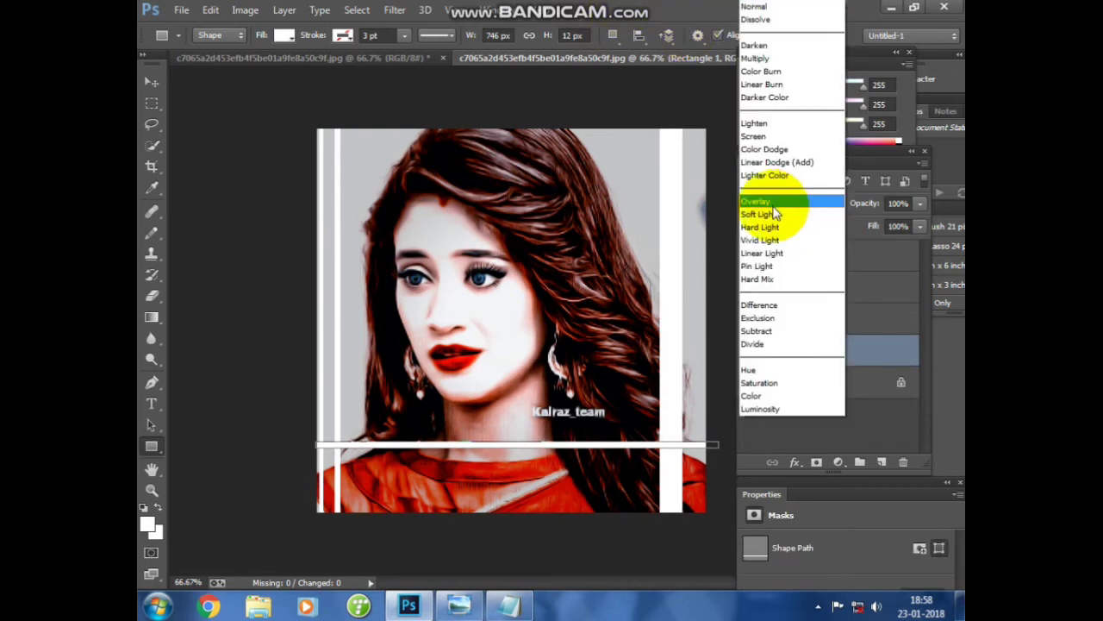
left_click(771, 206)
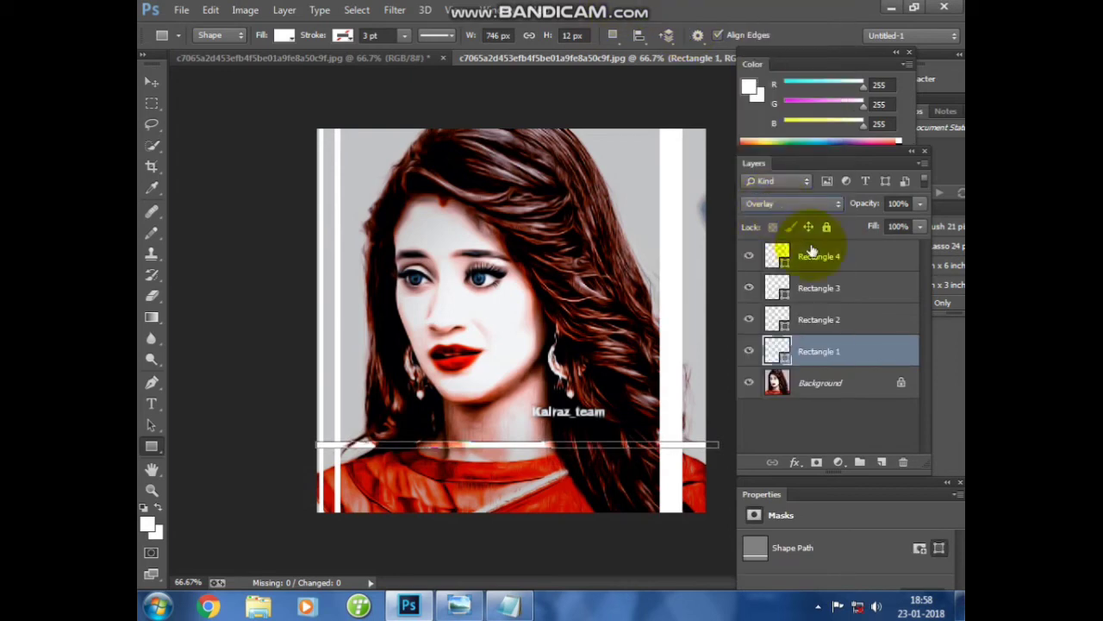
left_click(833, 320)
left_click(786, 207)
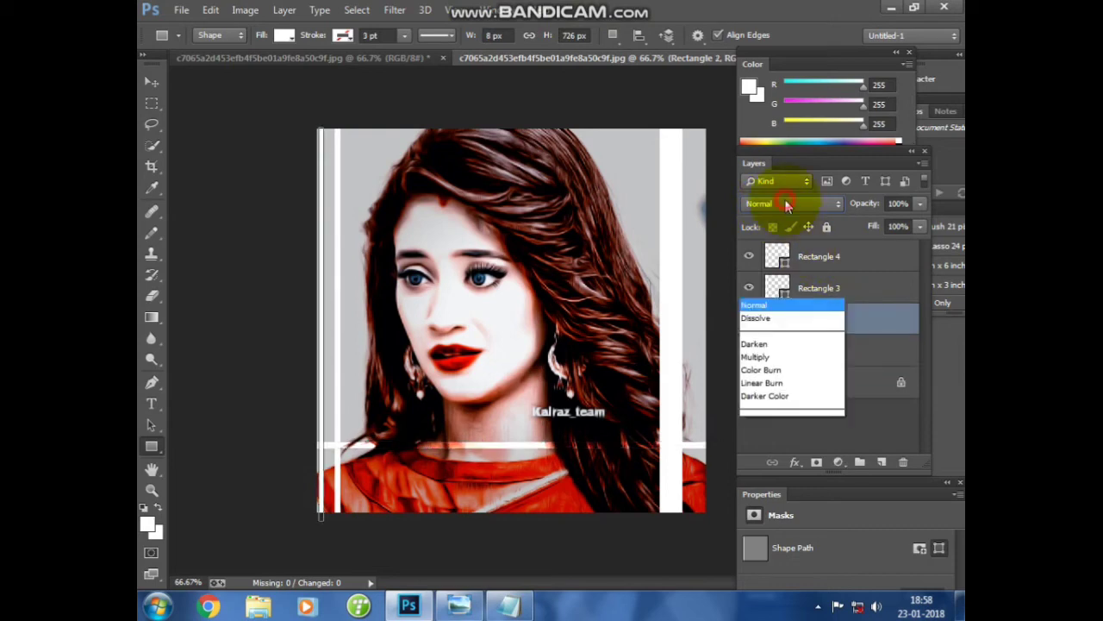
left_click(780, 204)
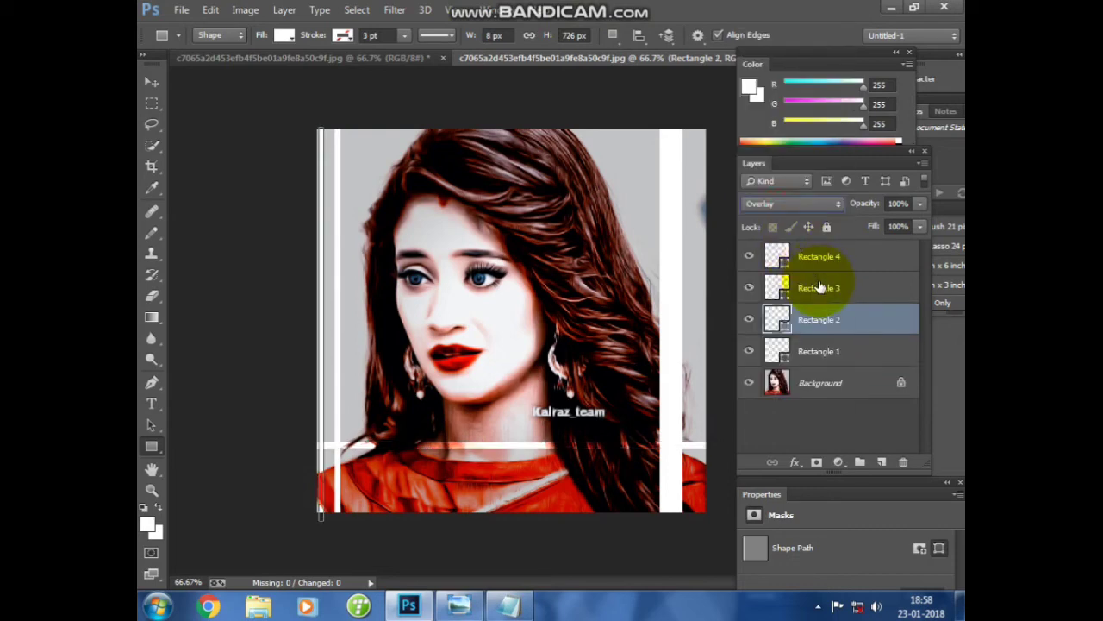
Set the Rectangle 3 and Rectangle 4 layers to Overlay blending.
left_click(814, 286)
left_click(796, 206)
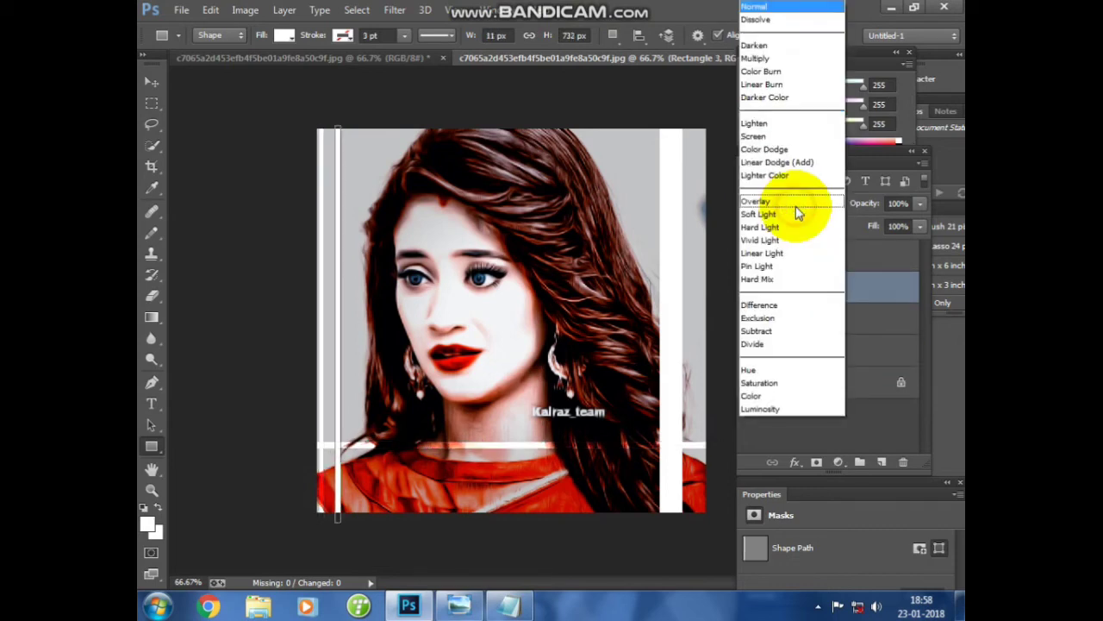
left_click(795, 204)
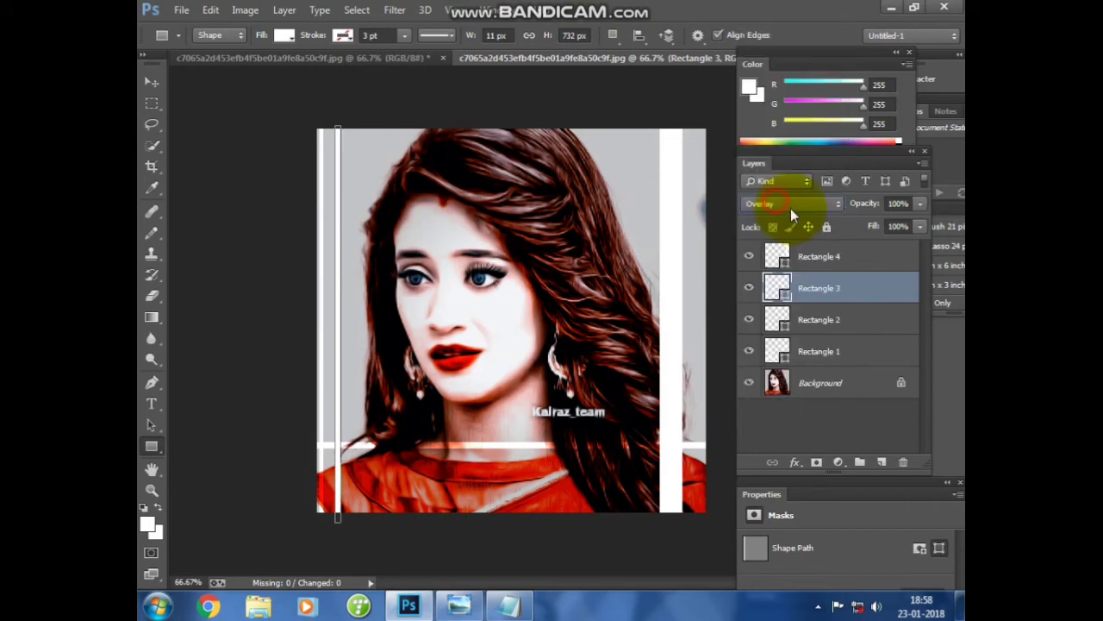
left_click(838, 256)
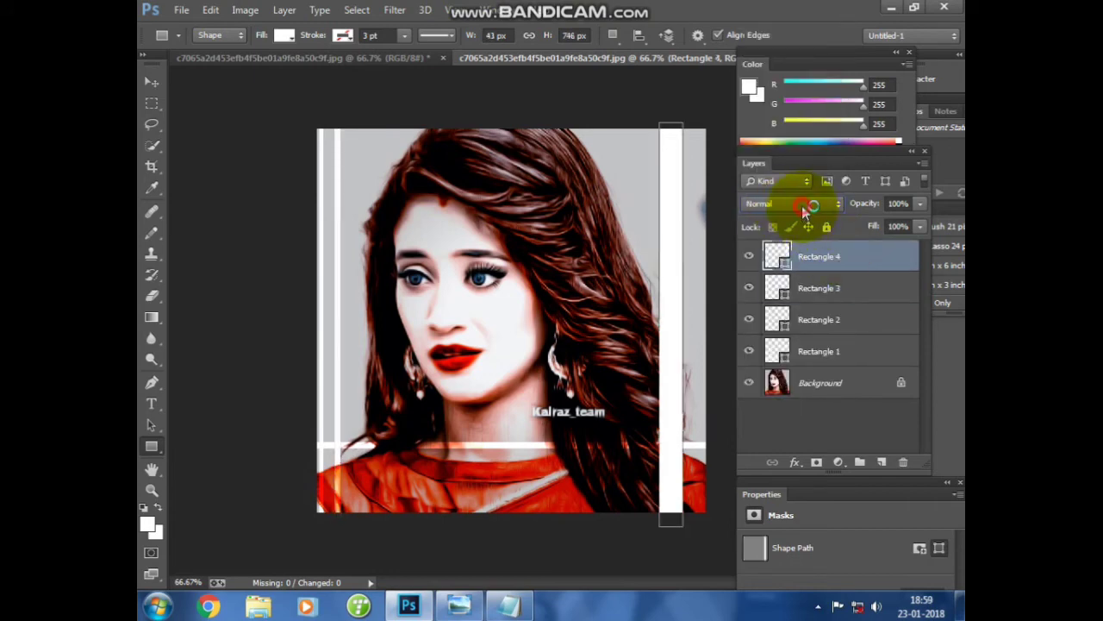
left_click(802, 205)
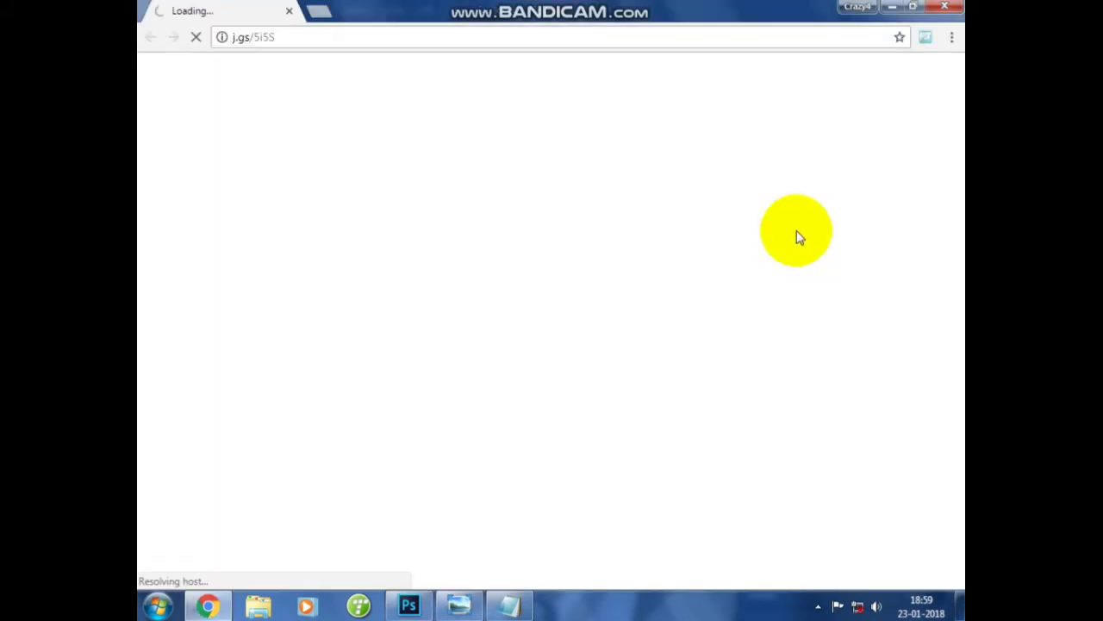
left_click(942, 7)
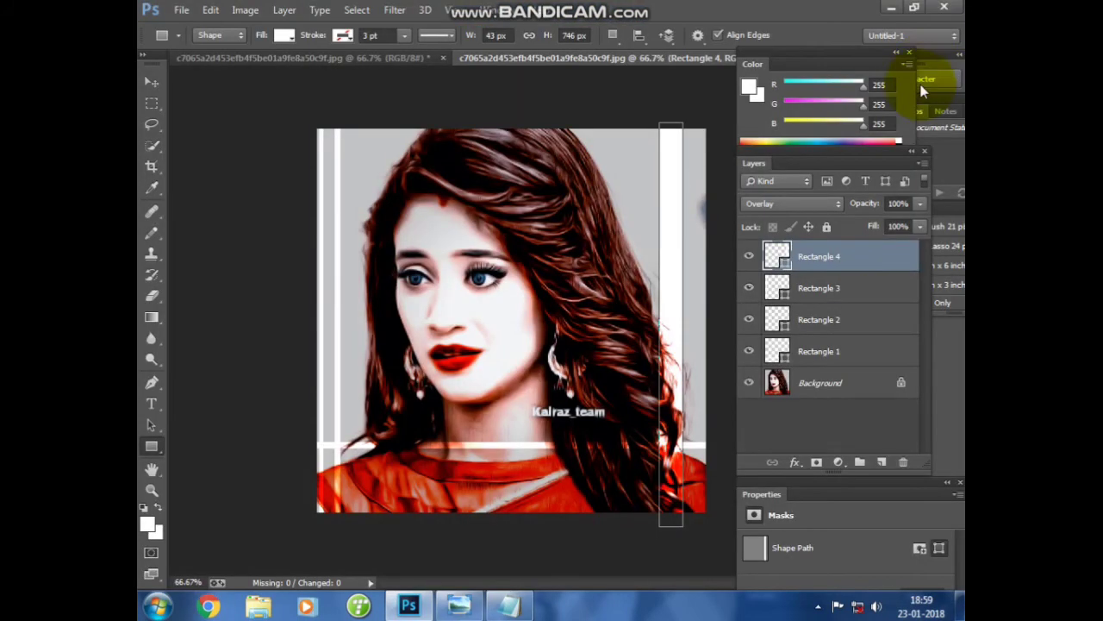
key("alt+Tab")
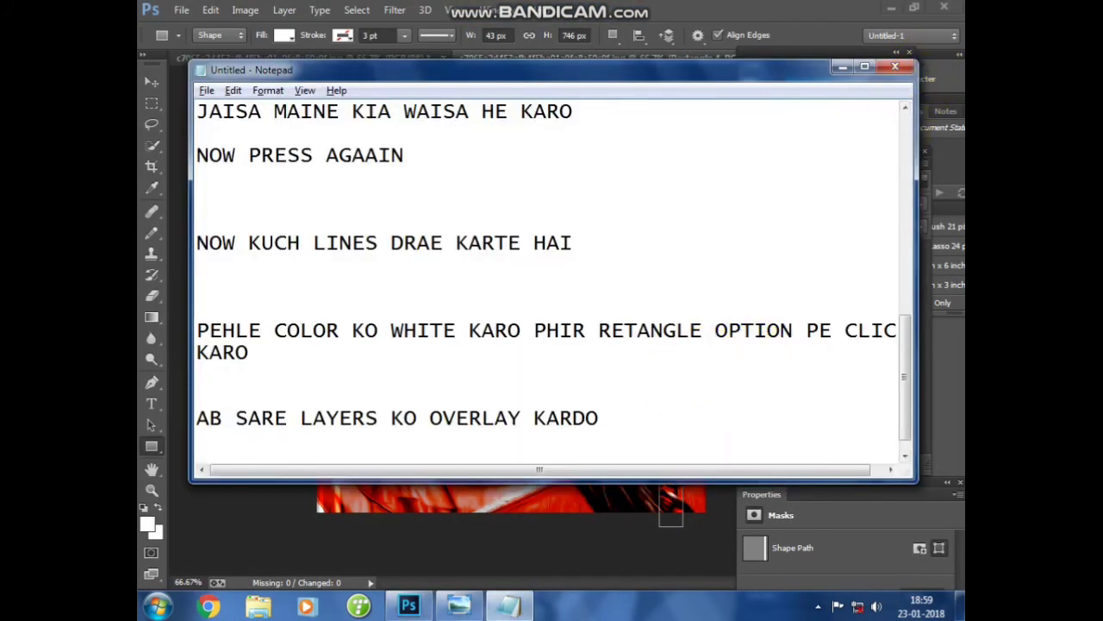
Add the note 'OK DONE NOW GLASS TEXT BANATE HAI TEXT OPTION PE CLICK' and pick the Horizontal Type tool.
key("Return")
key("Return")
key("Return")
type("OK DONE NOW GLASS TEXT BANATE HAI TEXT OPTION")
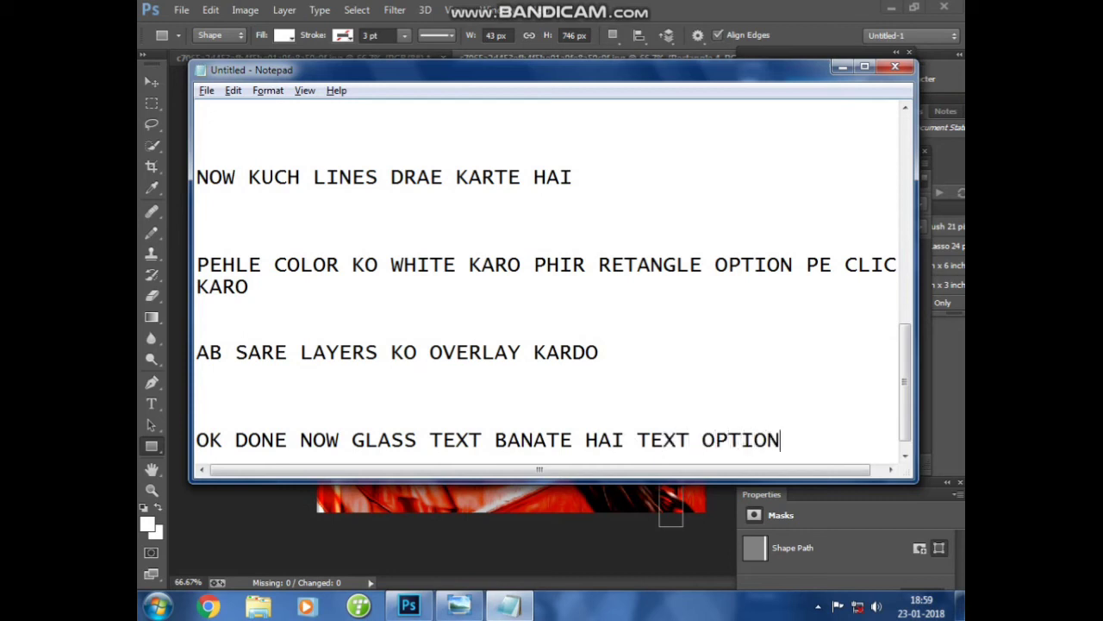
type("PE")
type(" CLIC ")
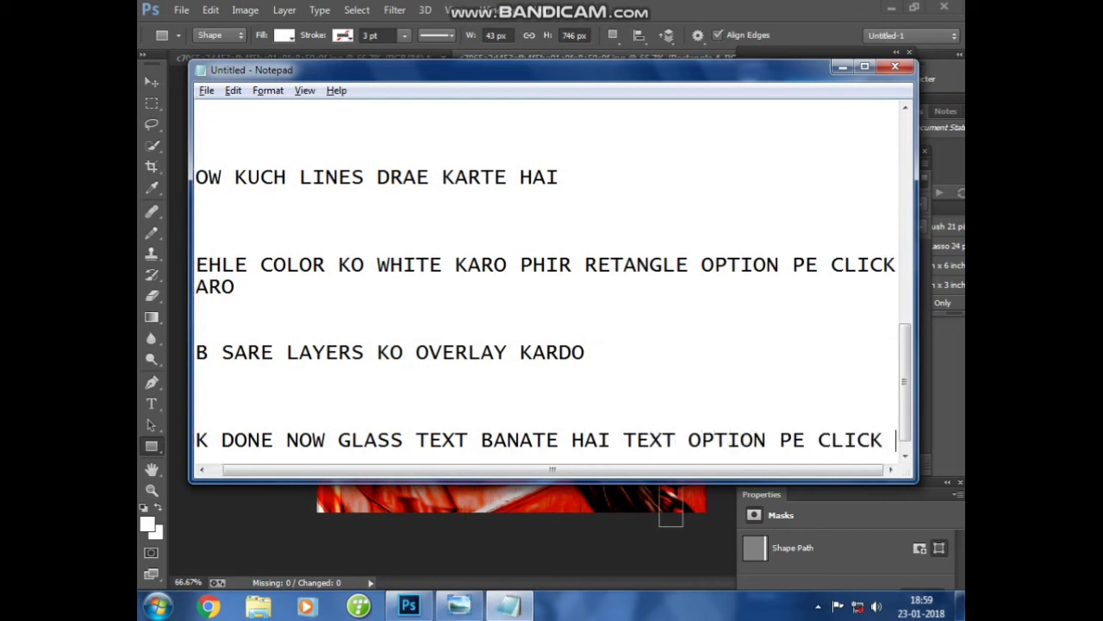
type("KARO")
key("Return")
key("alt+Tab")
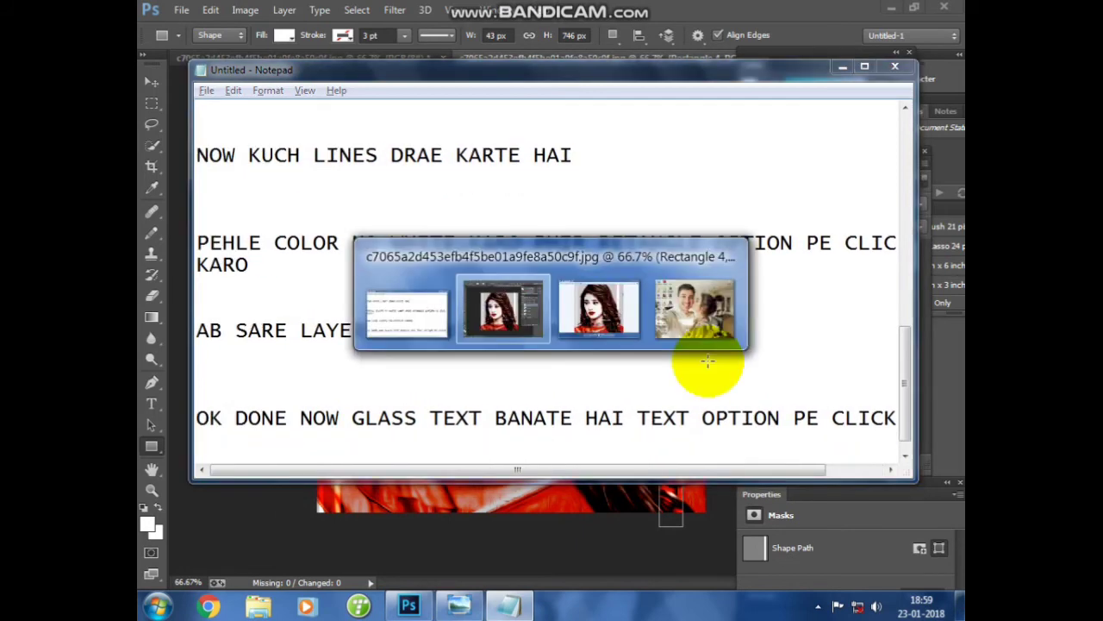
left_click(153, 404)
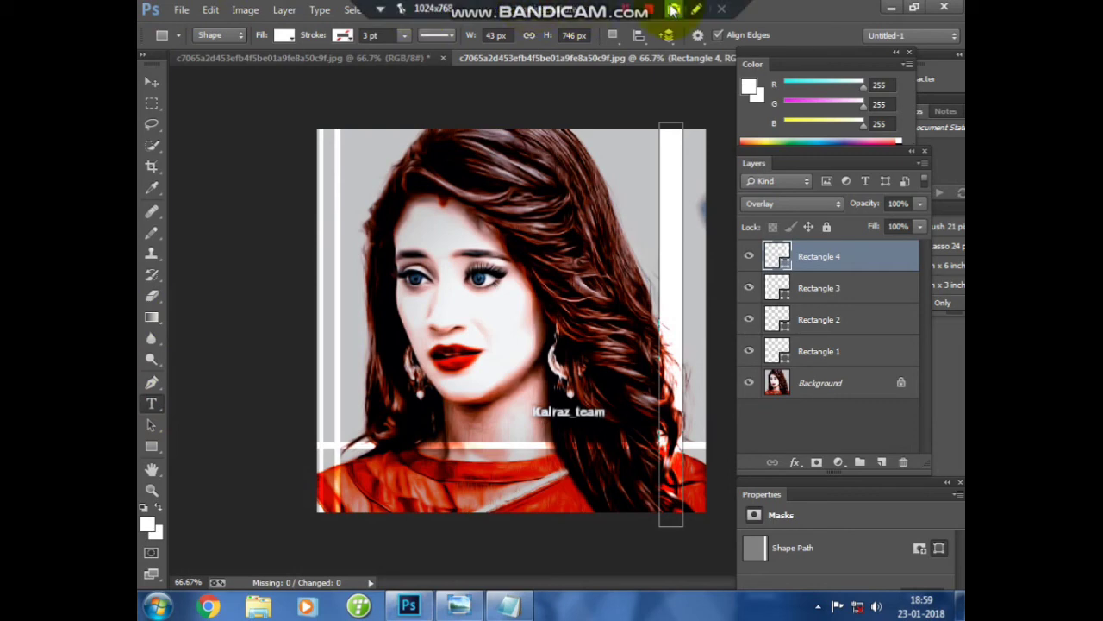
Type large white 'NOOR' text on the lower canvas and nudge it slightly lower-left.
left_click(695, 10)
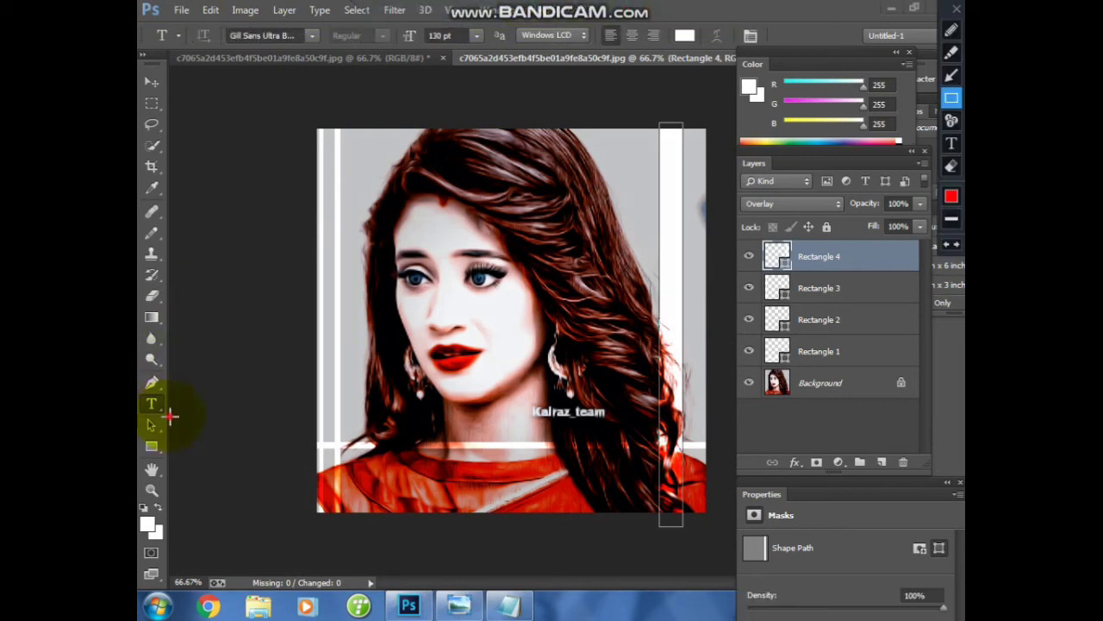
left_click_drag(143, 380, 181, 422)
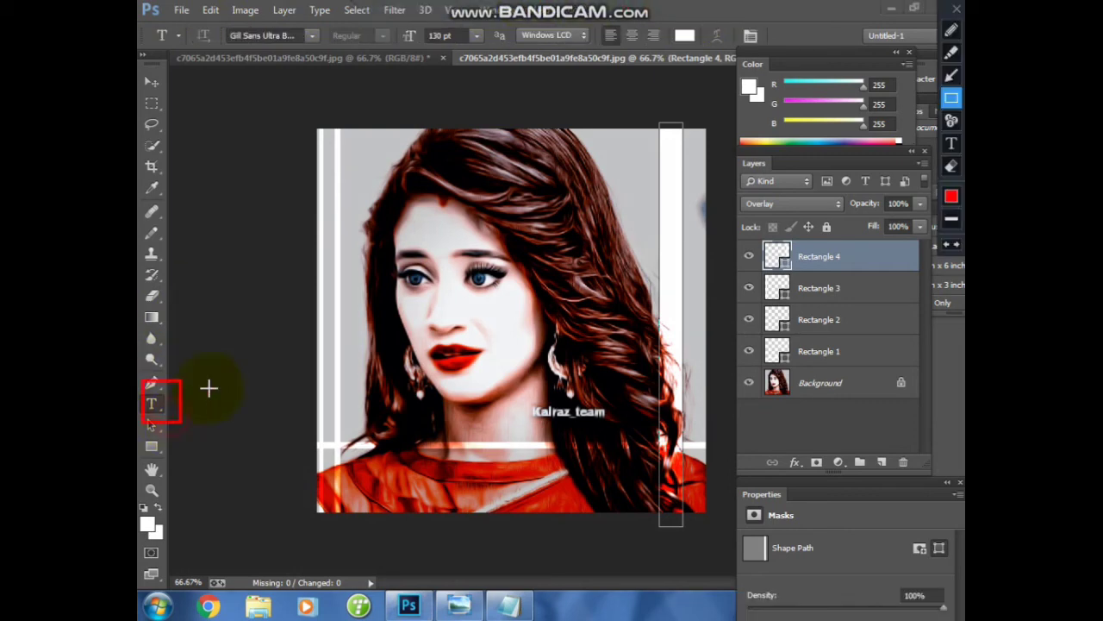
left_click(957, 9)
left_click(507, 464)
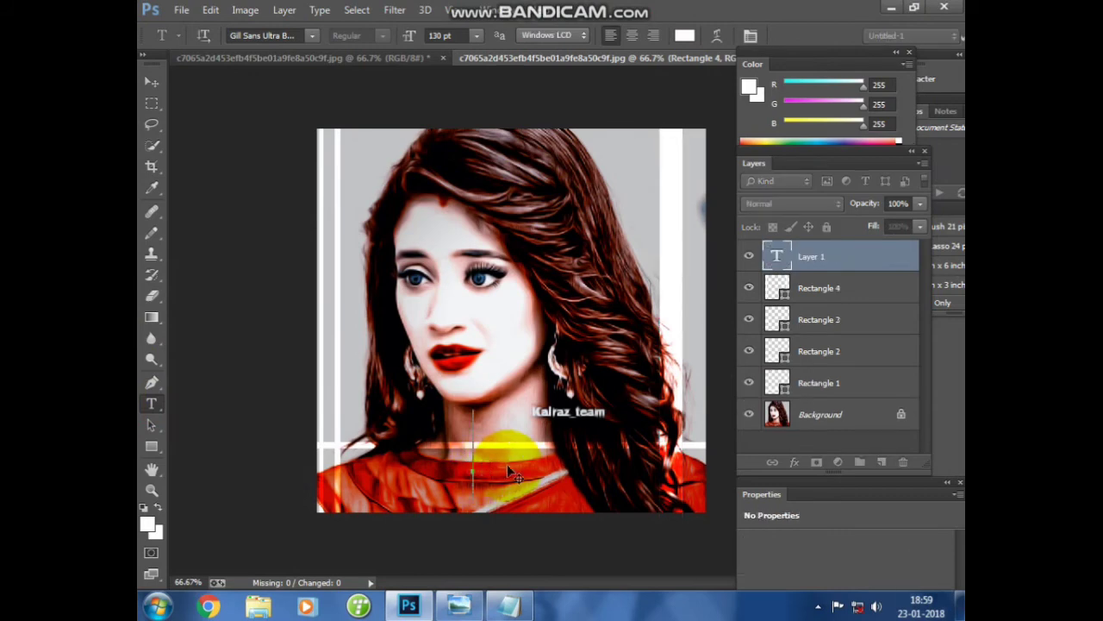
type("NOOR")
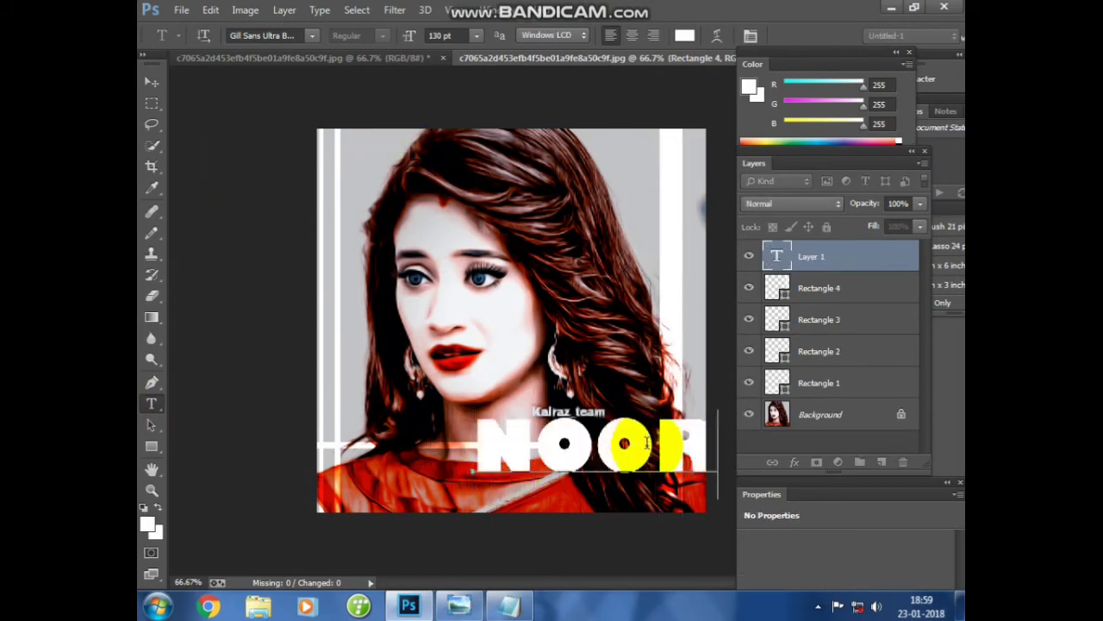
left_click(153, 82)
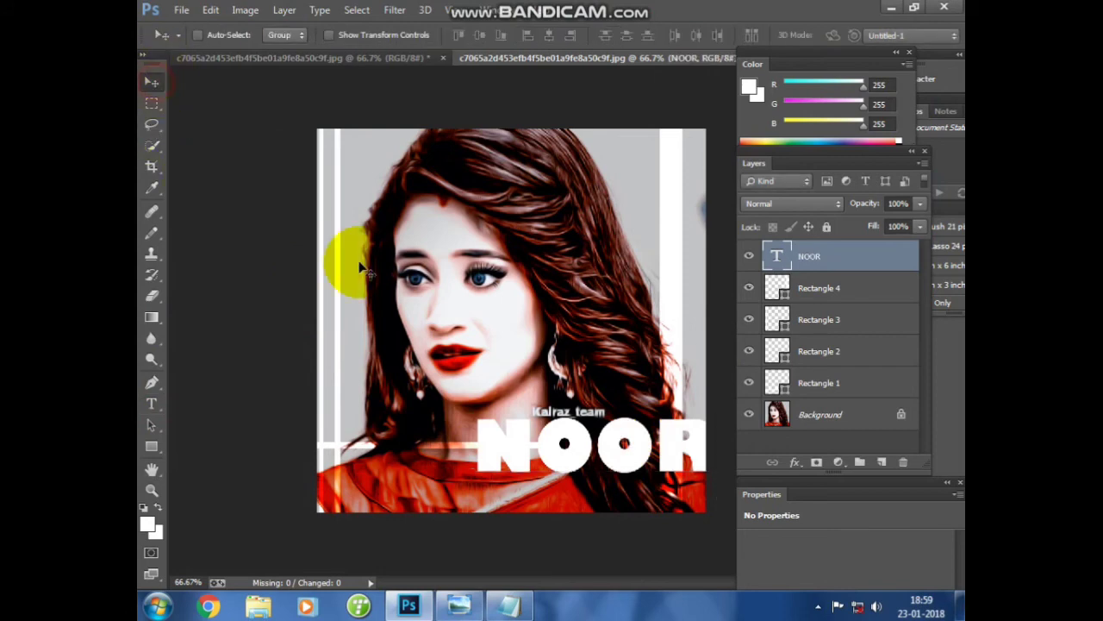
left_click_drag(559, 465, 551, 470)
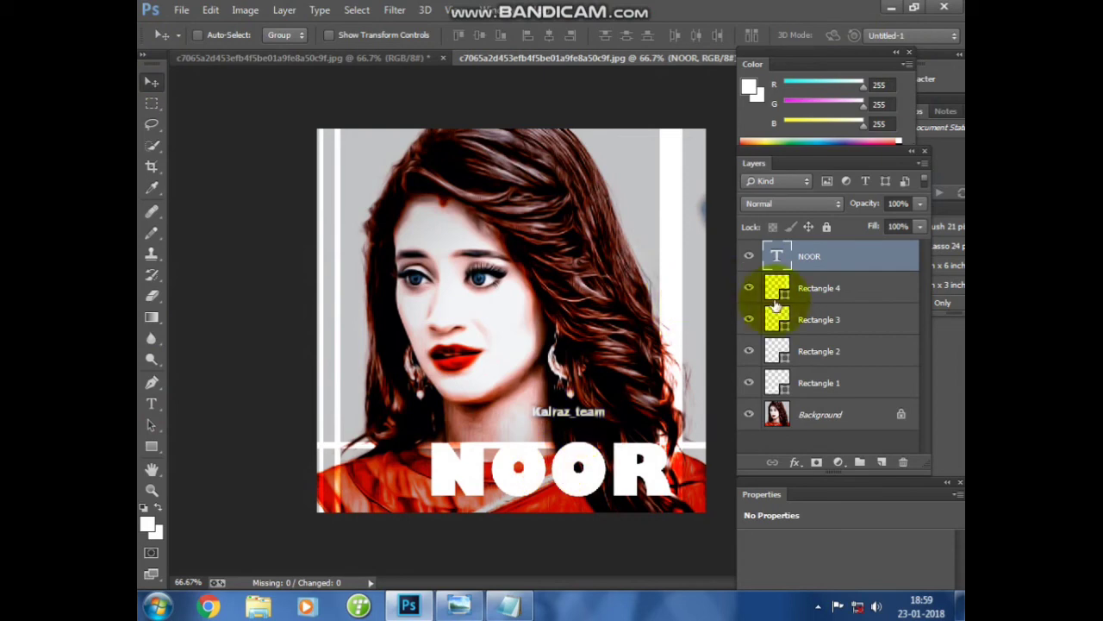
Open Blending Options for the NOOR layer and start a new line in the Notepad notes.
right_click(829, 259)
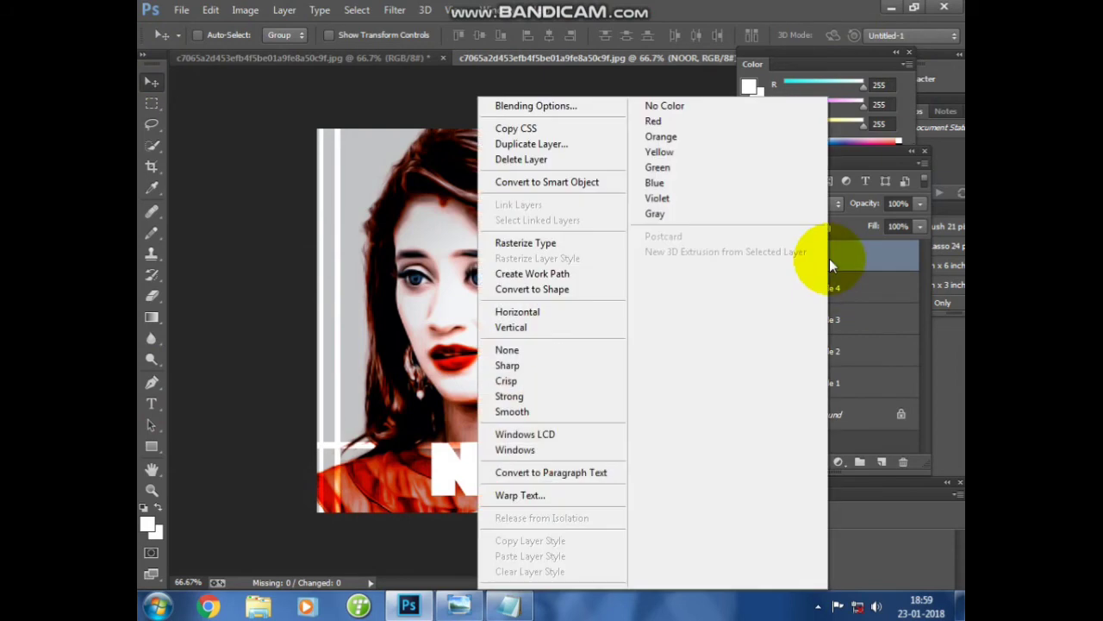
left_click(536, 111)
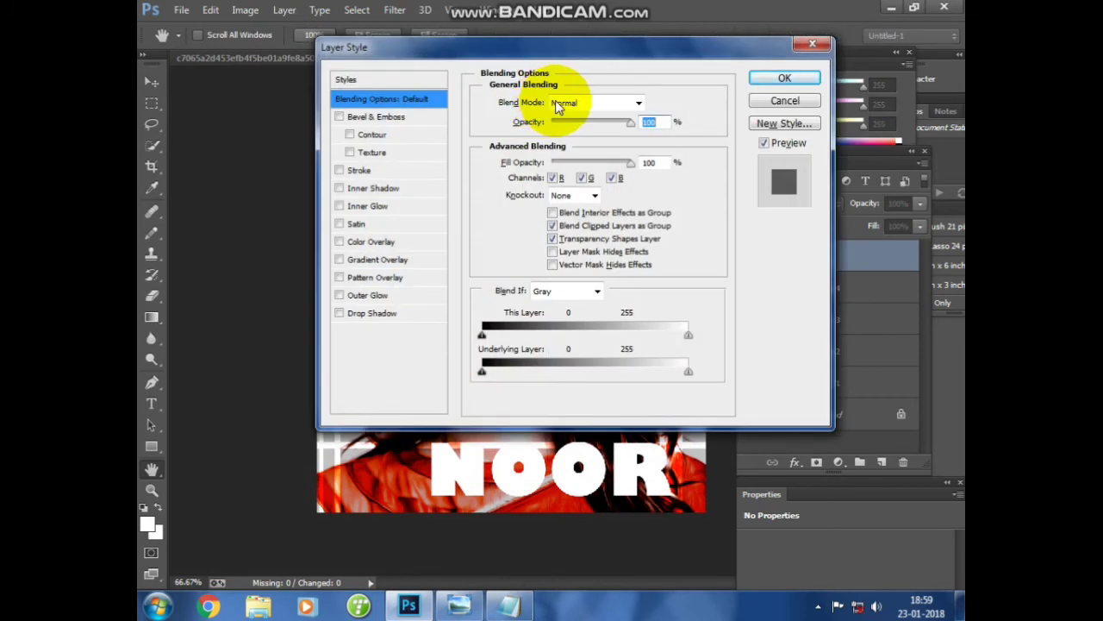
key("alt+Tab")
key("Return")
key("Return")
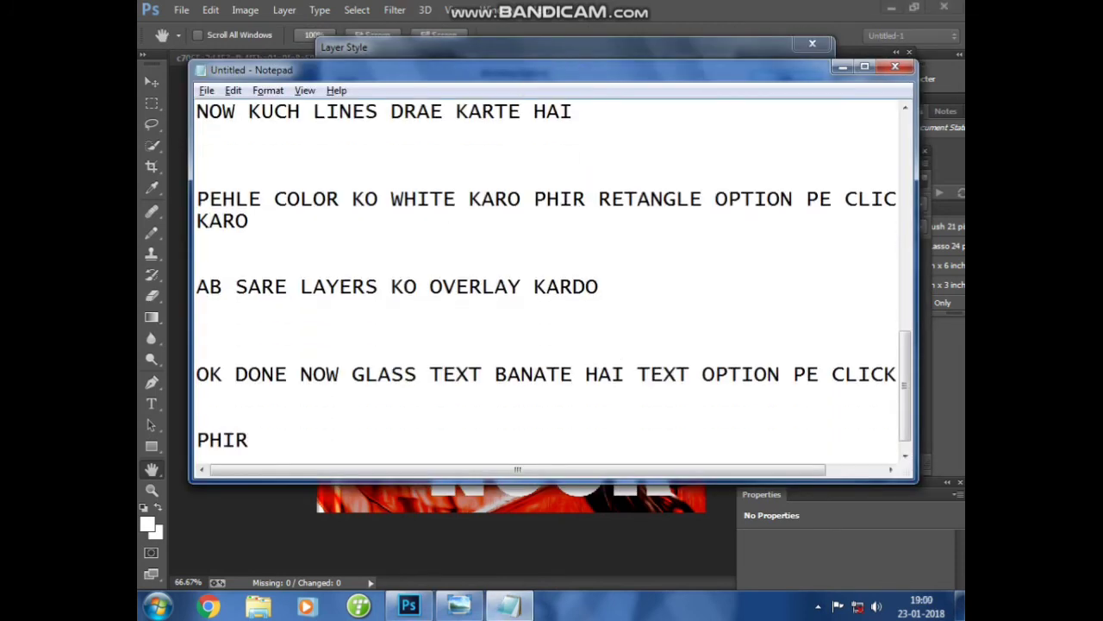
Note 'PHIR RIGHT CLICK KARKE BELNDING OPTION PE J' and return to NOOR's Layer Style dialog.
type("IGHT")
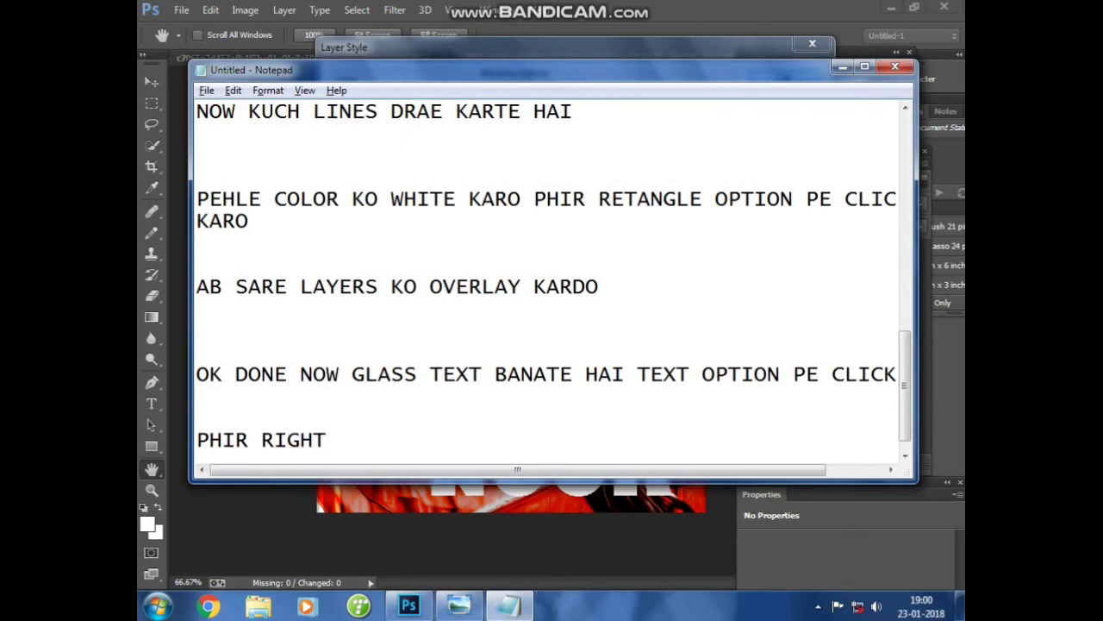
type(" CLICK KARKE BELNDING OPTION PE J")
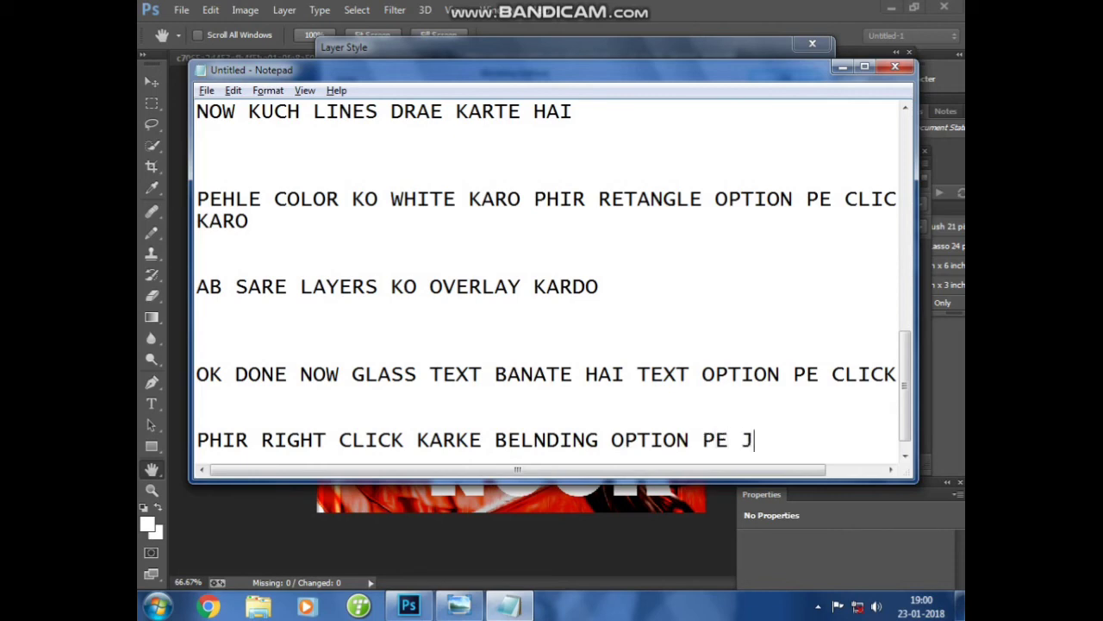
key("alt+Tab")
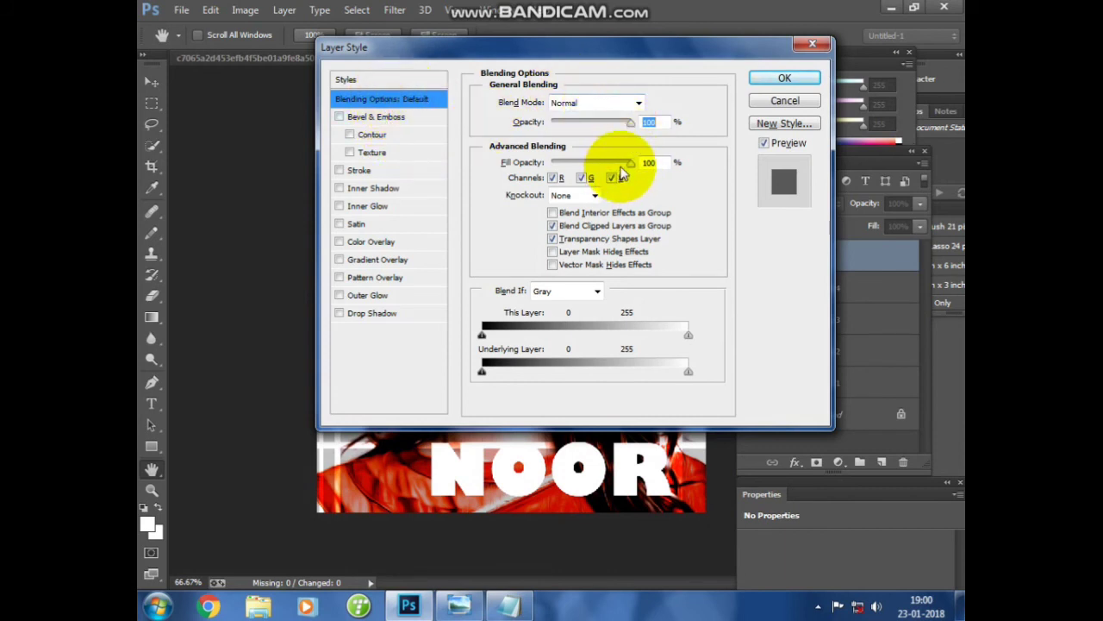
Drop the NOOR text's Fill Opacity to 0%.
left_click_drag(630, 163, 543, 175)
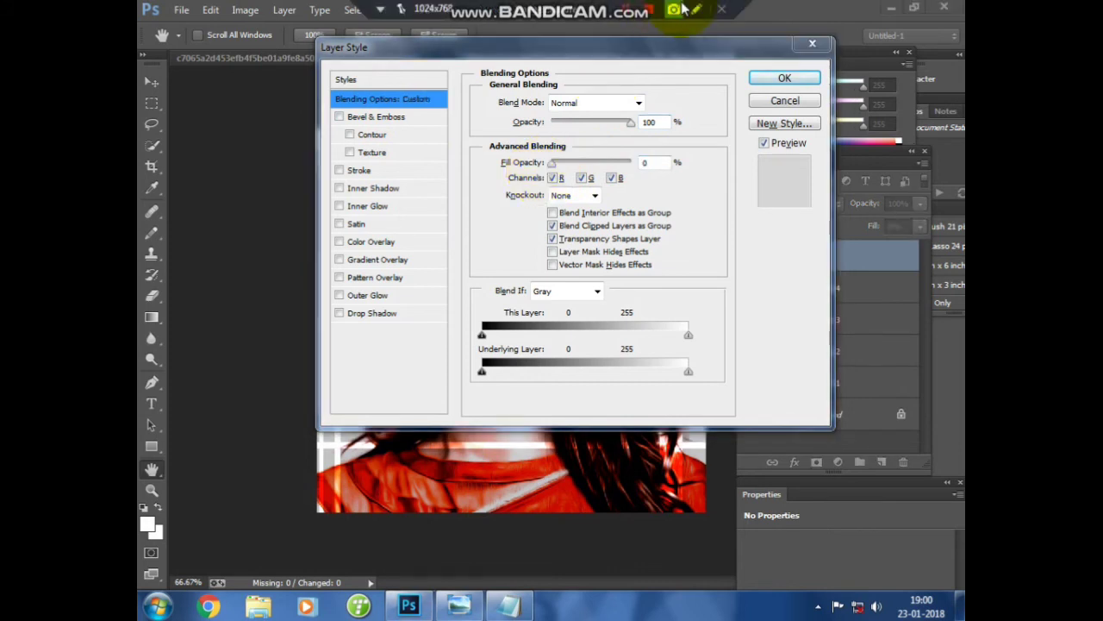
left_click(707, 20)
left_click_drag(623, 146, 715, 185)
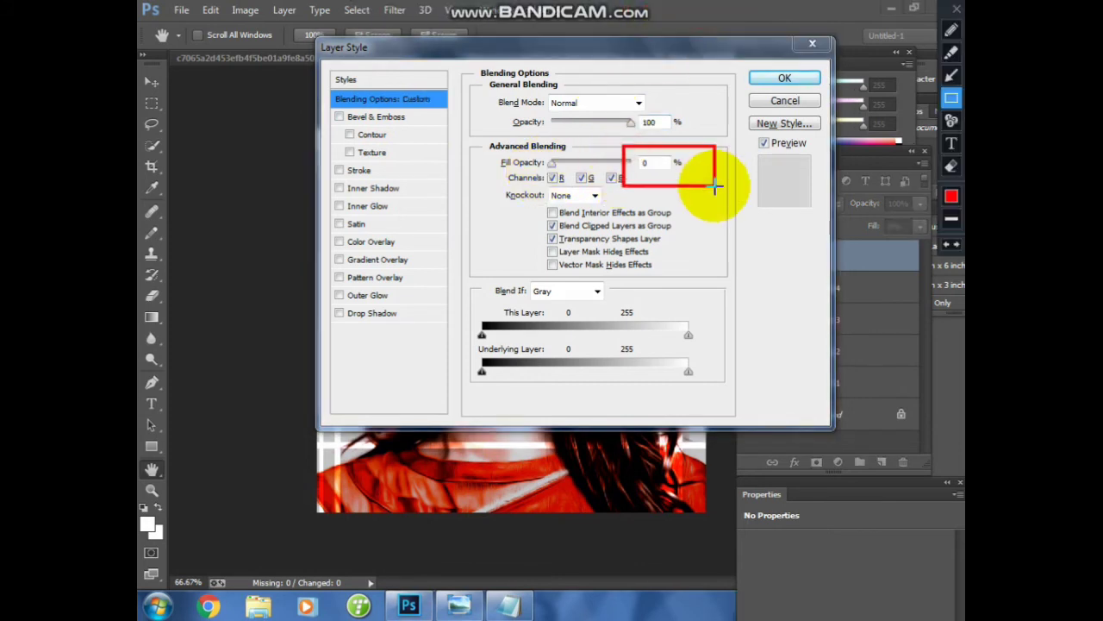
left_click(956, 8)
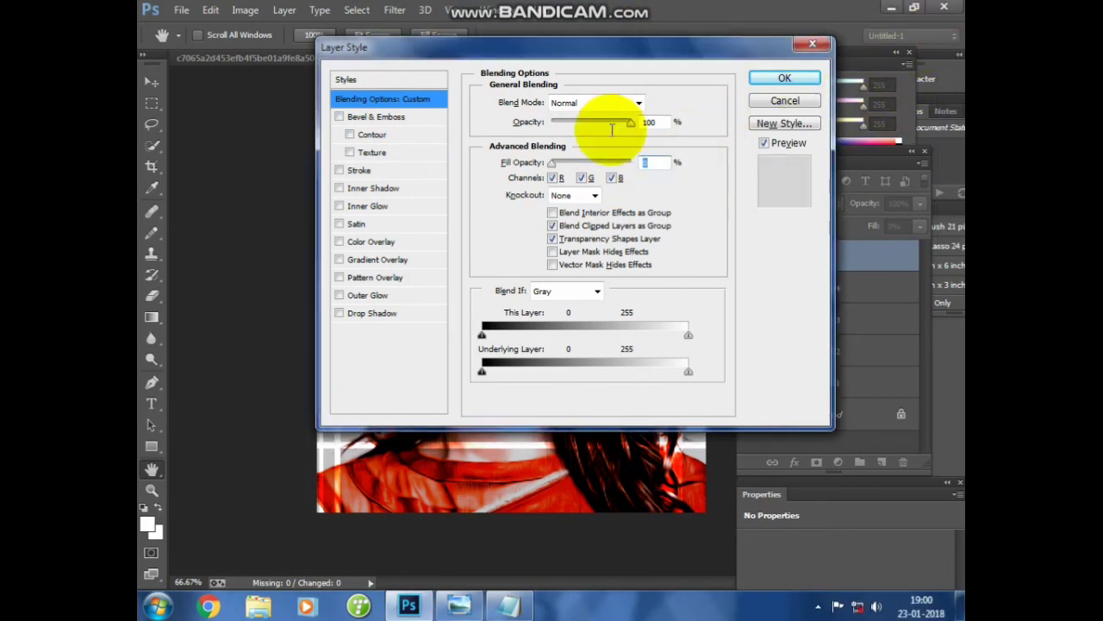
Add a black 1 px Outside Stroke to the NOOR text.
left_click(369, 169)
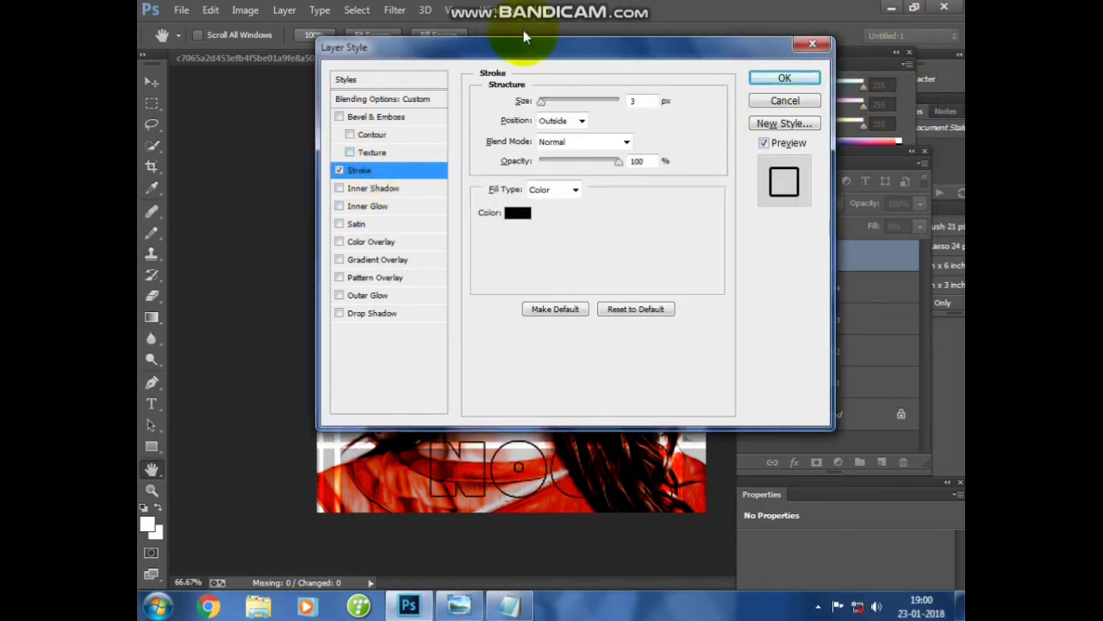
double_click(633, 102)
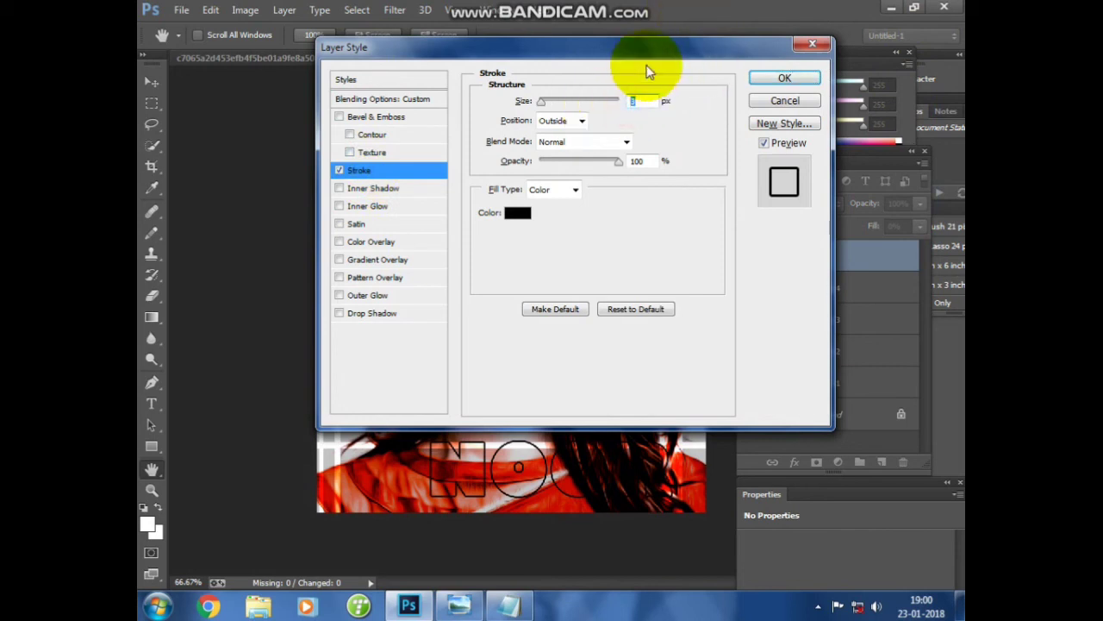
type("1")
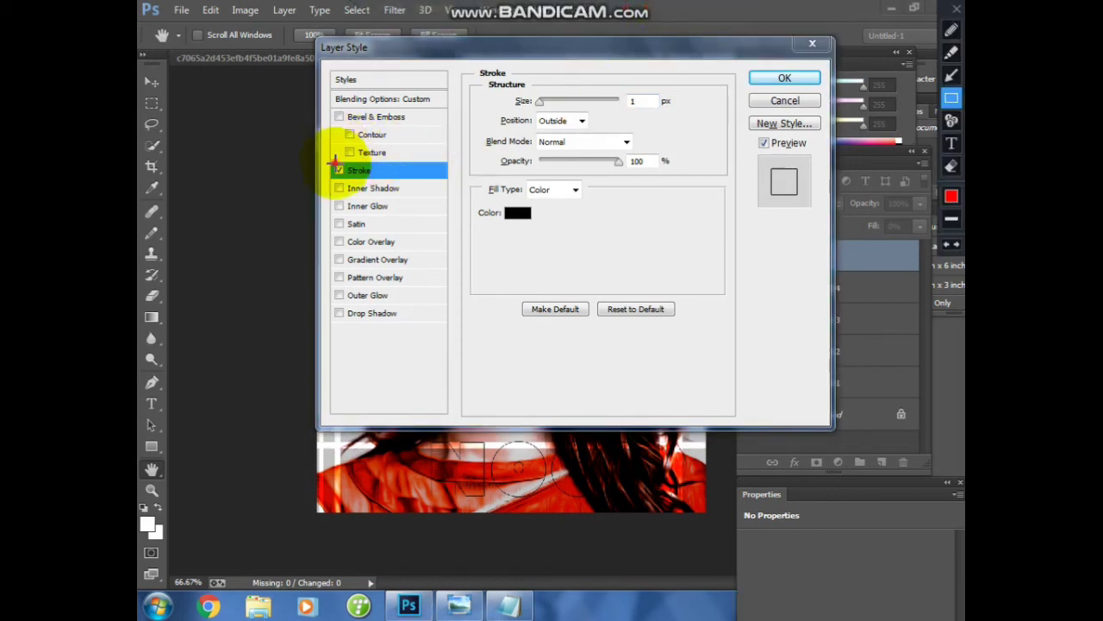
left_click_drag(333, 147, 426, 181)
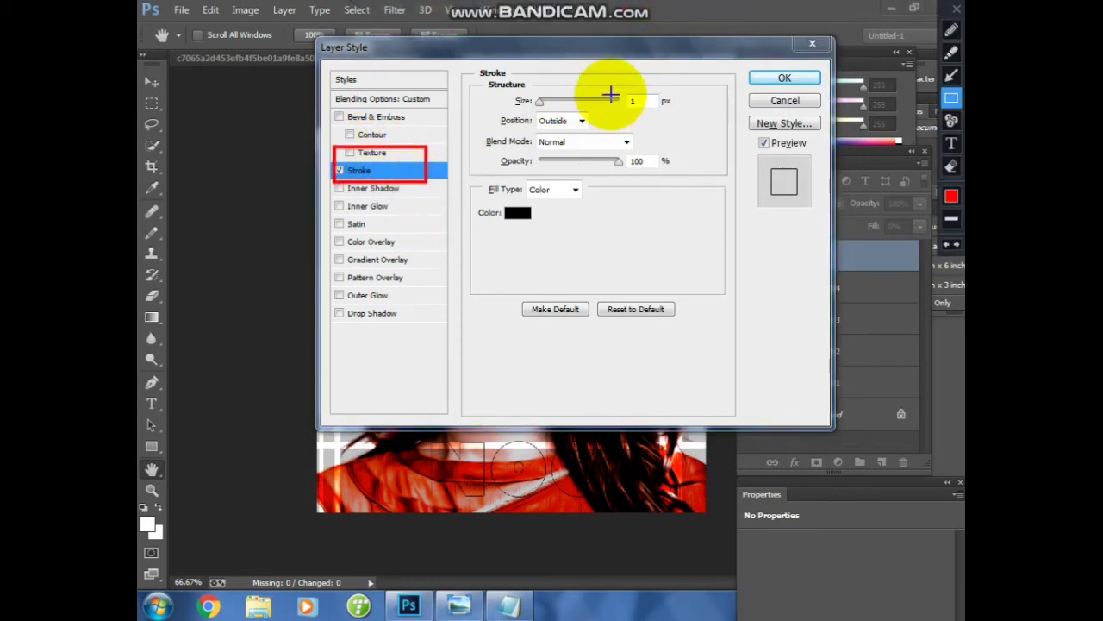
left_click_drag(612, 79, 684, 122)
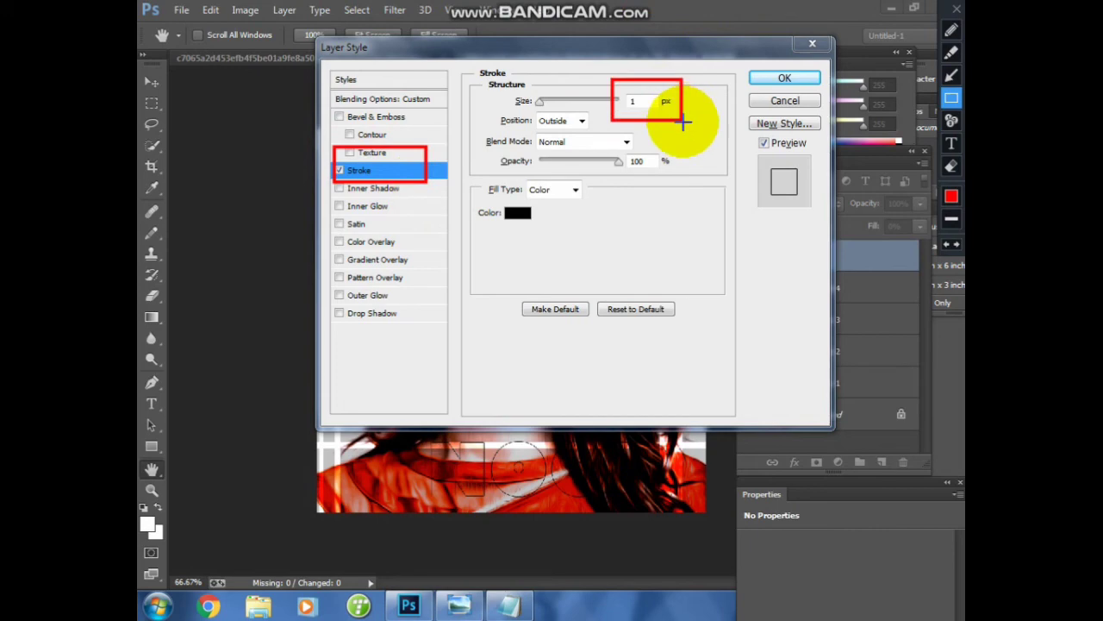
left_click(957, 9)
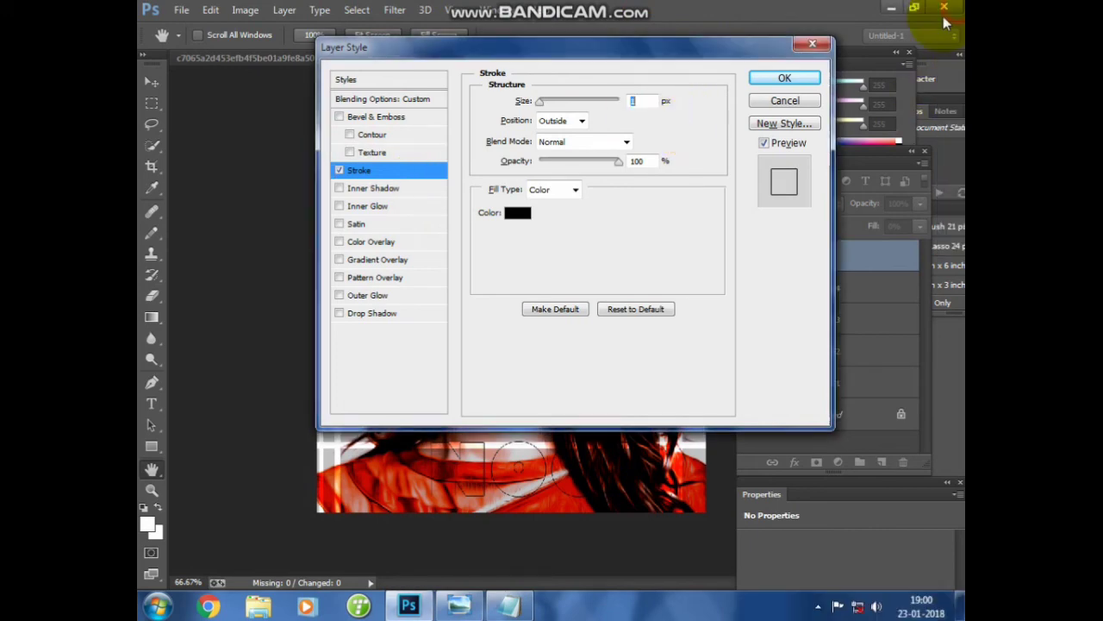
Enable Inner Glow on NOOR with a white colour at 75% opacity.
left_click(368, 209)
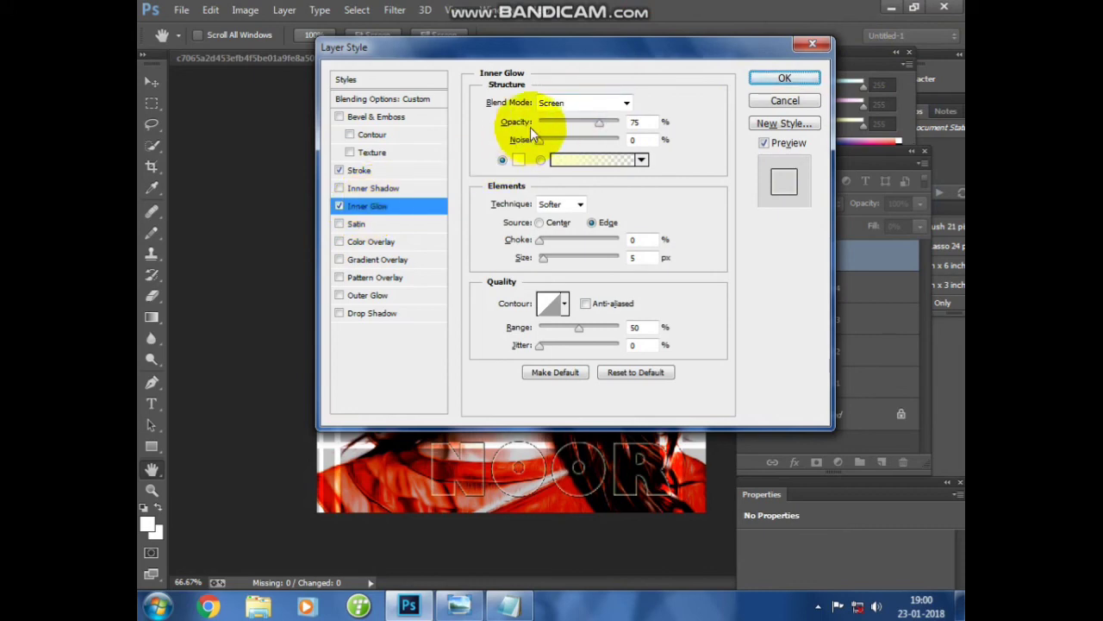
left_click(518, 160)
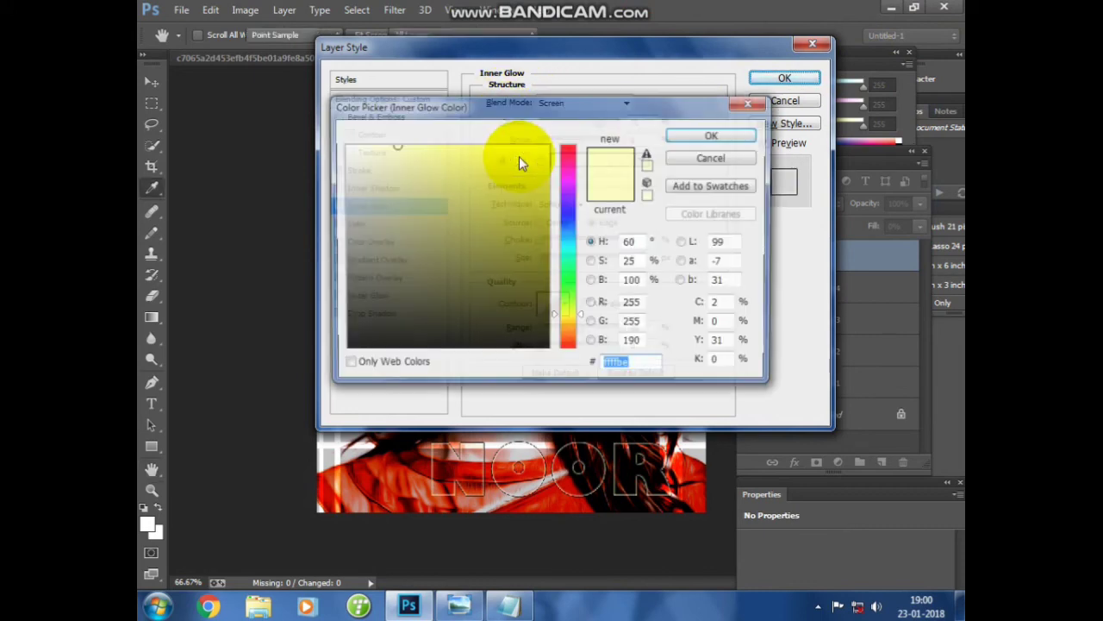
left_click_drag(434, 163, 343, 146)
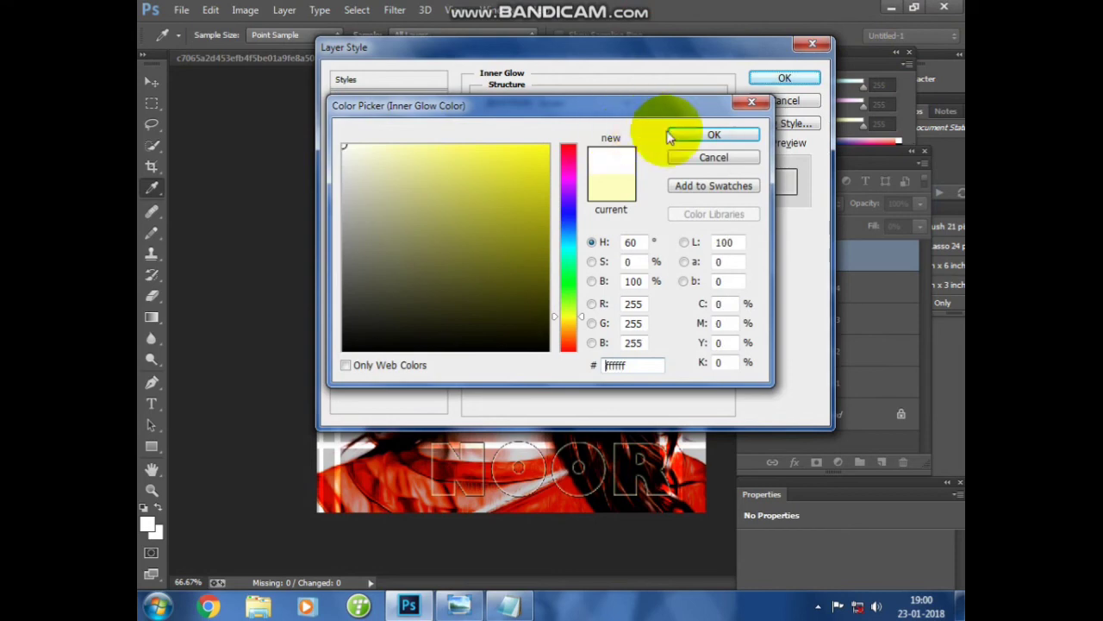
left_click(714, 136)
double_click(638, 123)
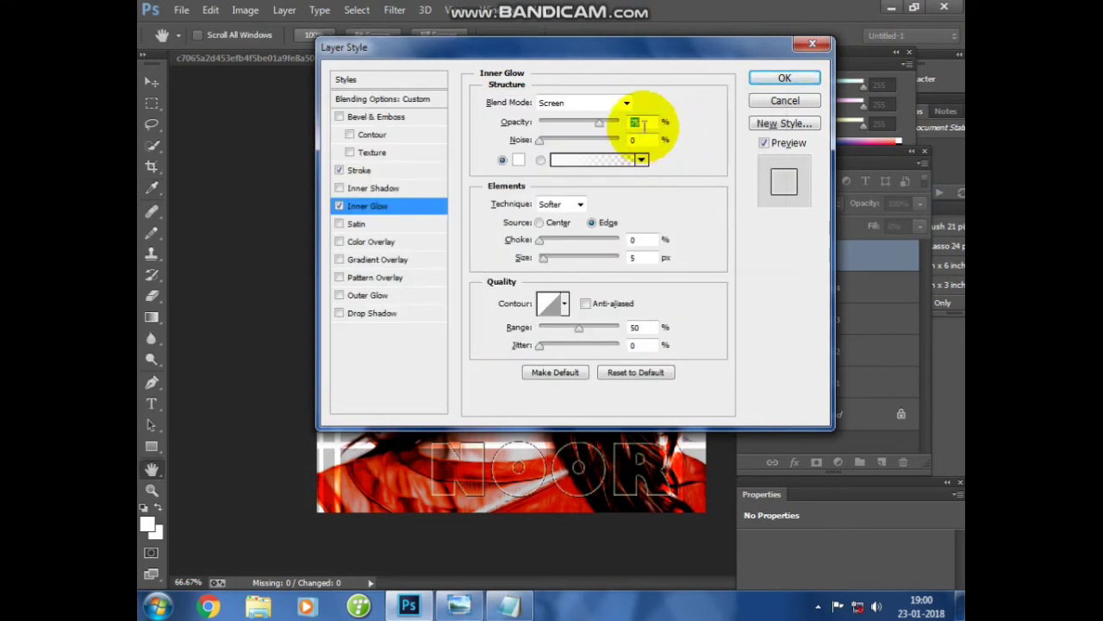
left_click(644, 125)
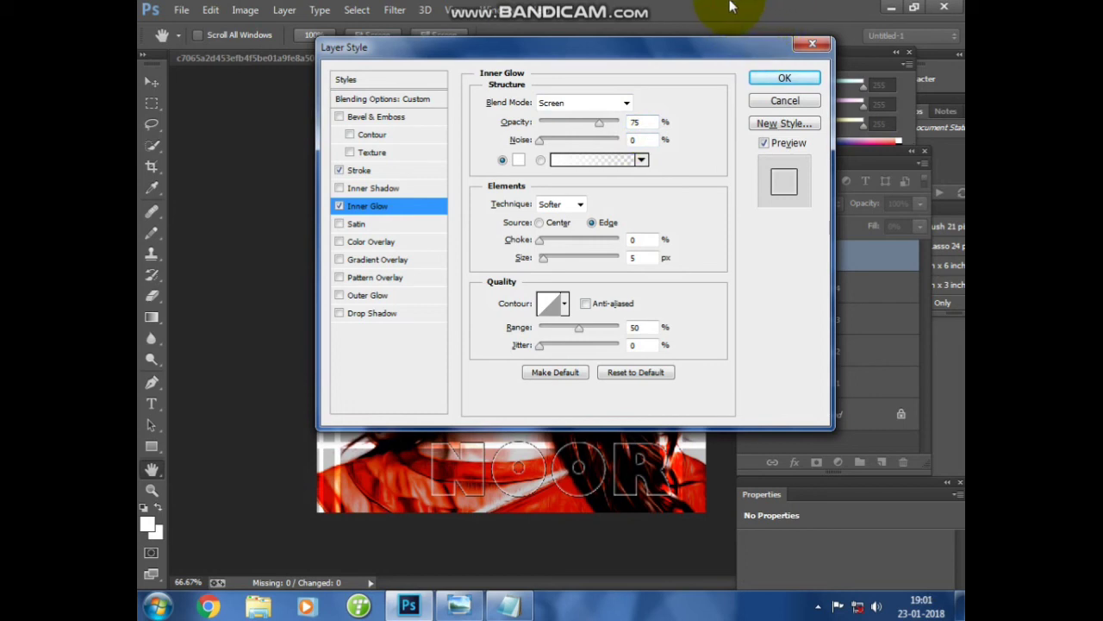
Set the inner glow to Screen, Softer technique, Edge source and 5 px size.
key("ctrl+alt+d")
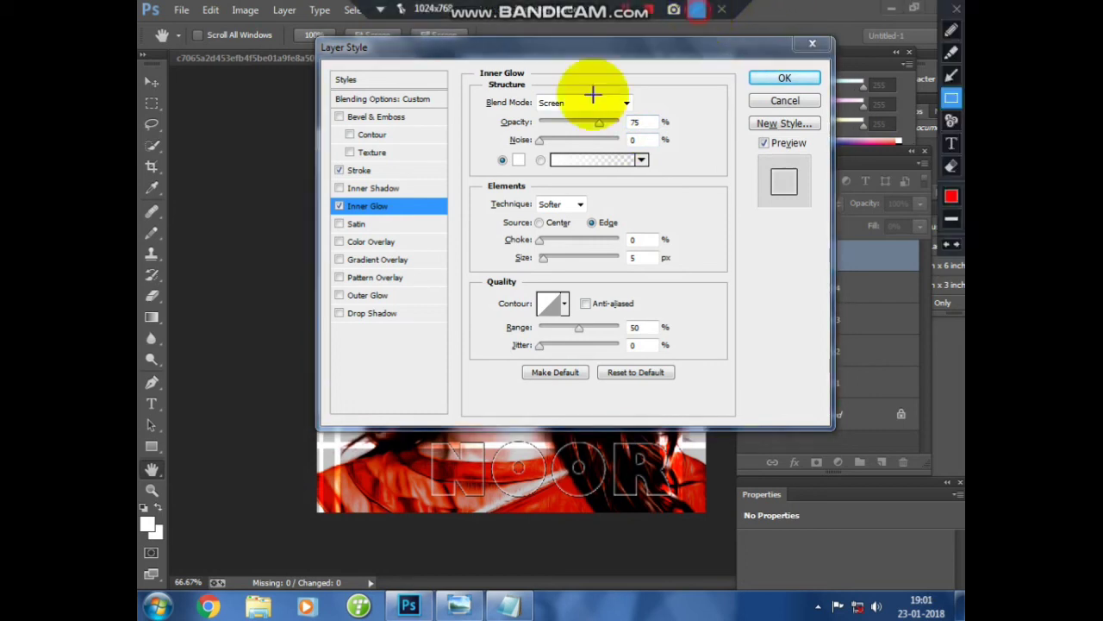
left_click_drag(323, 196, 421, 219)
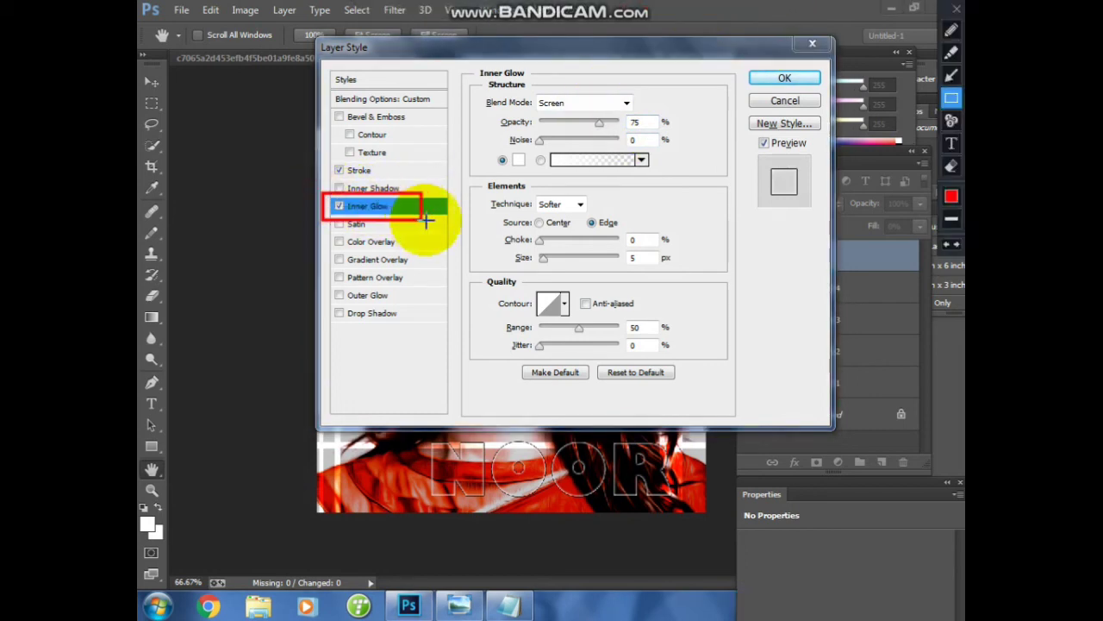
mouse_move(534, 94)
left_mouse_down()
mouse_move(647, 113)
mouse_move(675, 138)
left_mouse_up()
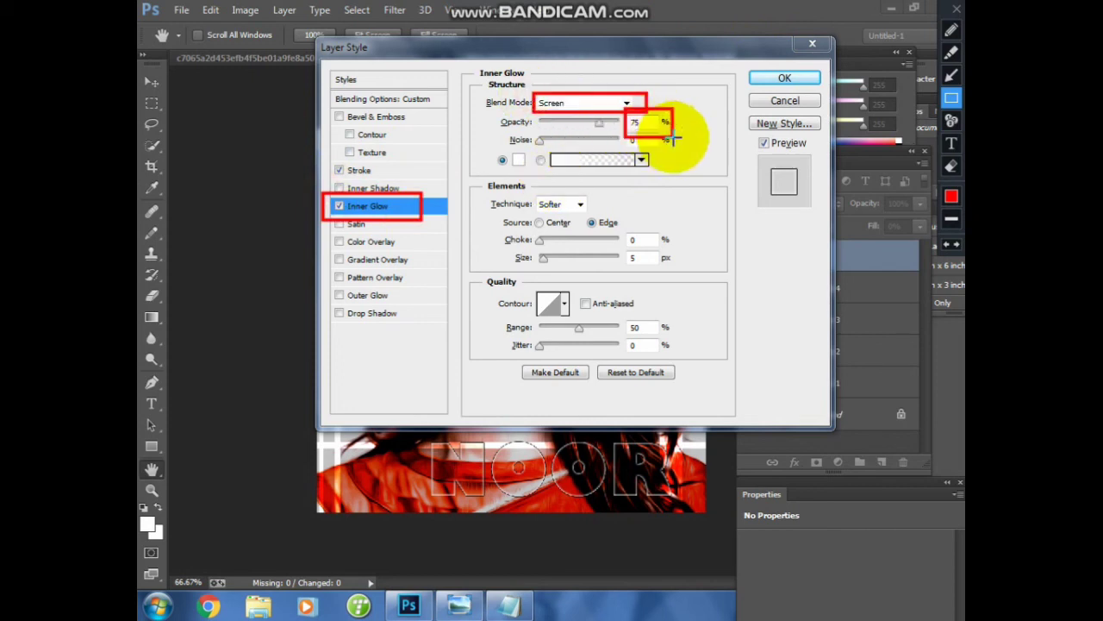
left_click_drag(504, 147, 546, 171)
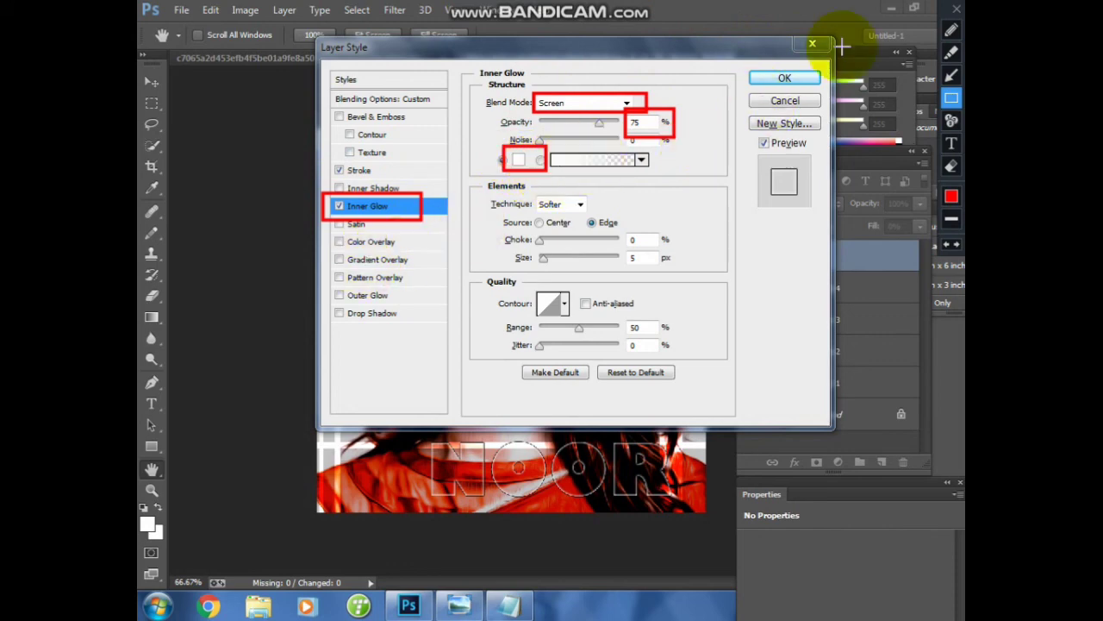
left_click(956, 8)
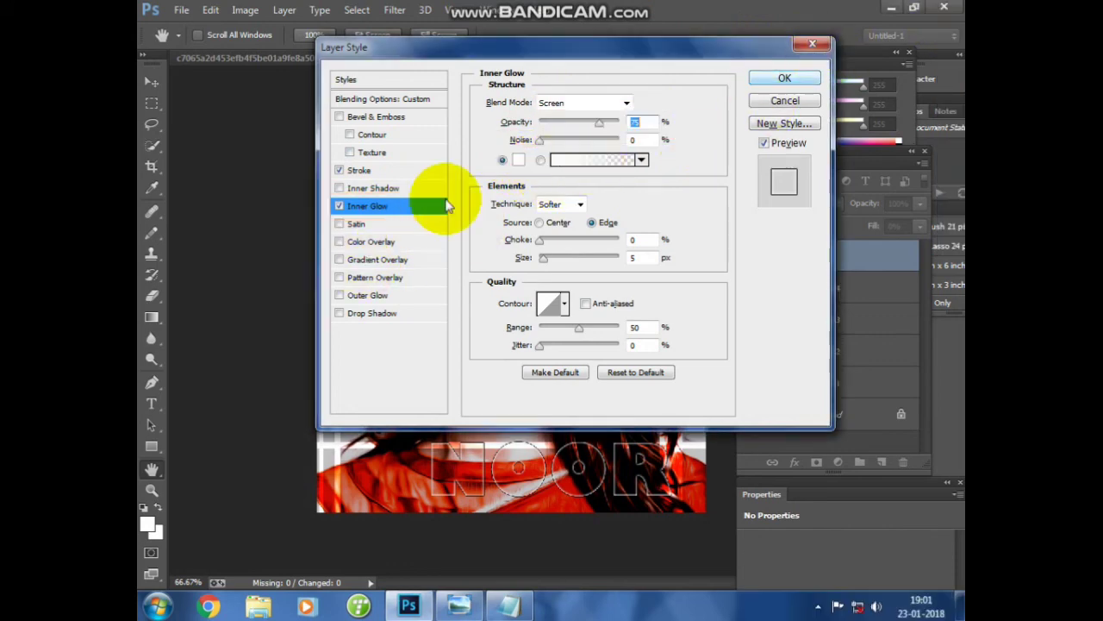
Add a reversed, Reflected Gradient Overlay in Overlay blend mode to NOOR.
left_click(376, 259)
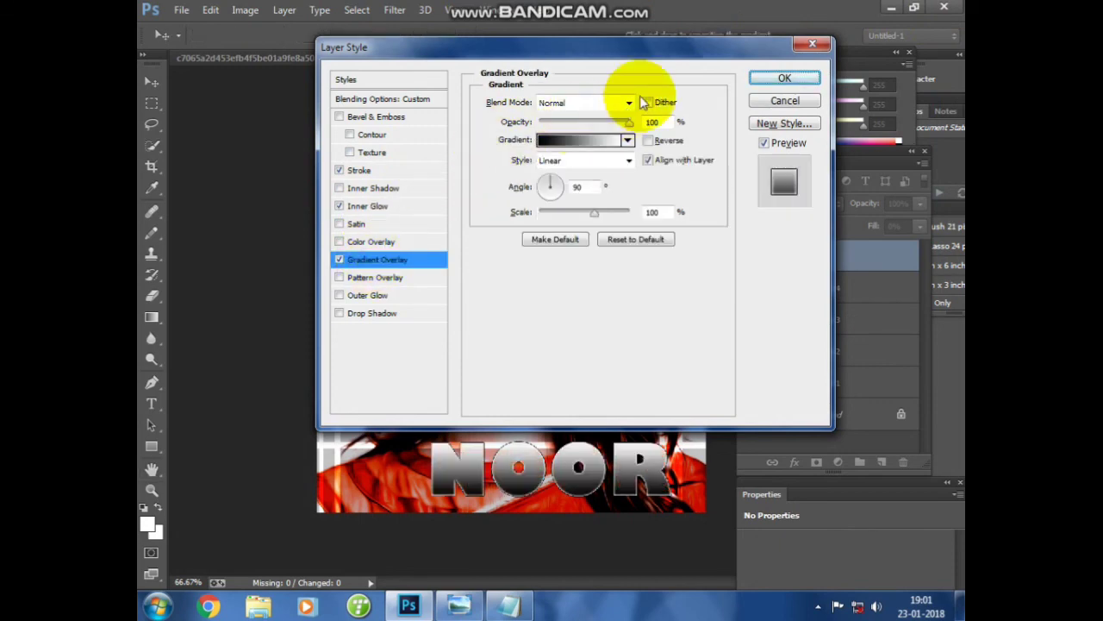
left_click(628, 103)
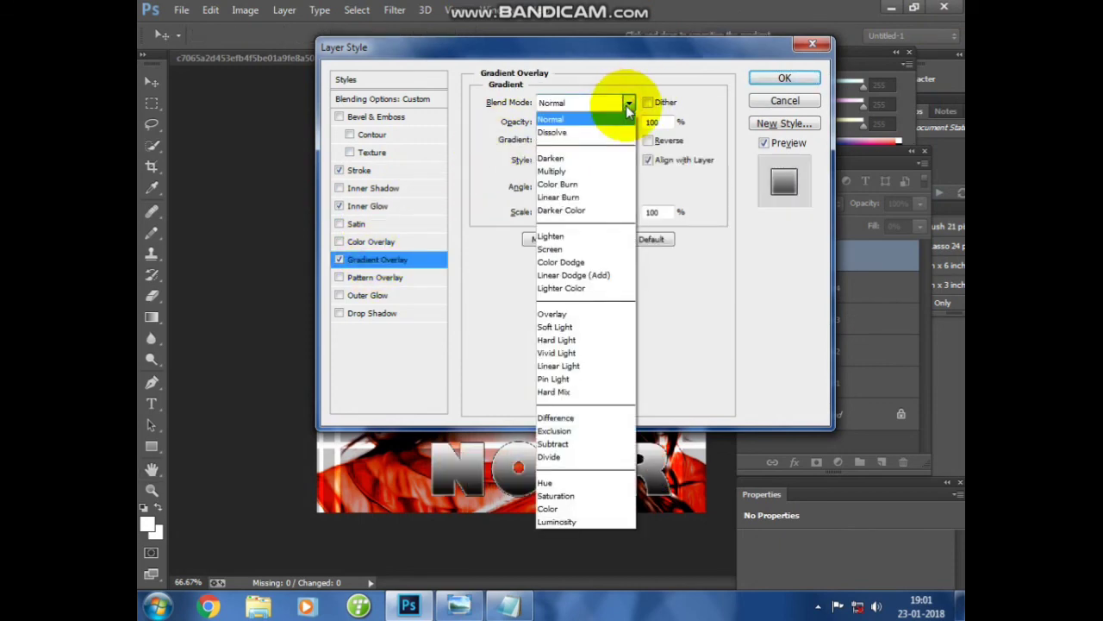
left_click(628, 103)
left_click(628, 103)
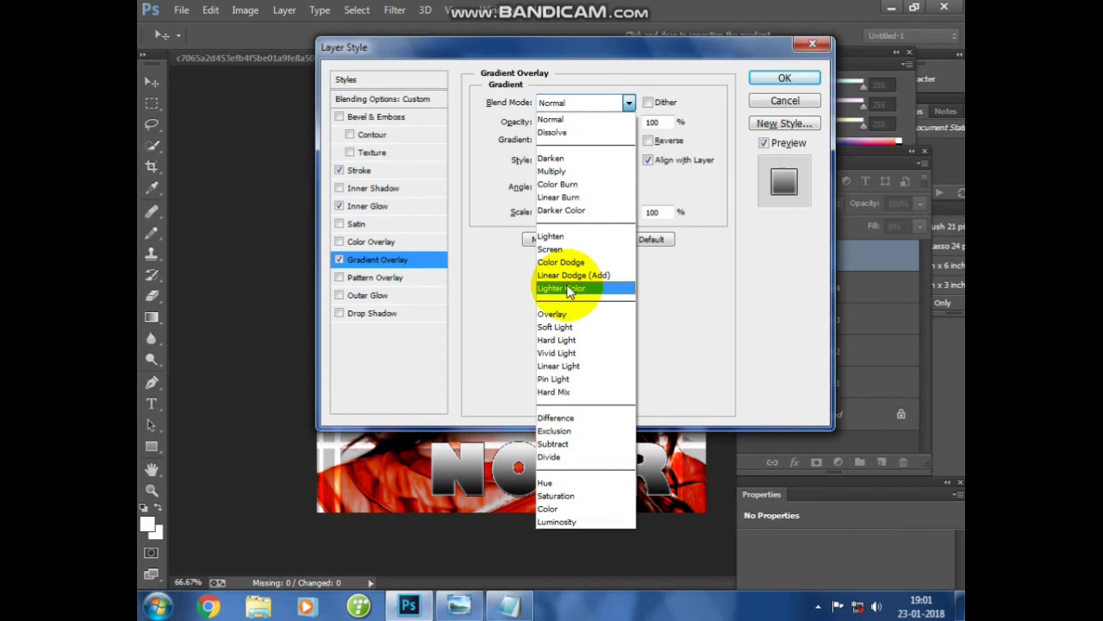
left_click(575, 314)
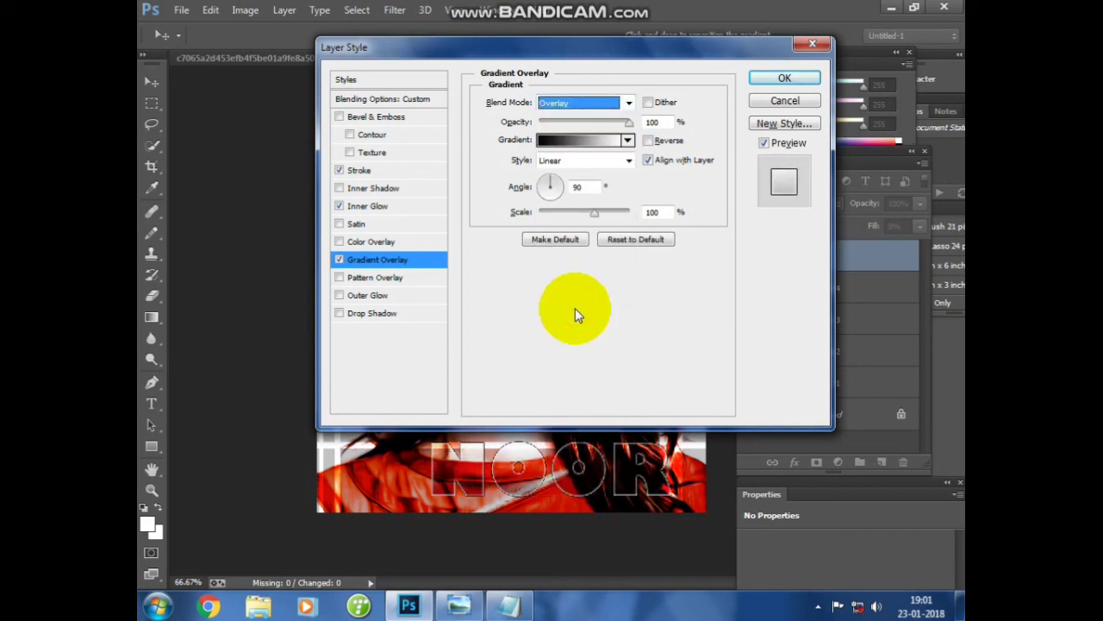
left_click(649, 141)
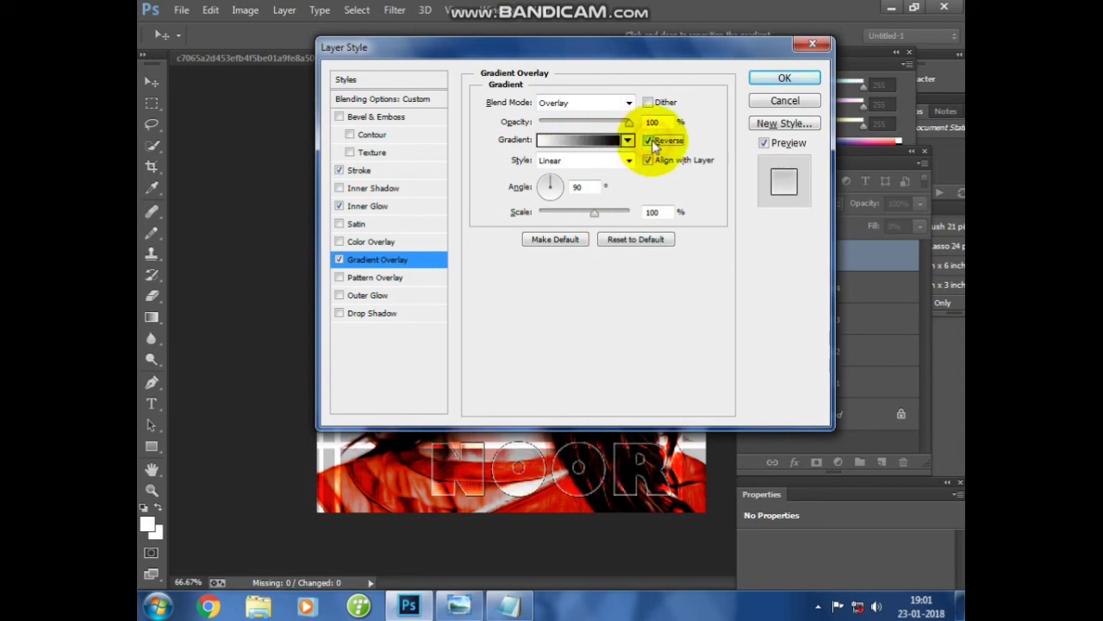
left_click(619, 162)
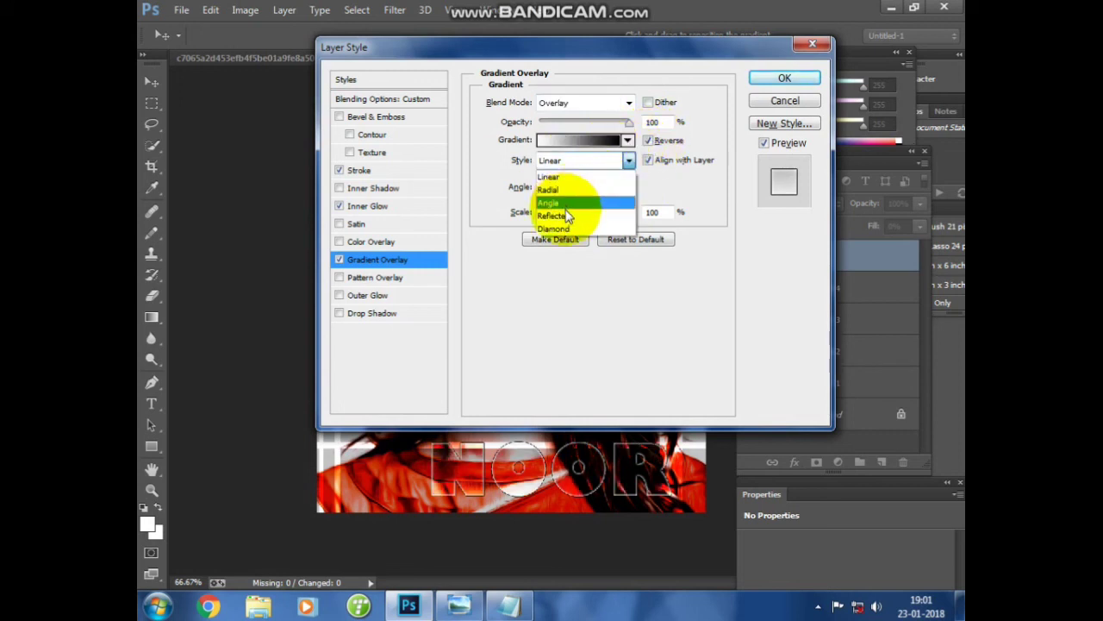
left_click(566, 215)
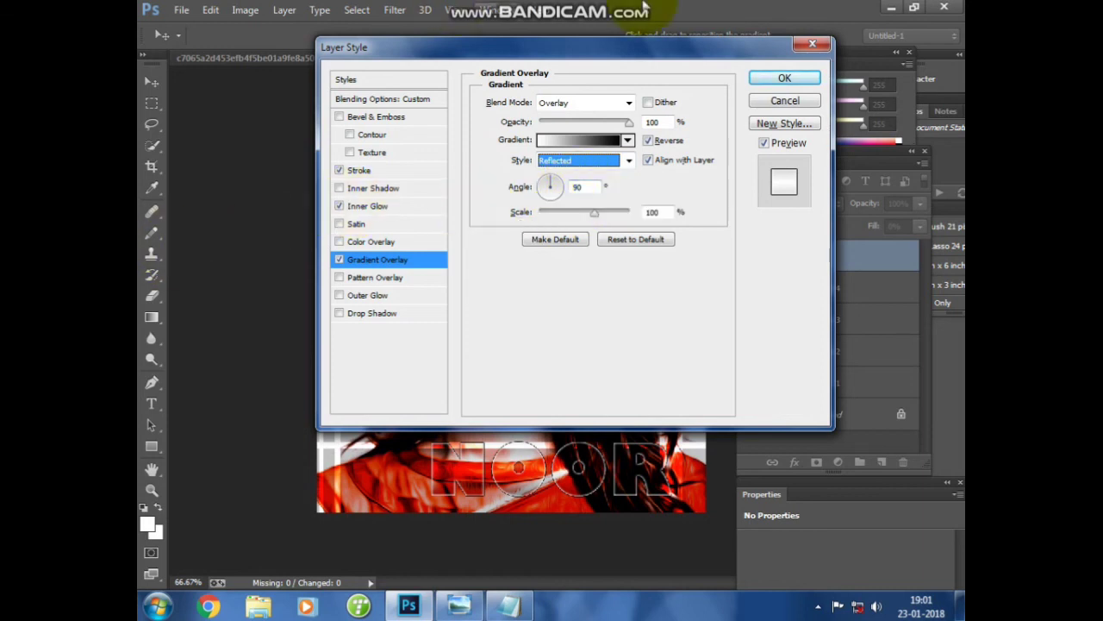
Adjust the gradient overlay settings, keeping its angle at 90°.
left_click(696, 8)
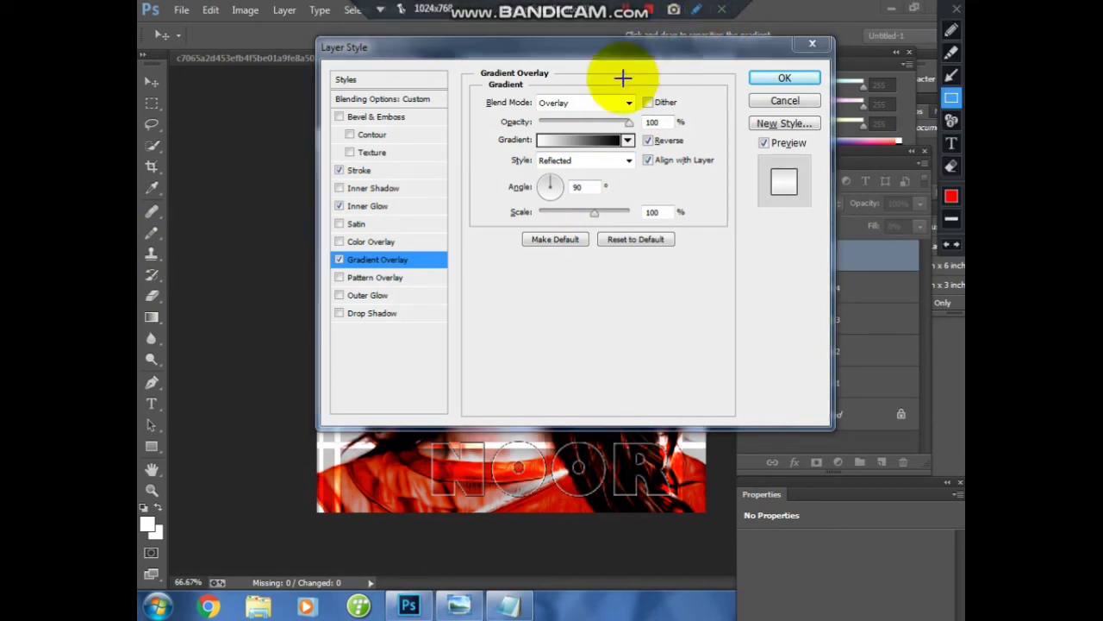
left_click_drag(524, 76, 642, 109)
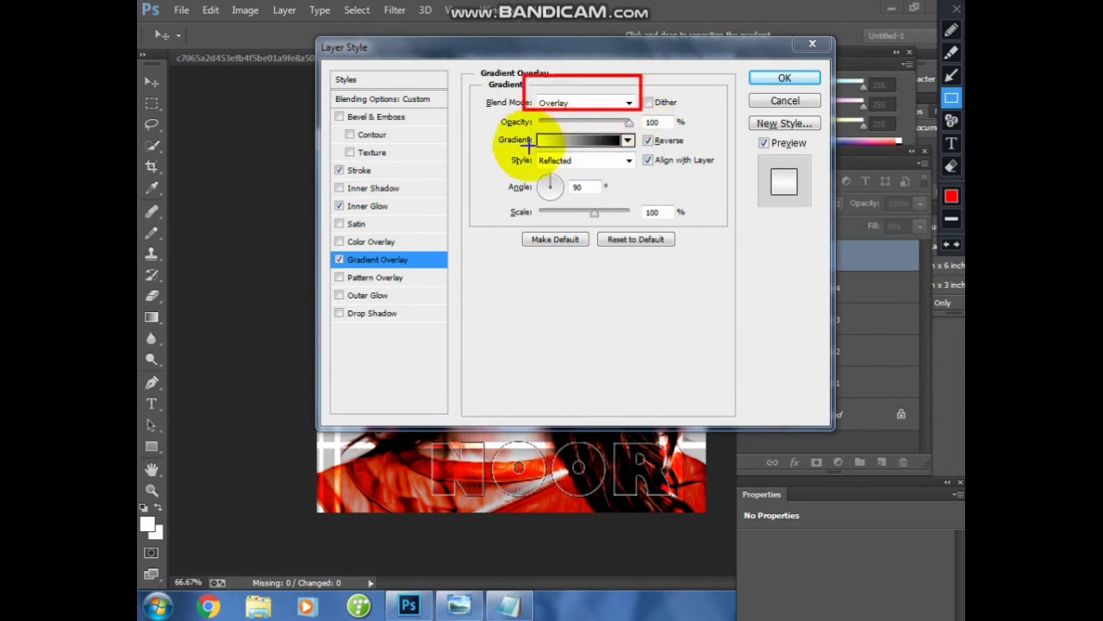
left_click(480, 127)
left_click_drag(561, 160, 732, 177)
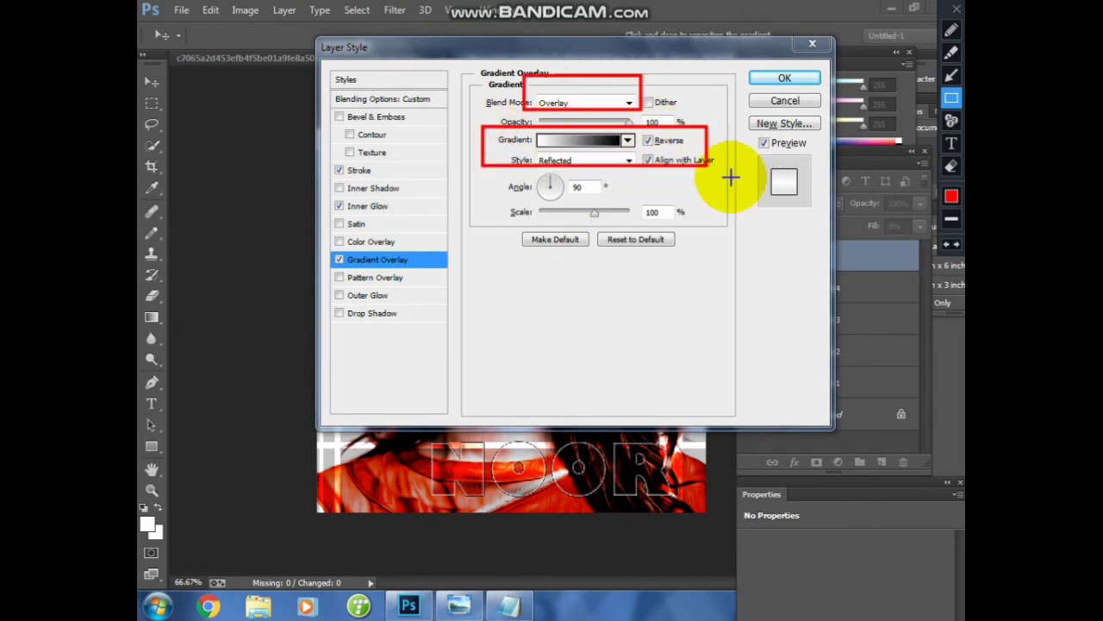
left_click(955, 9)
Add a Drop Shadow to NOOR with 135° angle, distance 4 px and size 4 px.
left_click(339, 313)
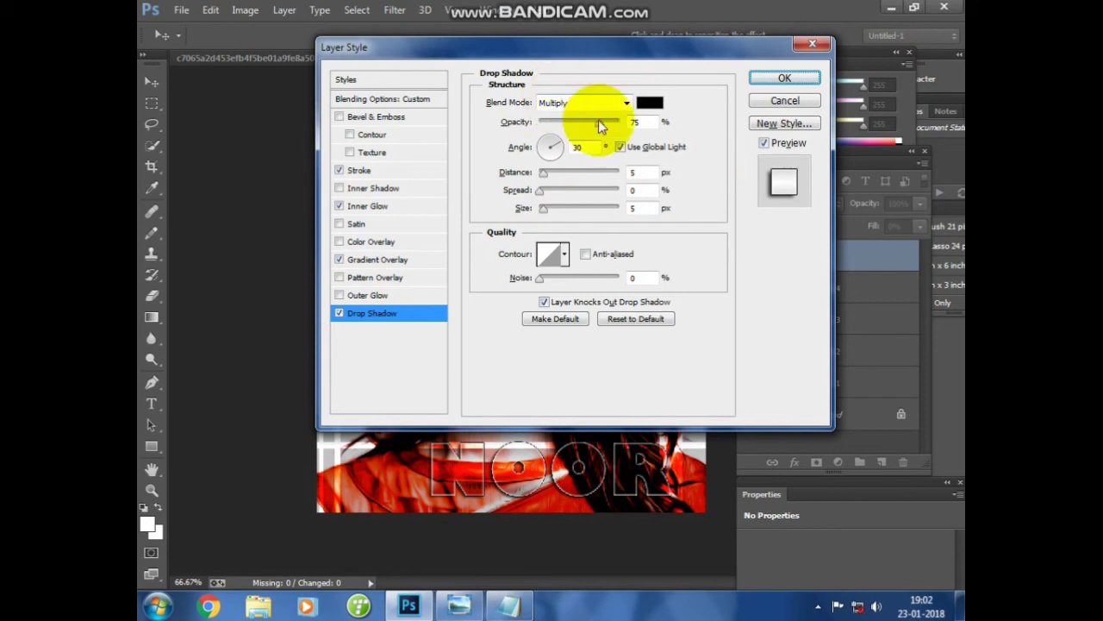
double_click(585, 151)
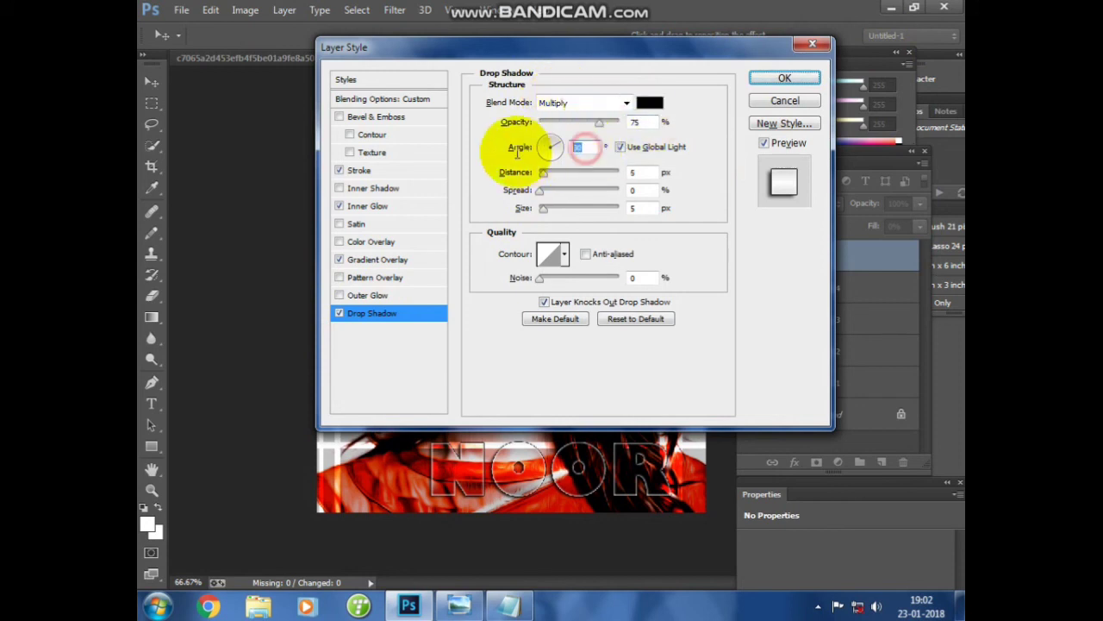
type("13")
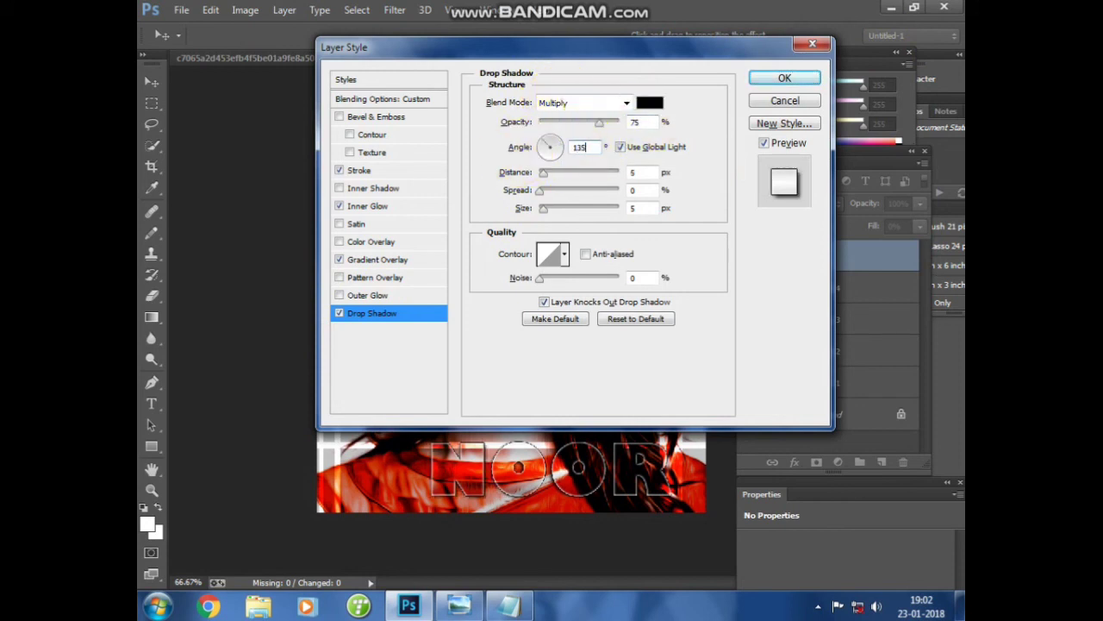
type("5")
left_click(638, 172)
double_click(640, 171)
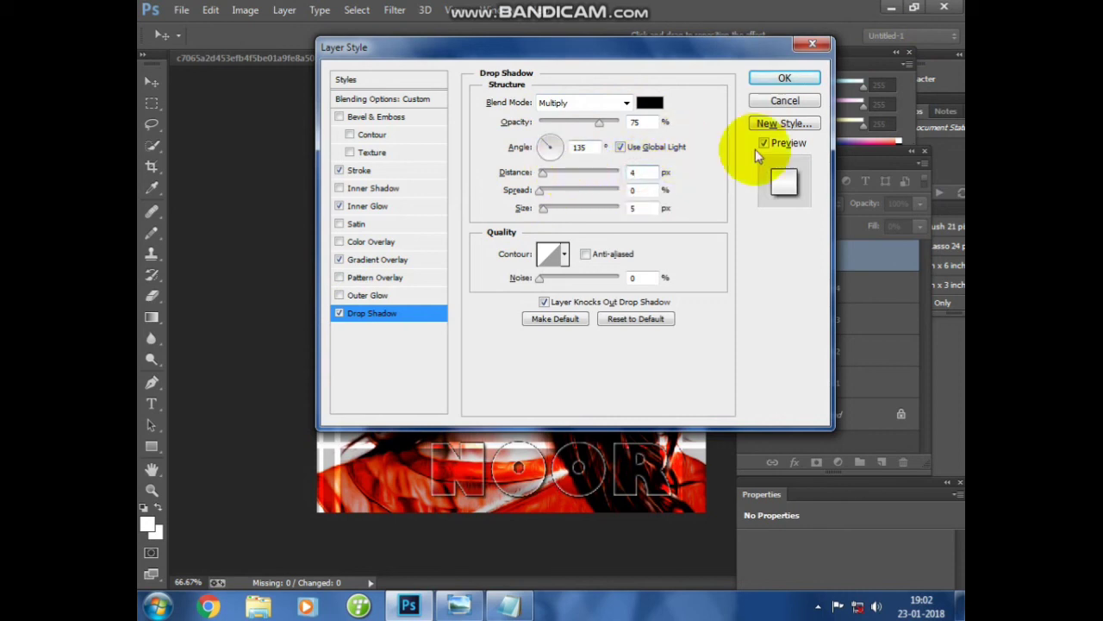
double_click(633, 207)
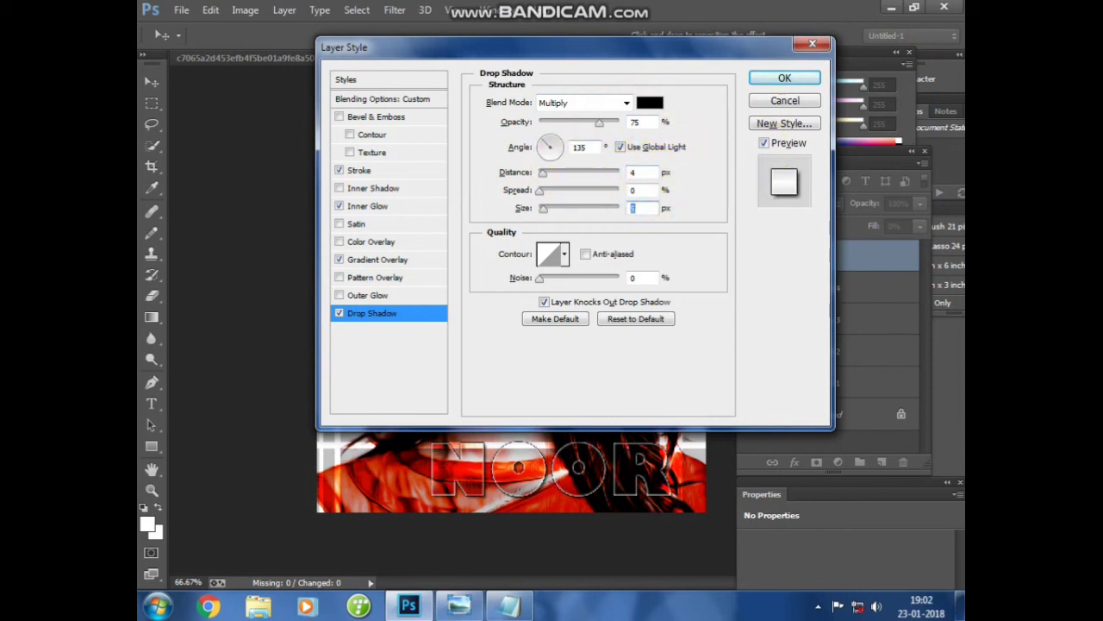
type("4")
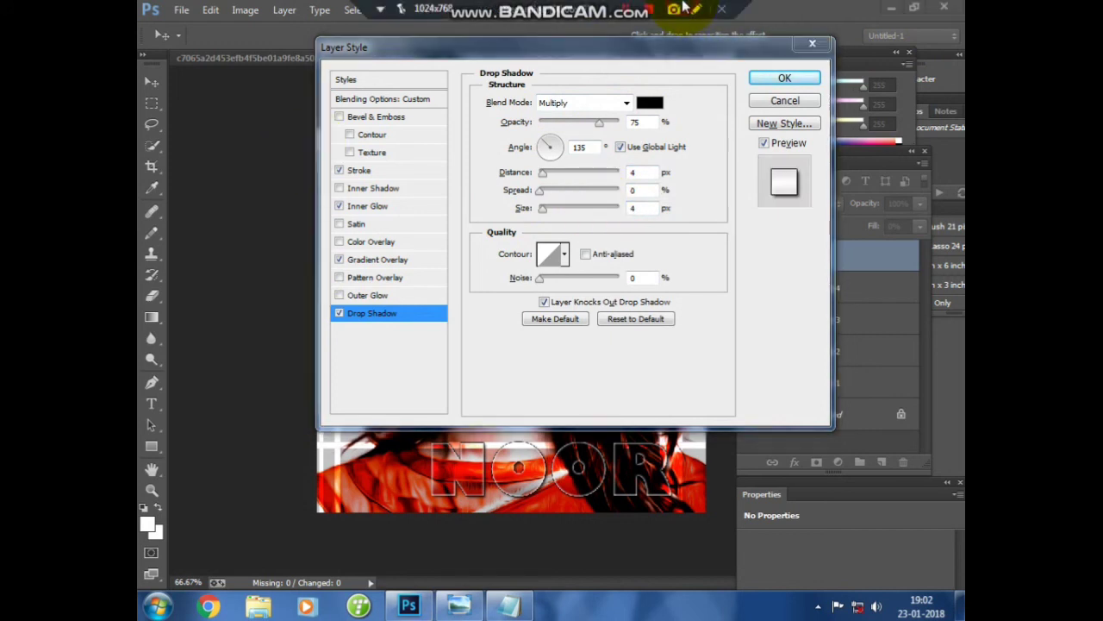
Apply the layer effects and nudge the NOOR text slightly to the right.
left_click(697, 10)
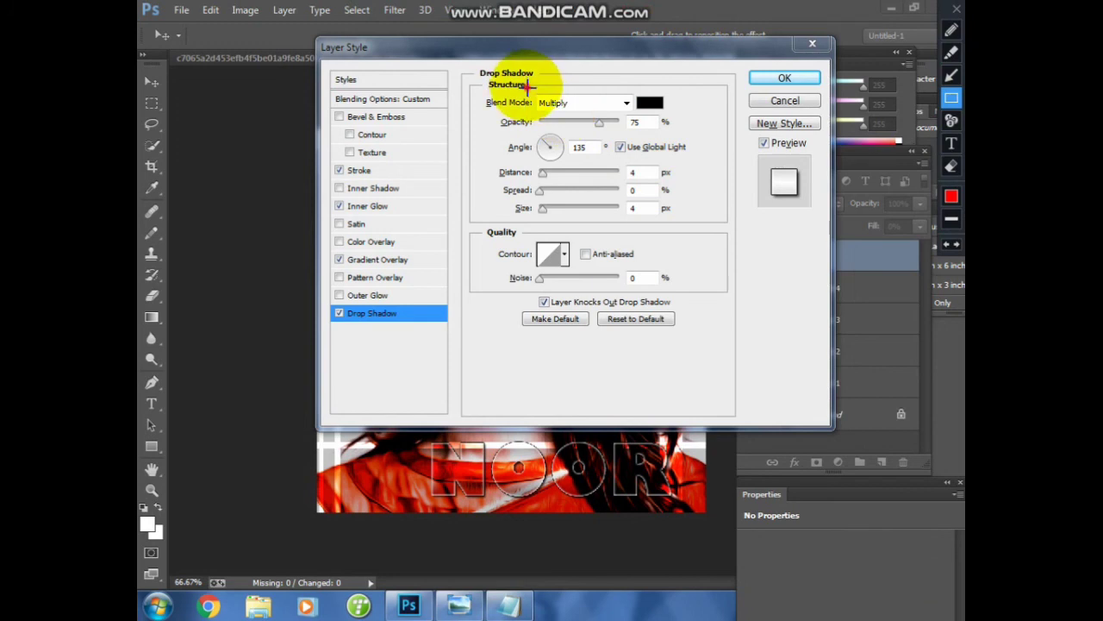
left_click_drag(524, 84, 672, 131)
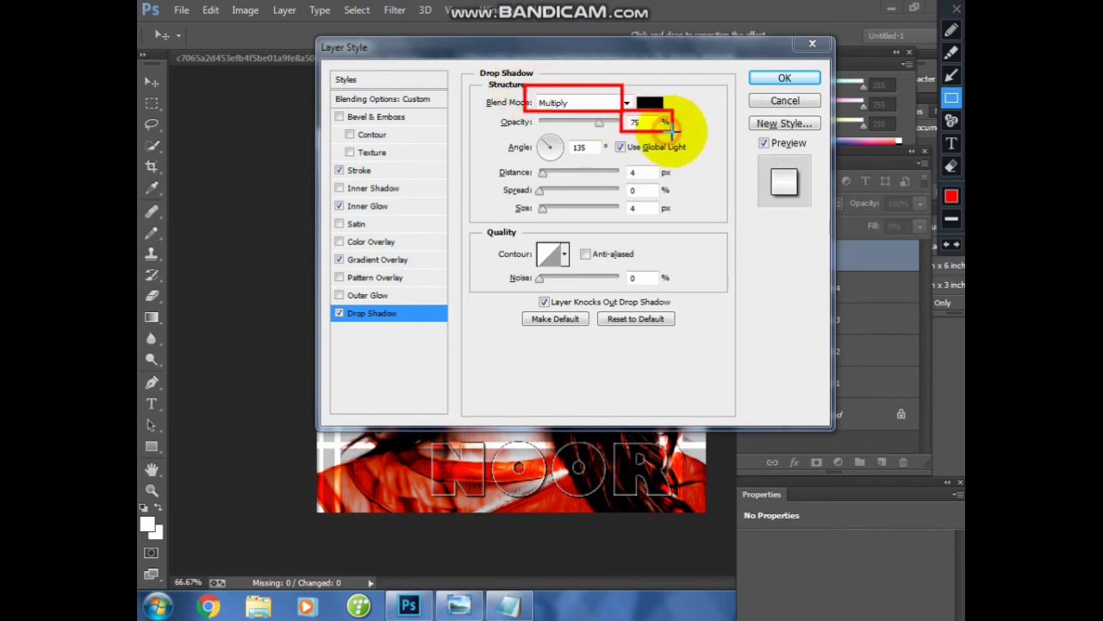
mouse_move(536, 125)
left_mouse_down()
mouse_move(565, 158)
mouse_move(656, 183)
mouse_move(664, 224)
left_mouse_up()
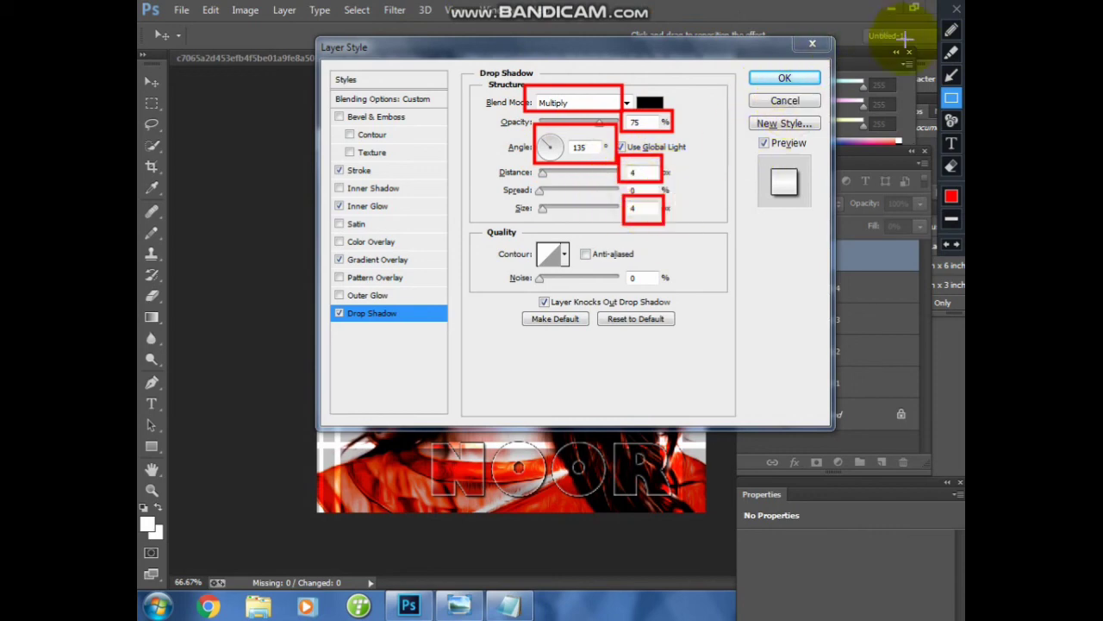
left_click(956, 11)
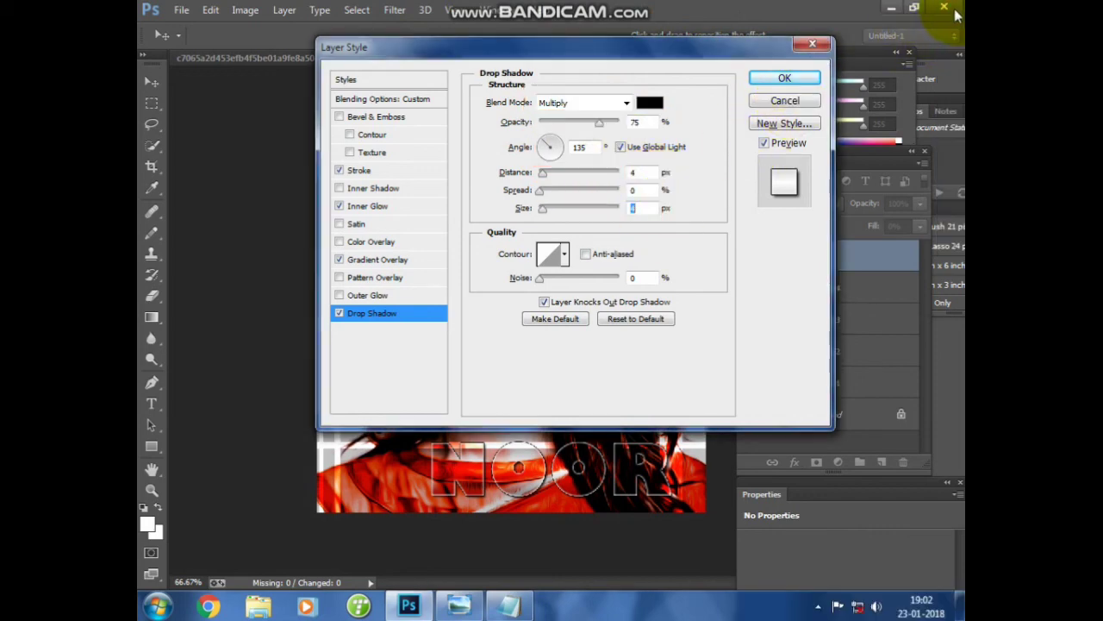
left_click(802, 79)
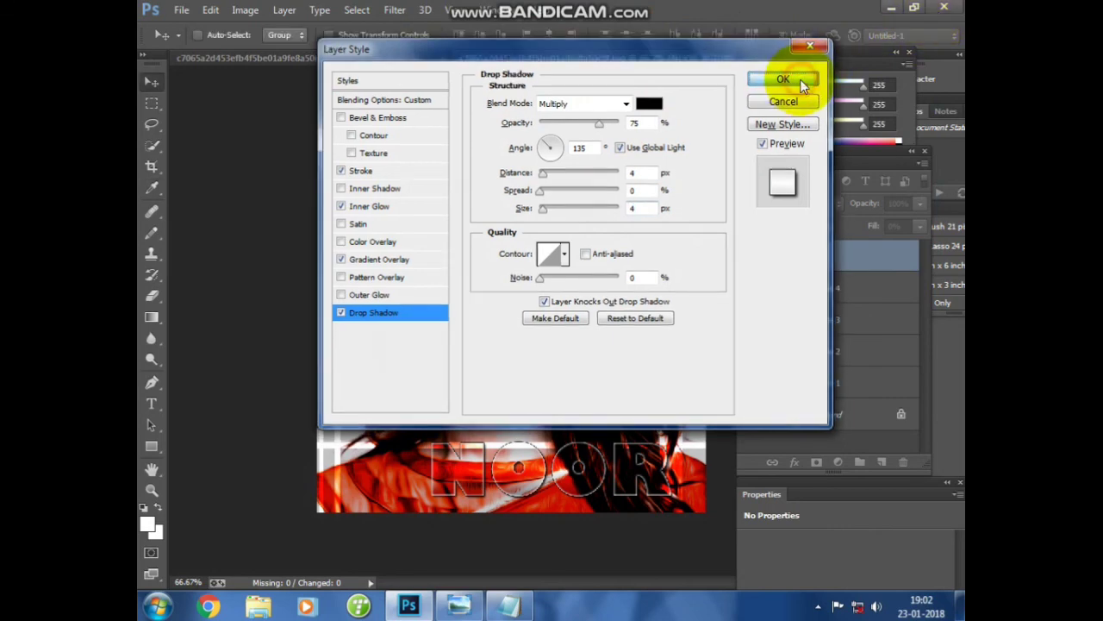
left_click_drag(593, 480, 572, 462)
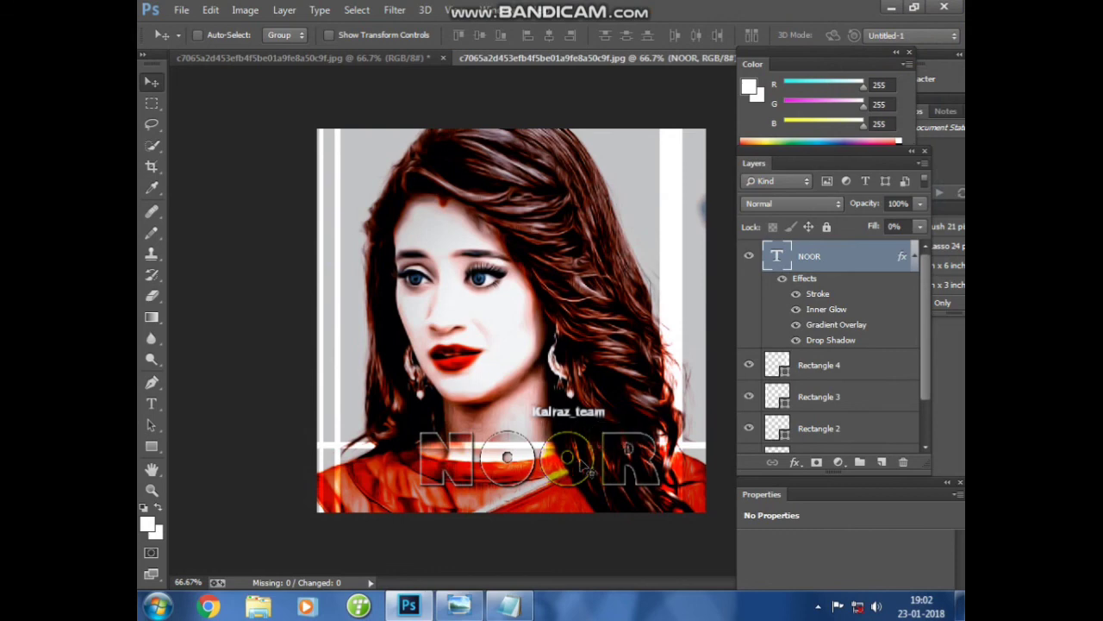
In Notepad, end the notes with 'TNX GUYS FOR WATCHING' and 'GD BYE' lines.
key("alt+Tab")
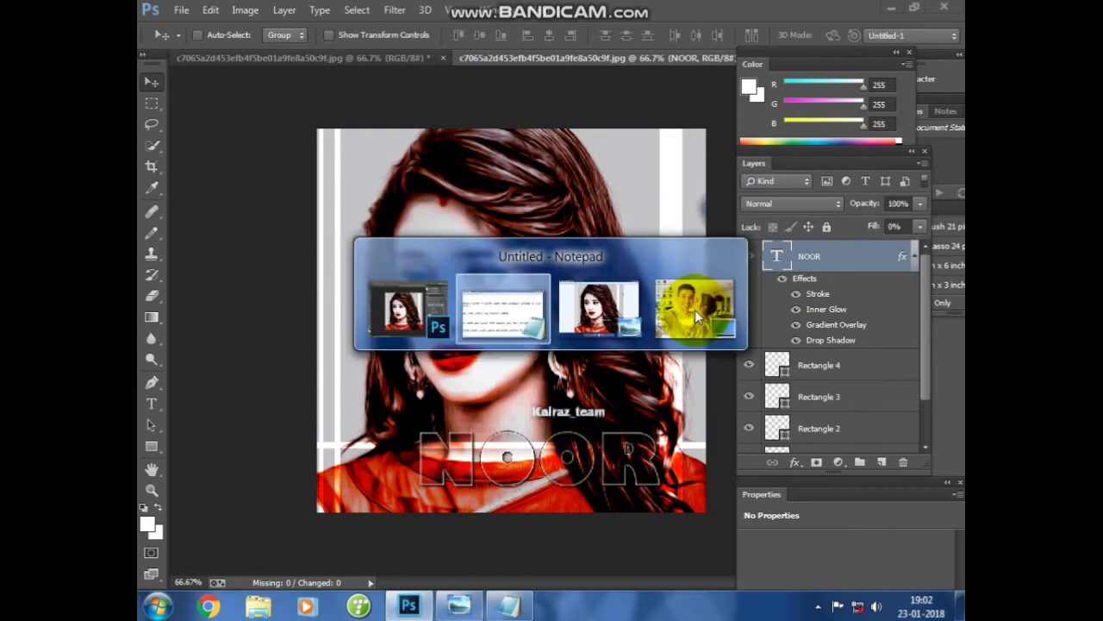
key("alt+Tab")
key("alt+Tab")
key("alt+Tab")
key("alt+Tab")
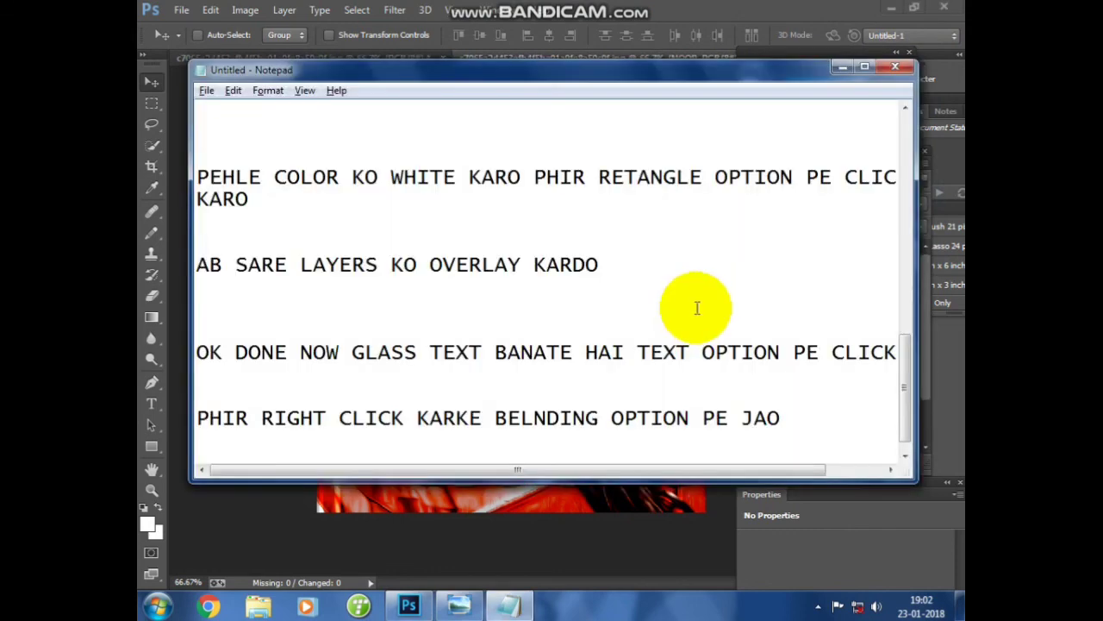
key("Return")
key("Return")
key("Return")
key("Return")
type("TNX GUYS FOR WATCHING")
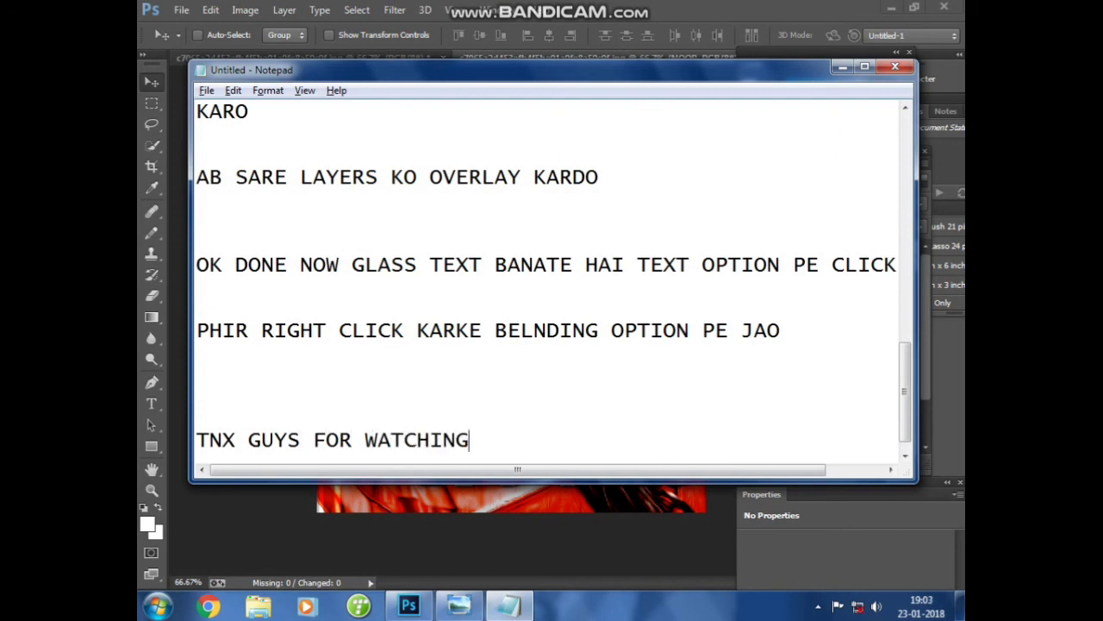
key("Return")
key("Return")
type("GD BYE")
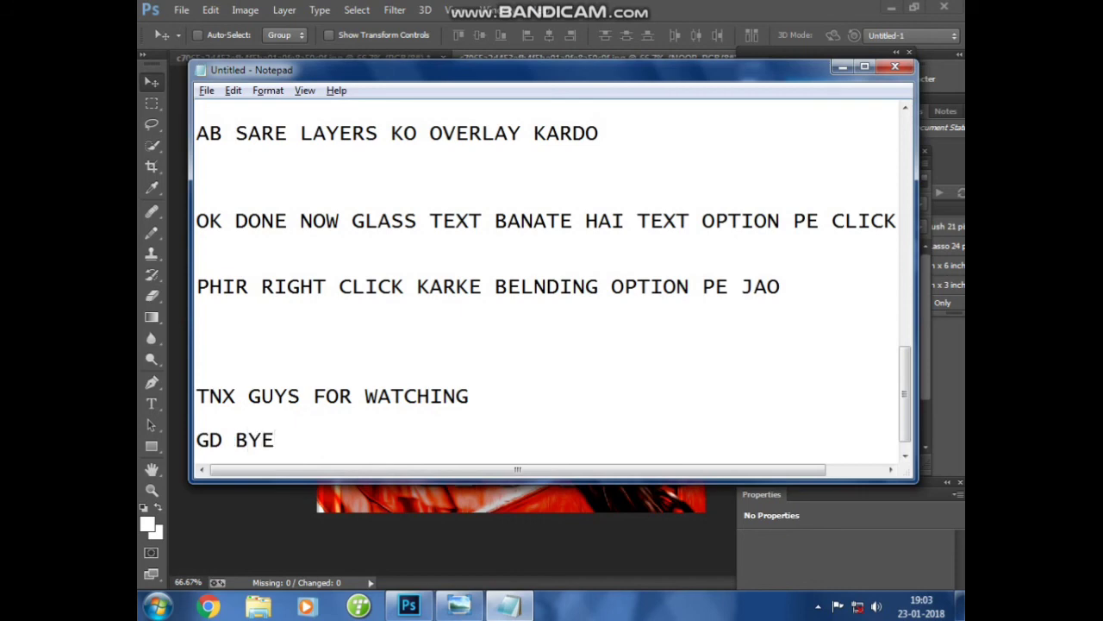
key("Return")
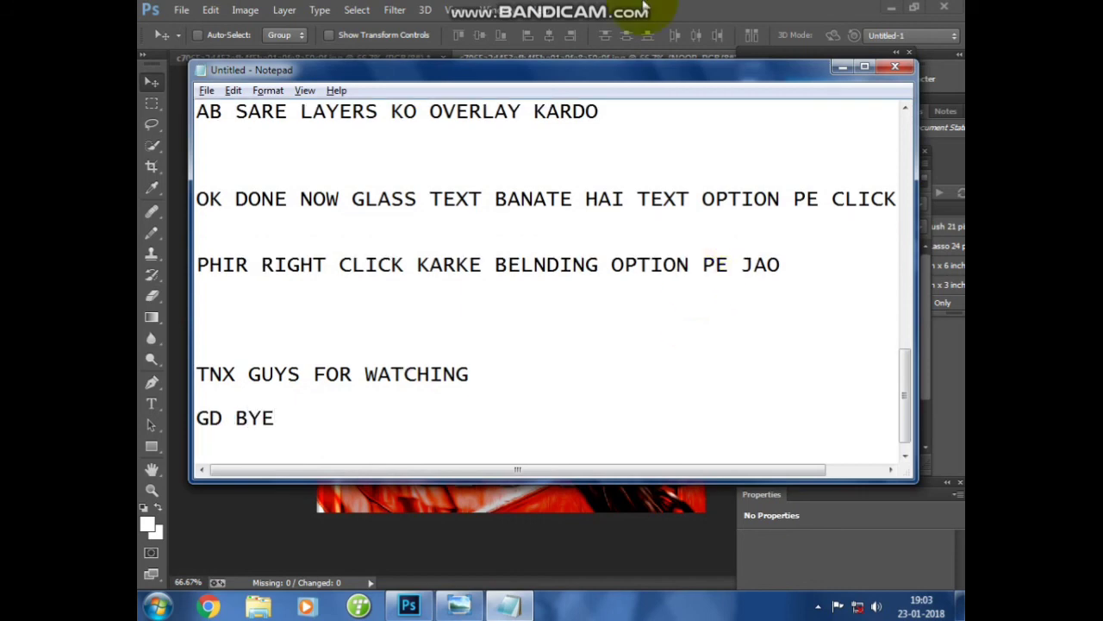